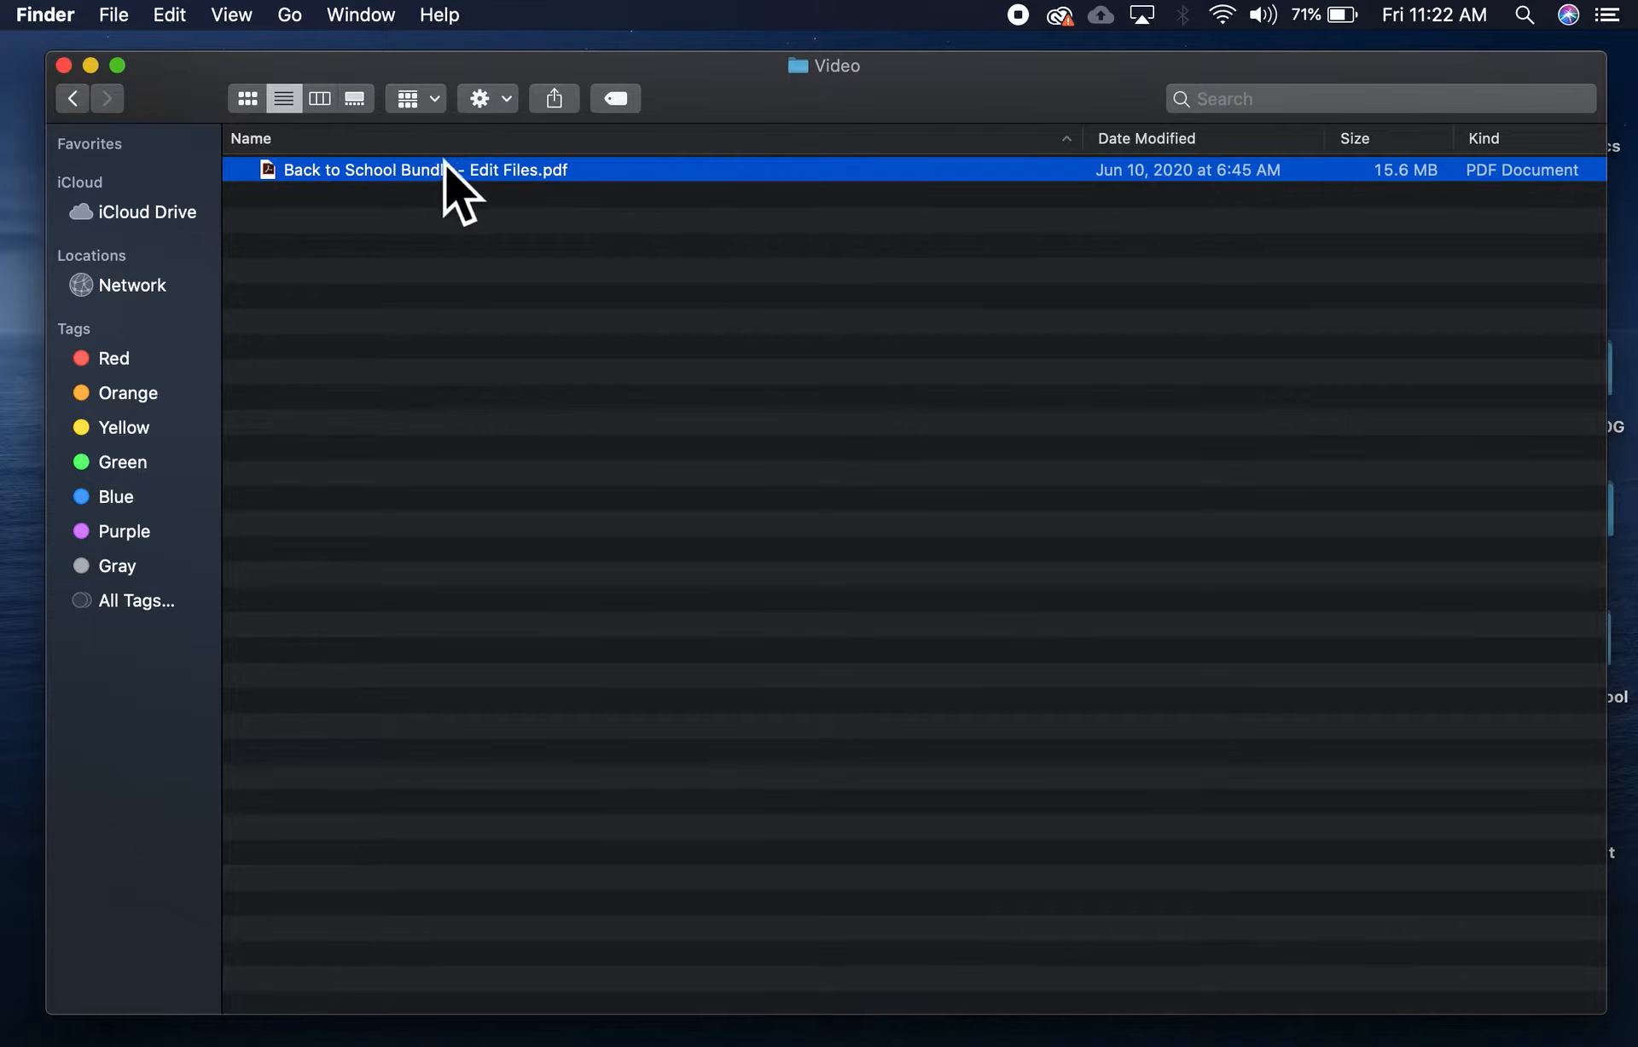
pyautogui.click(182, 16)
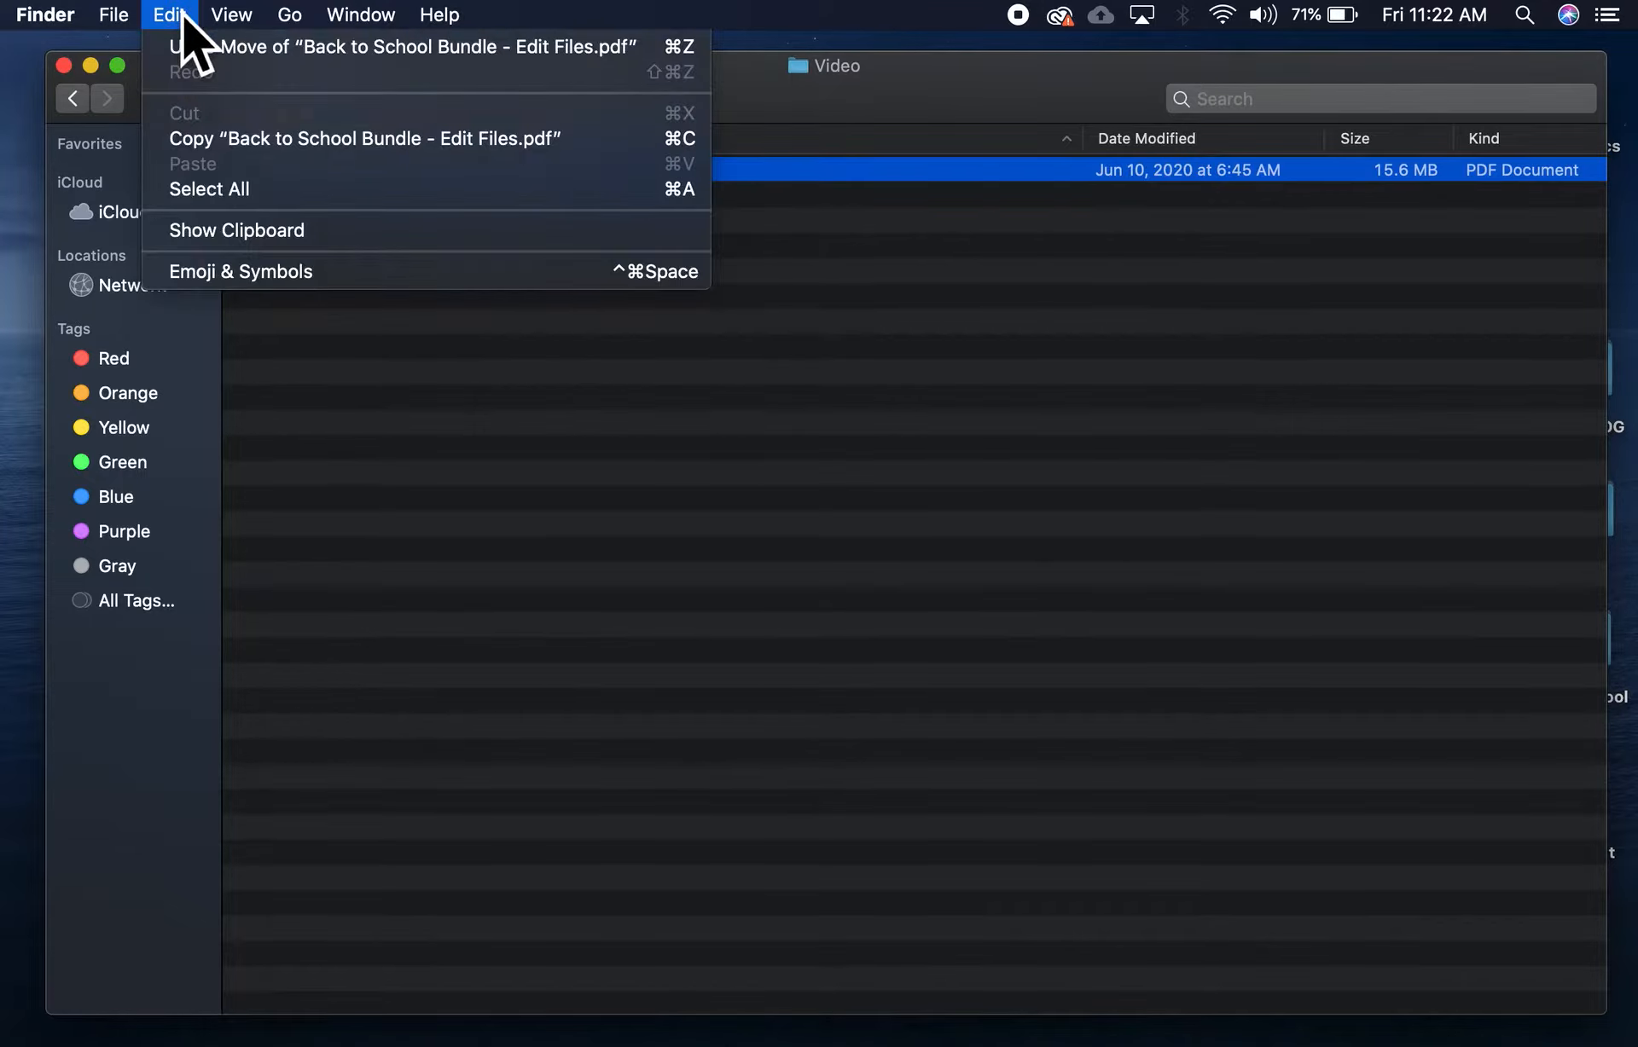
pyautogui.moveTo(231, 15)
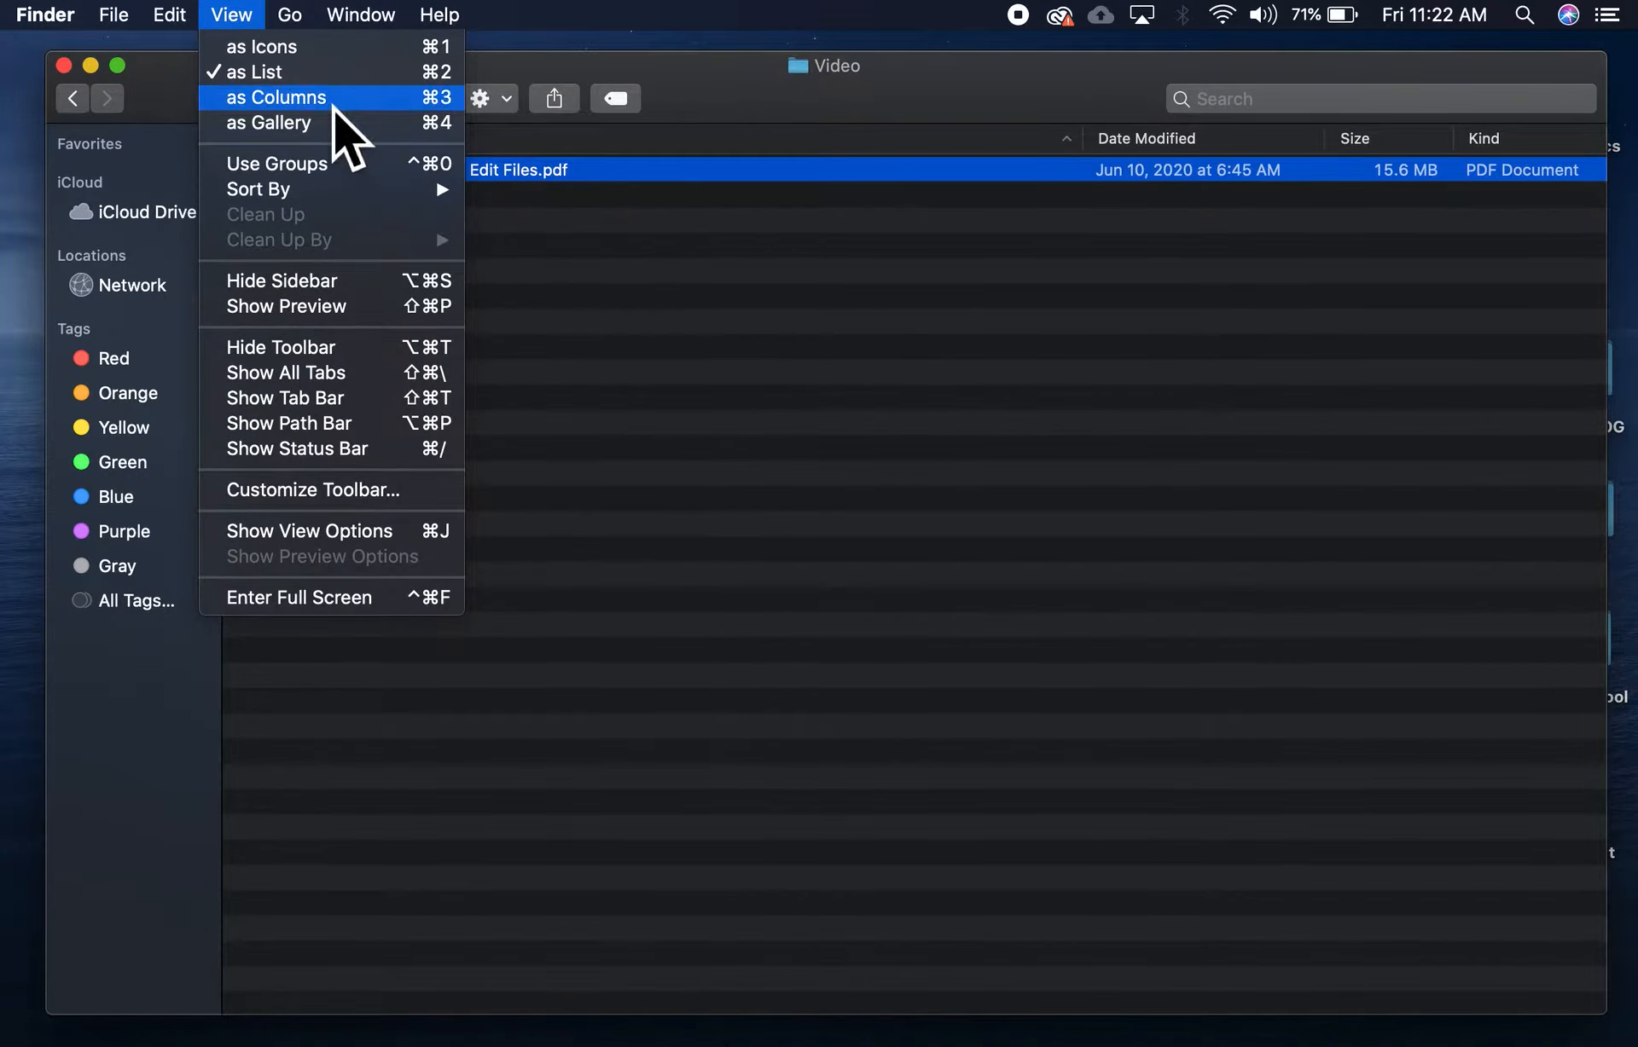
pyautogui.click(623, 170)
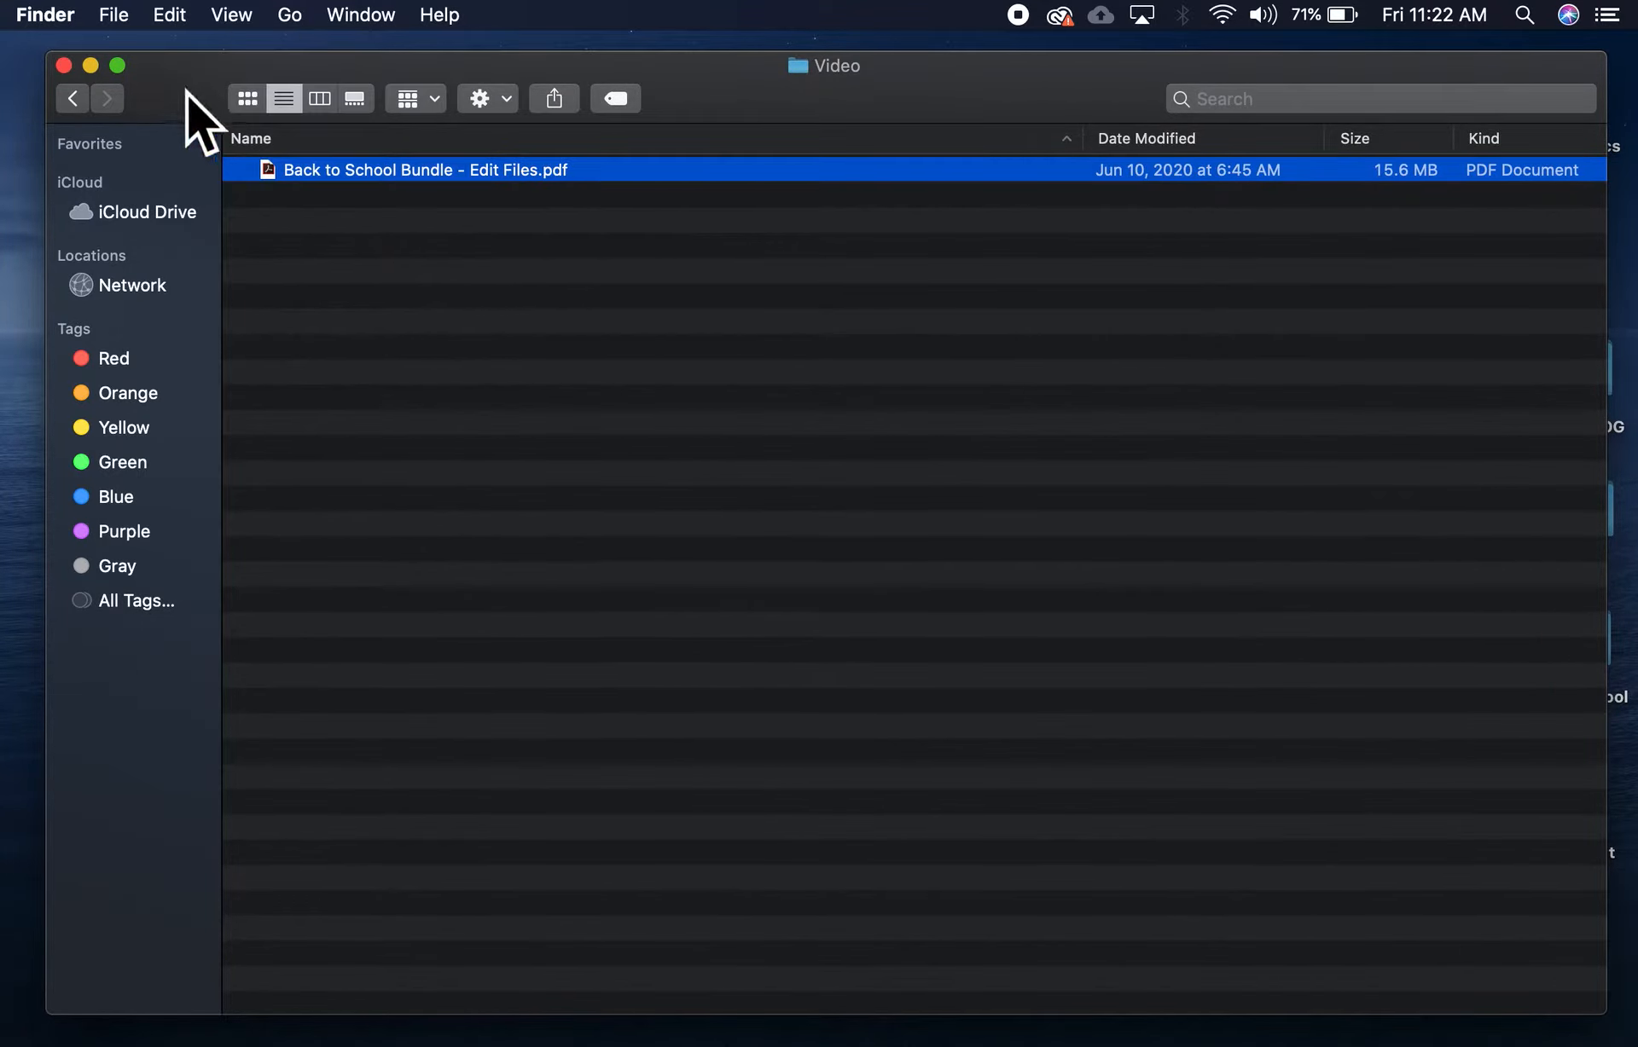
pyautogui.click(173, 17)
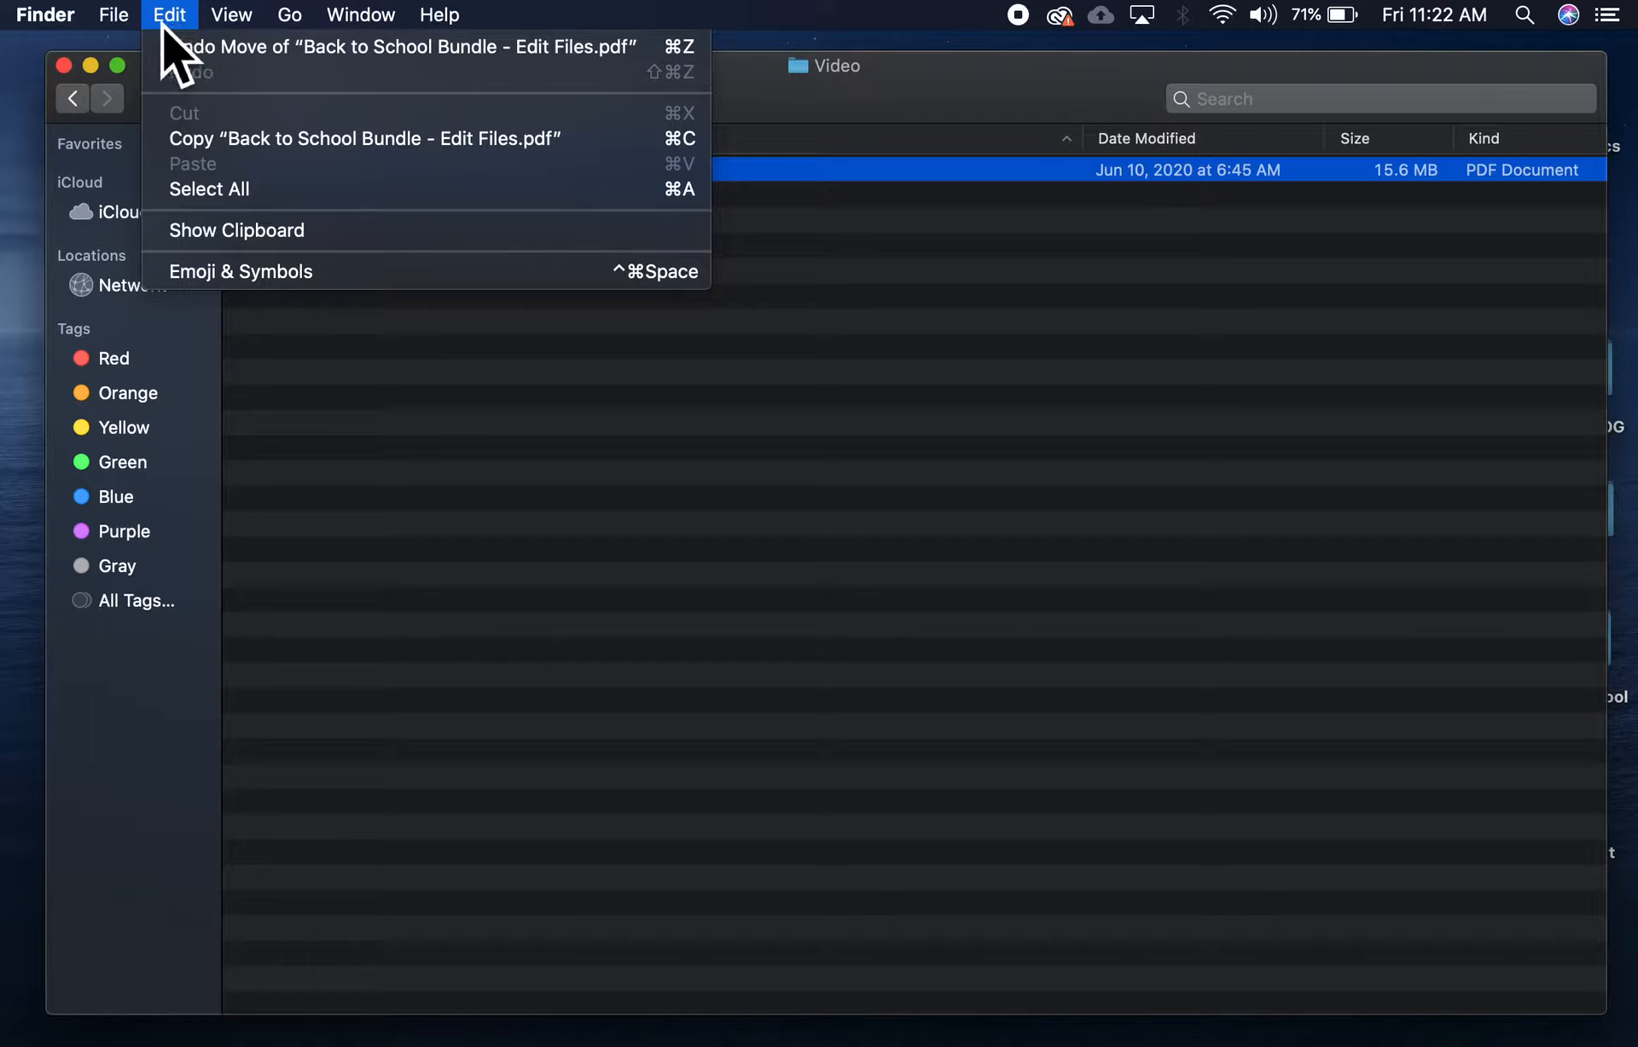
pyautogui.click(780, 209)
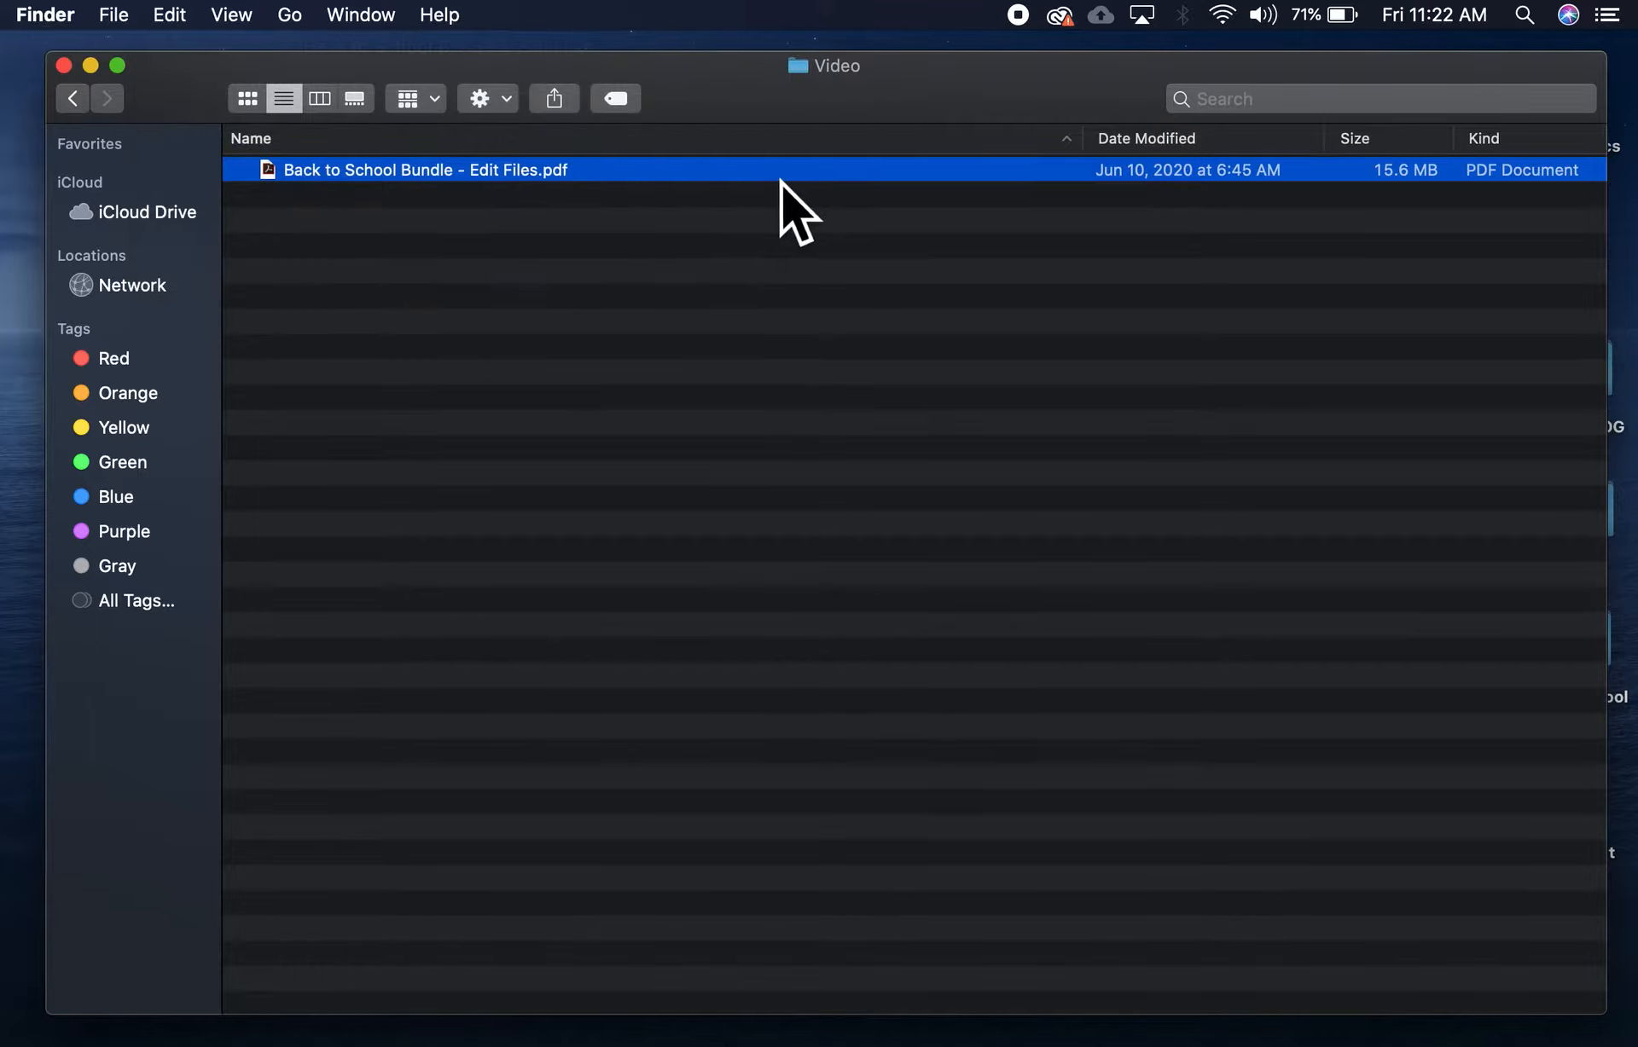
pyautogui.click(573, 173)
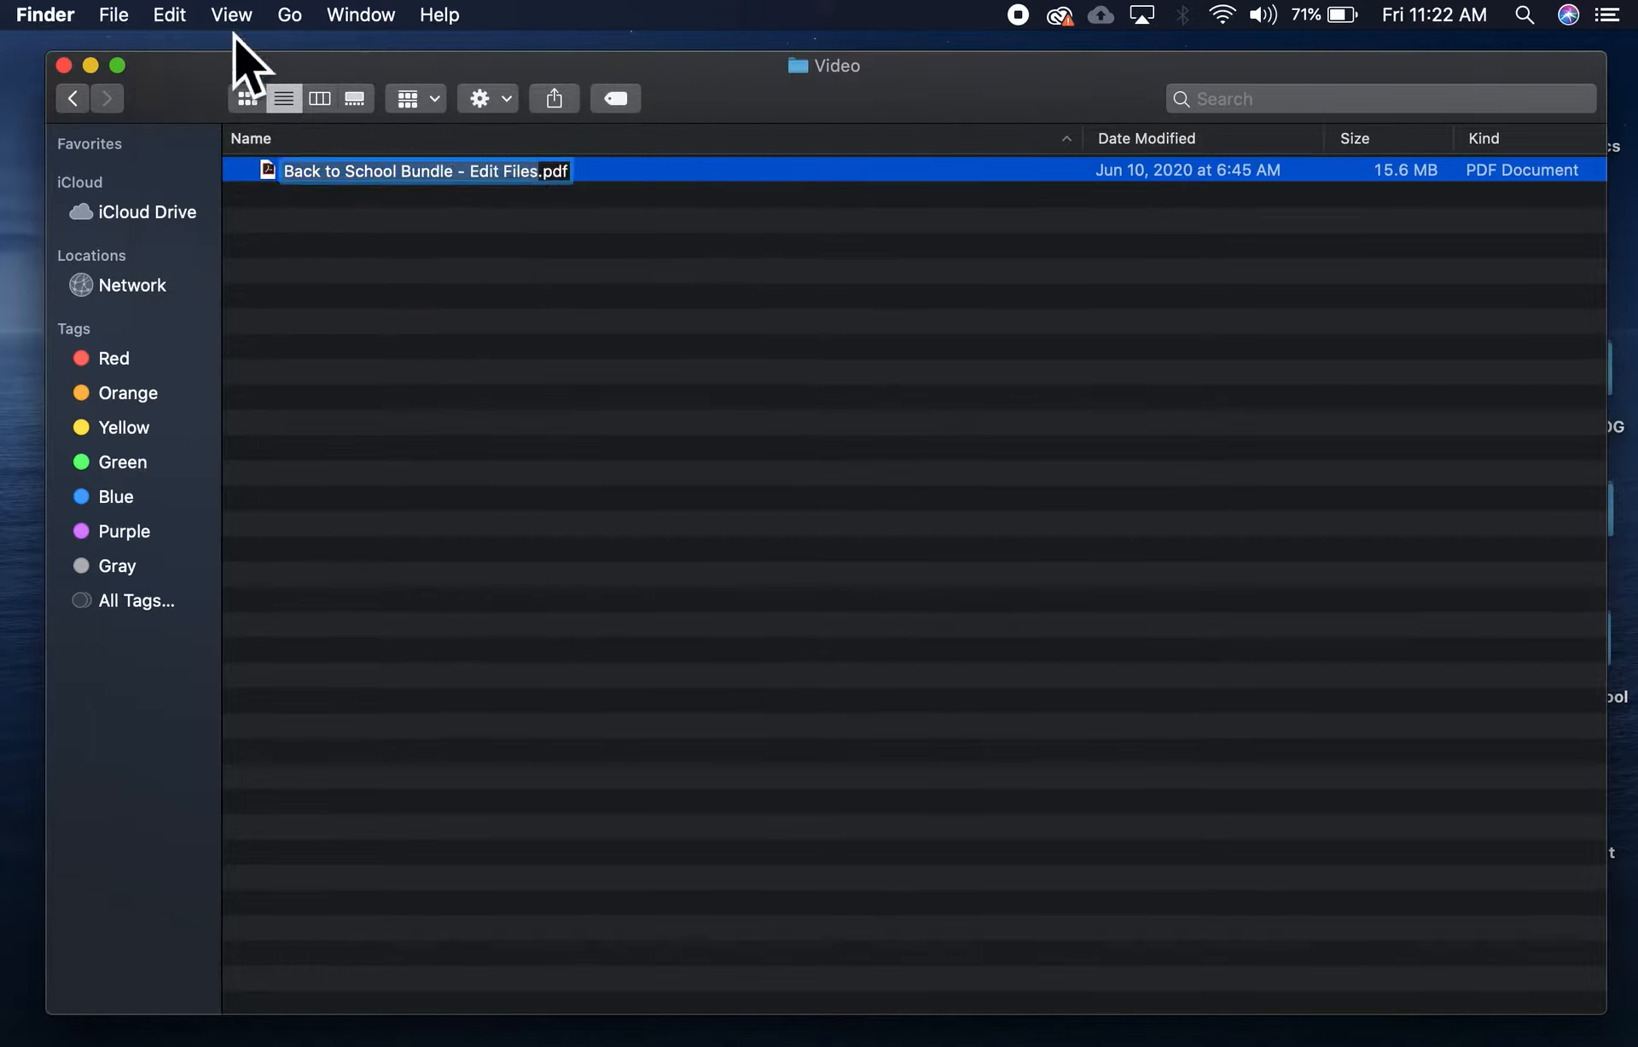
# Open "Back to School Bundle - Edit Files.pdf" with Adobe Acrobat Reader DC.
pyautogui.click(113, 14)
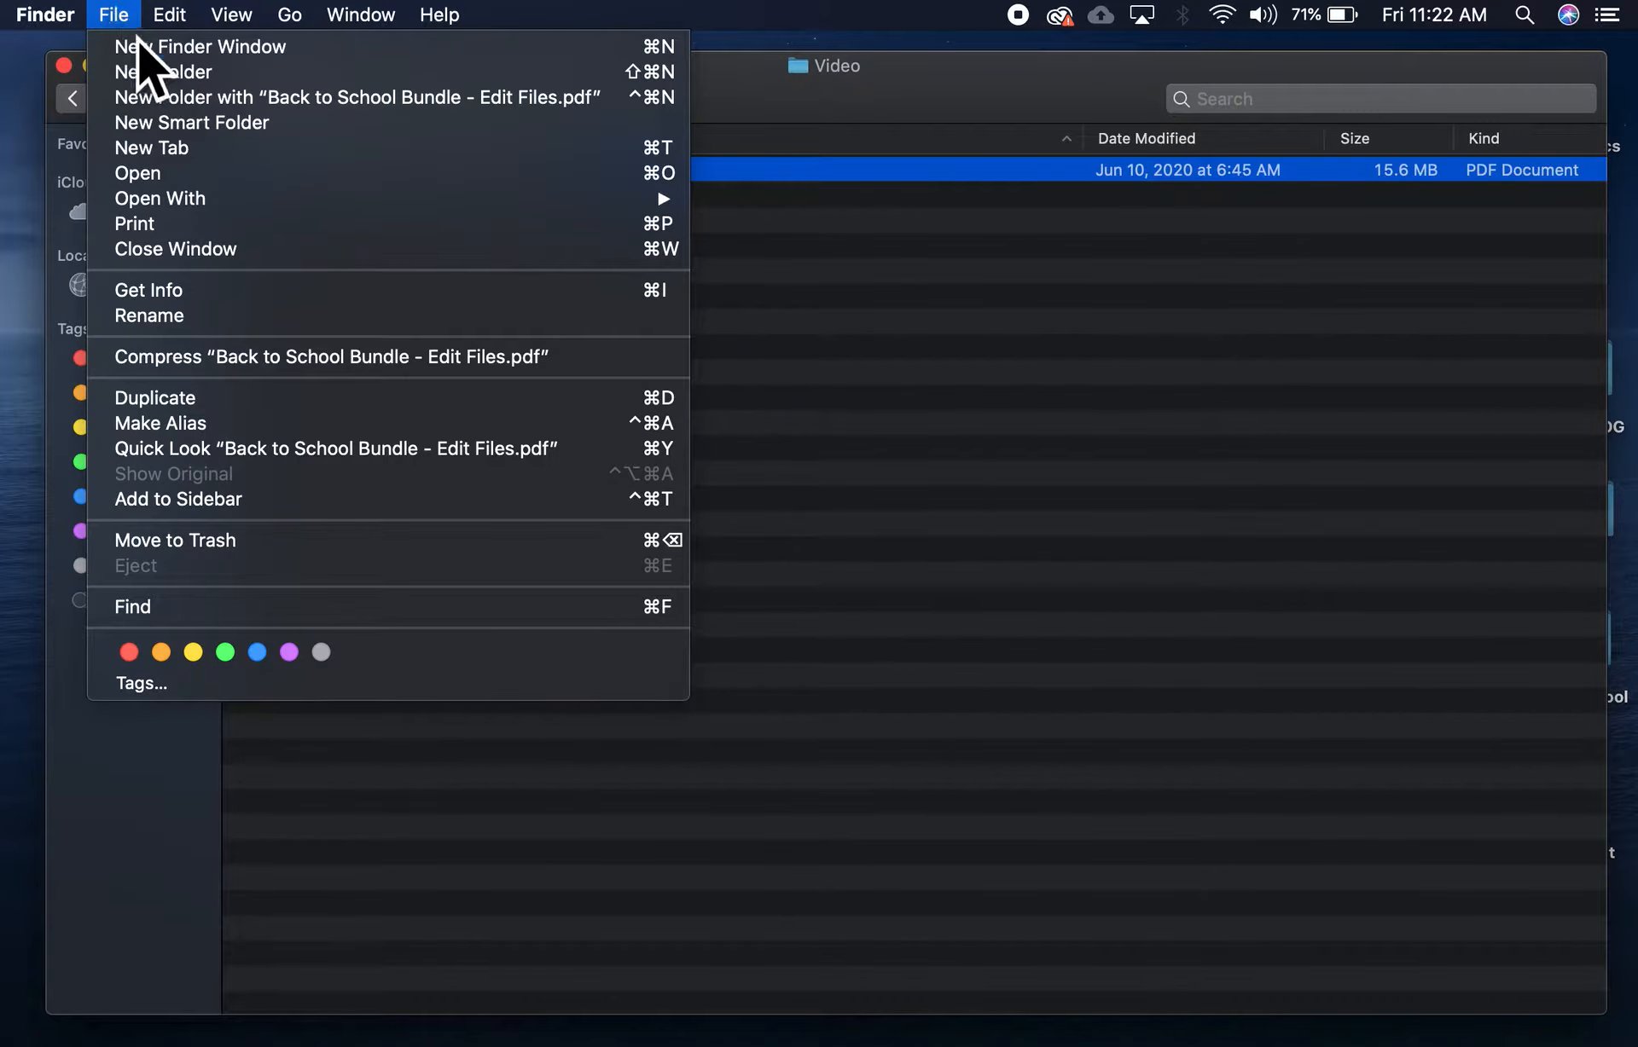
pyautogui.moveTo(213, 207)
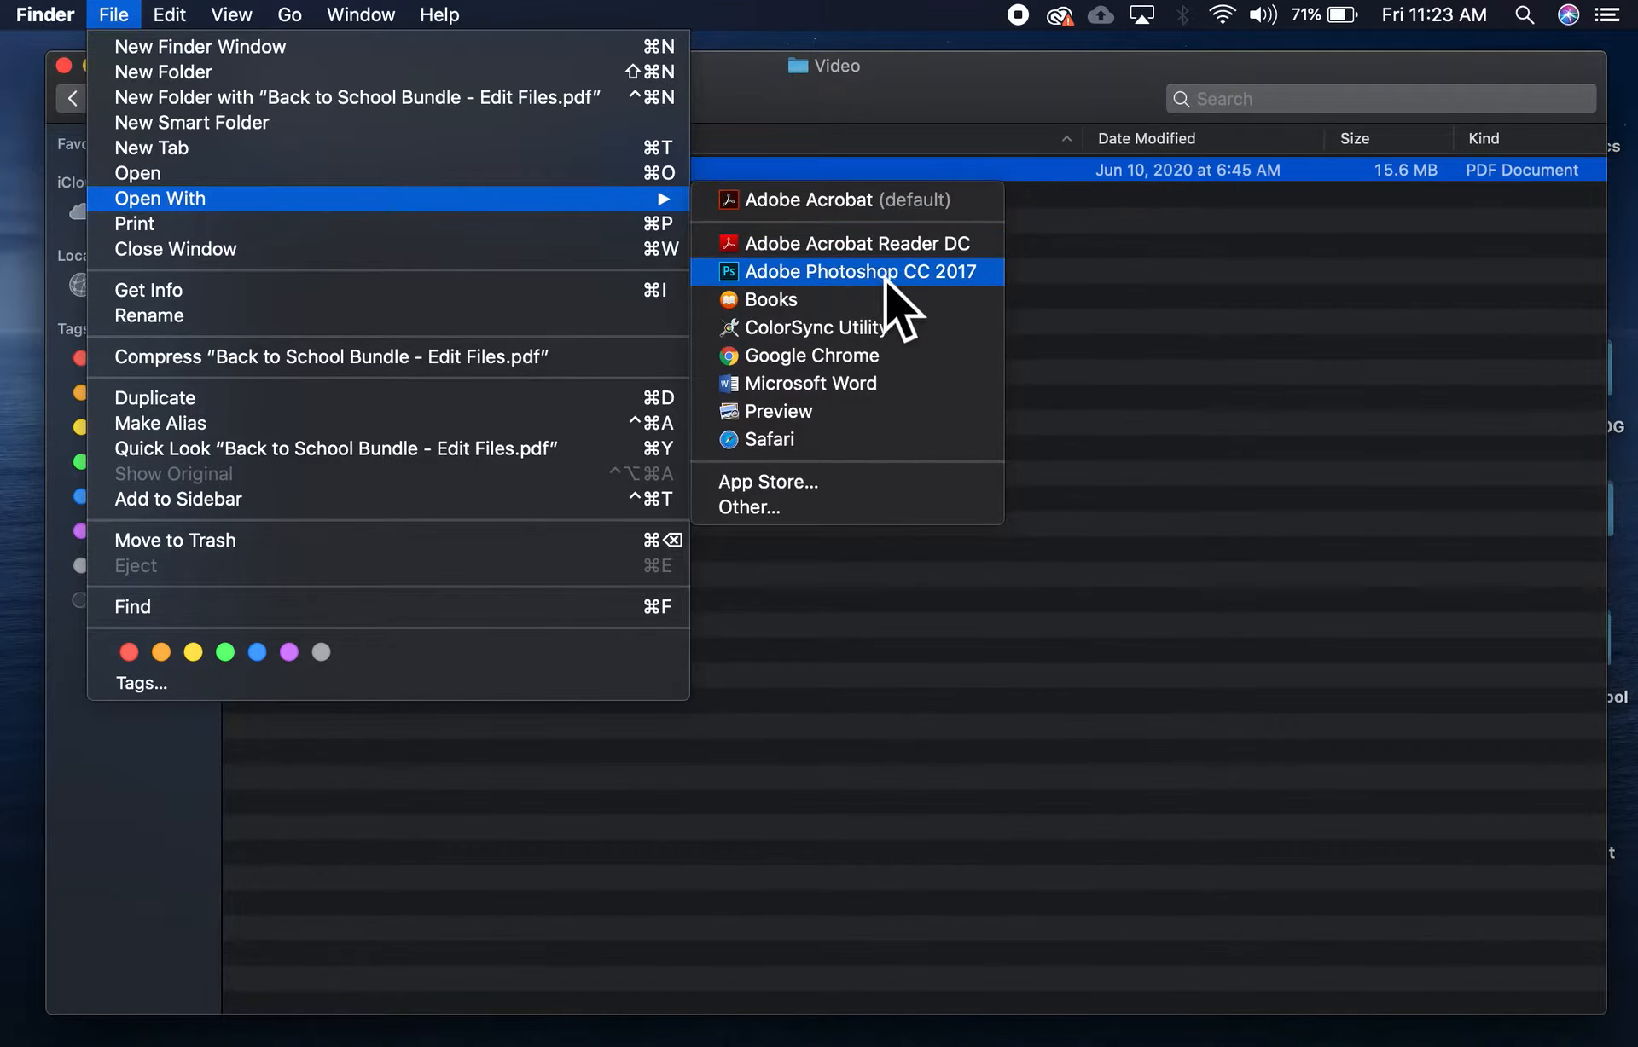
pyautogui.click(889, 256)
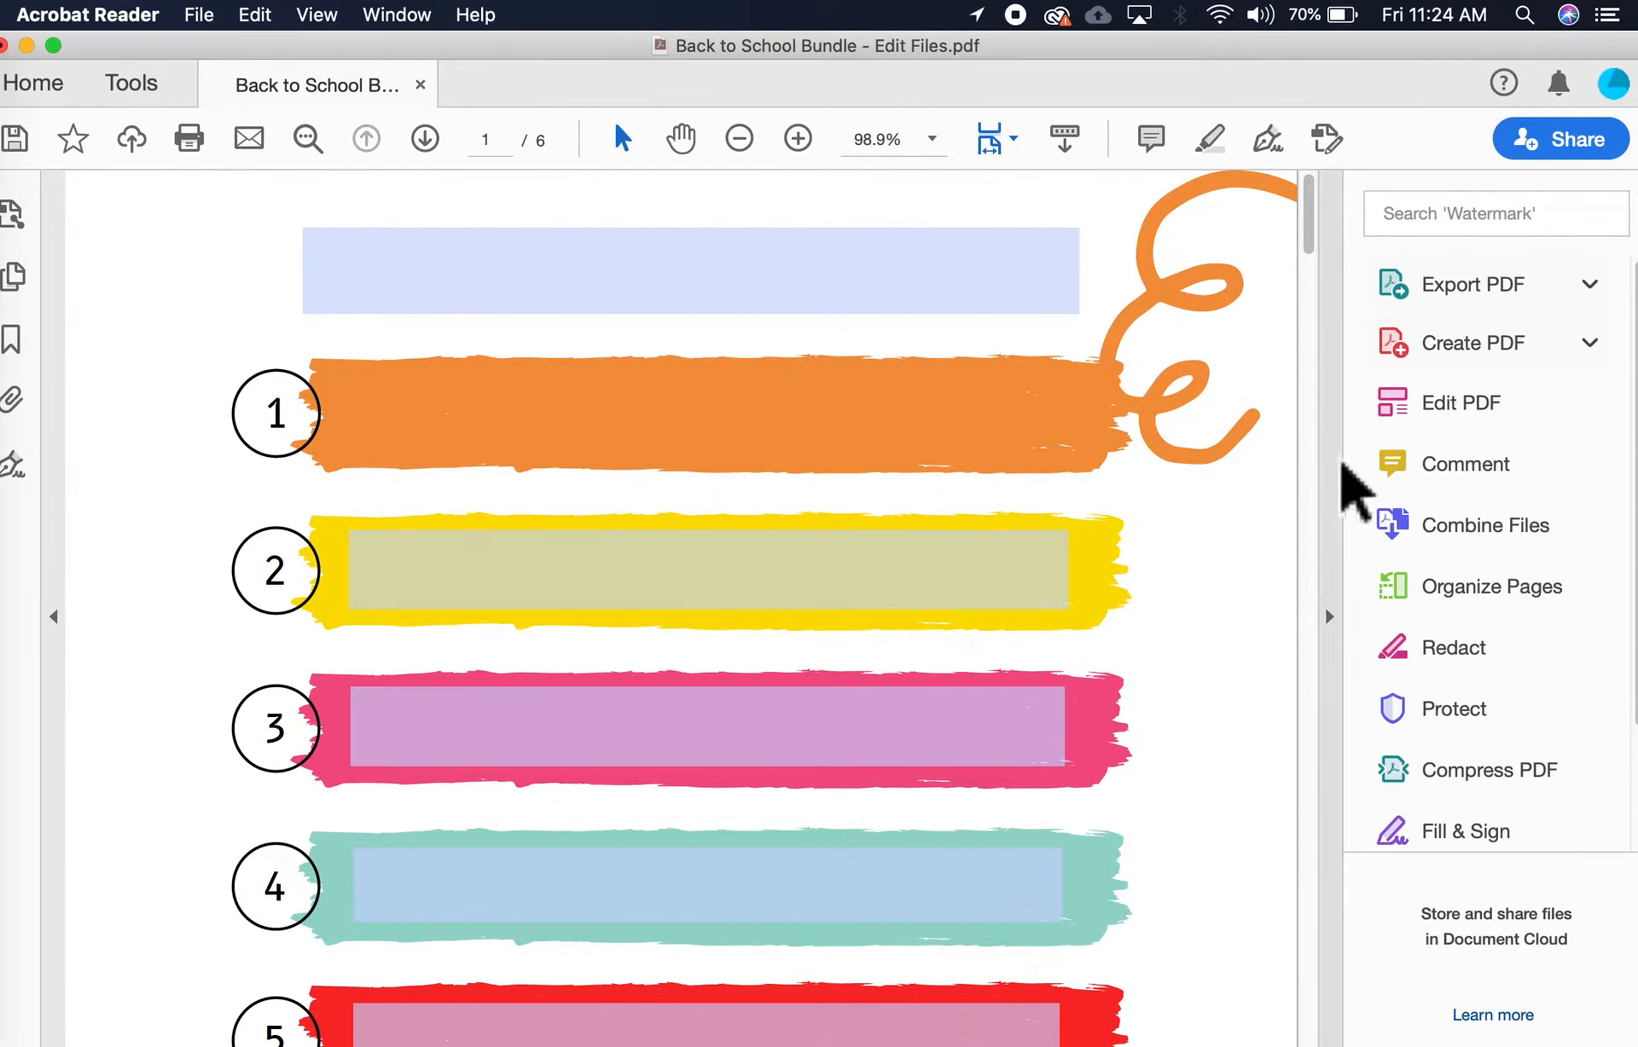
# Enter "Example" in the orange form field numbered 1 on the first page.
pyautogui.moveTo(1310, 232)
pyautogui.mouseDown()
pyautogui.moveTo(1313, 311)
pyautogui.moveTo(1311, 234)
pyautogui.mouseUp()
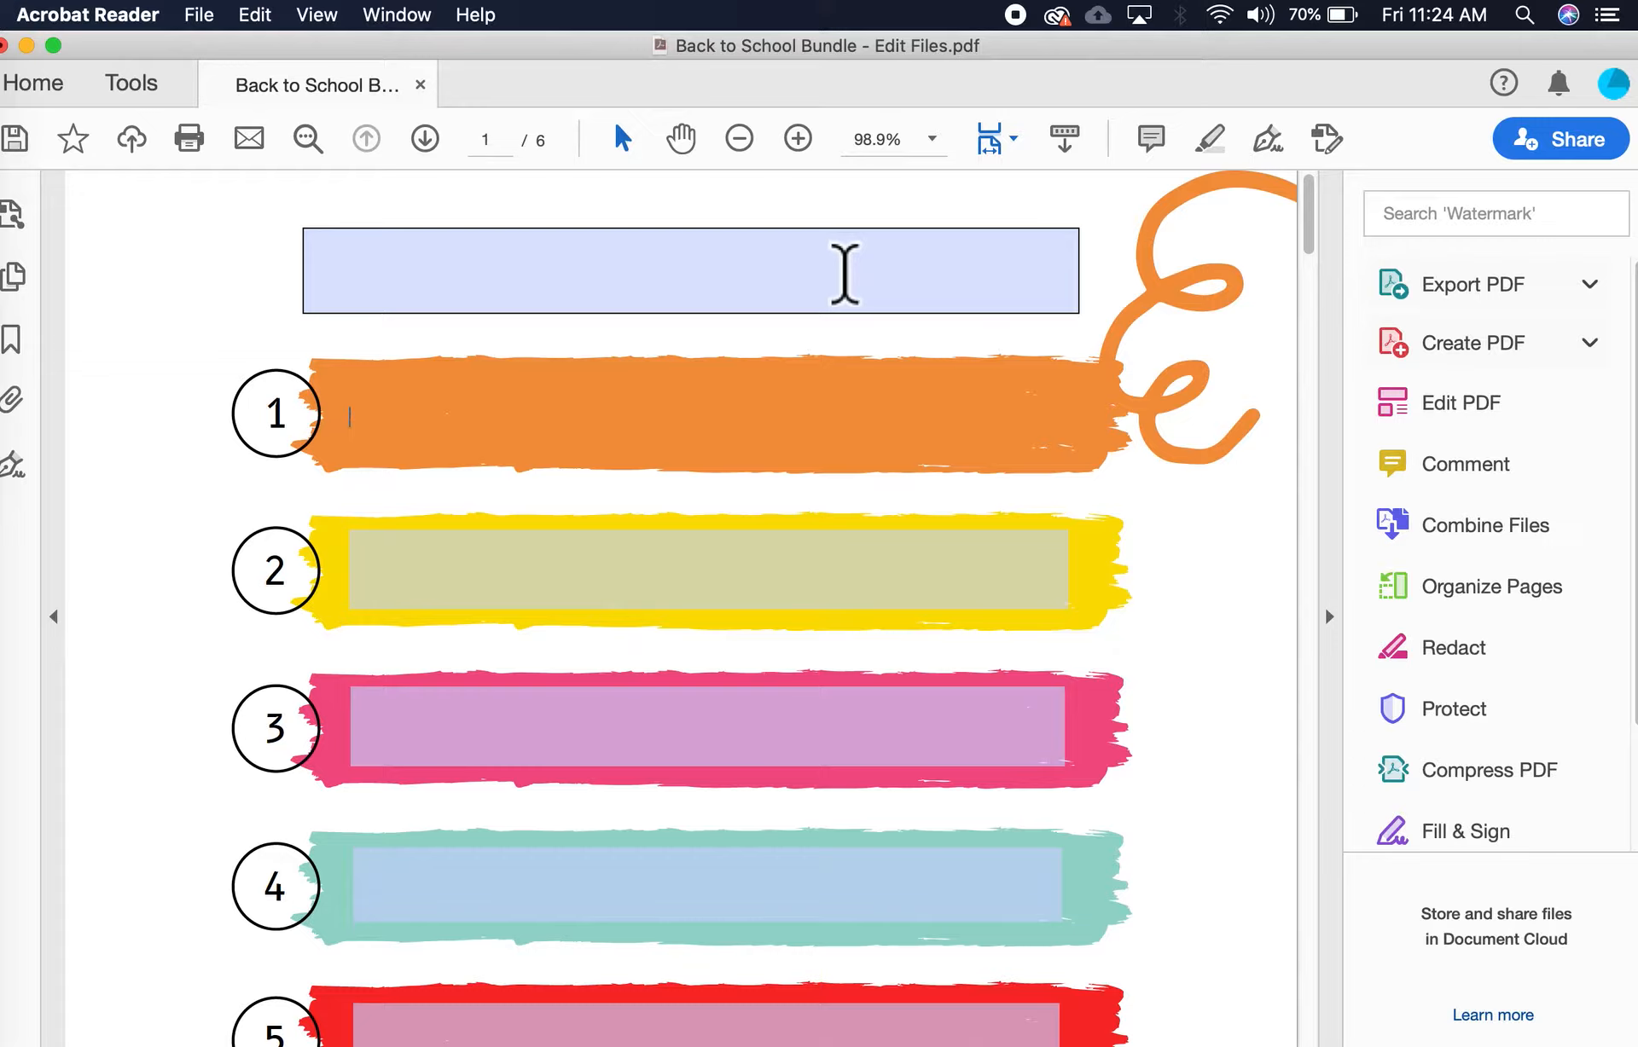
pyautogui.click(826, 287)
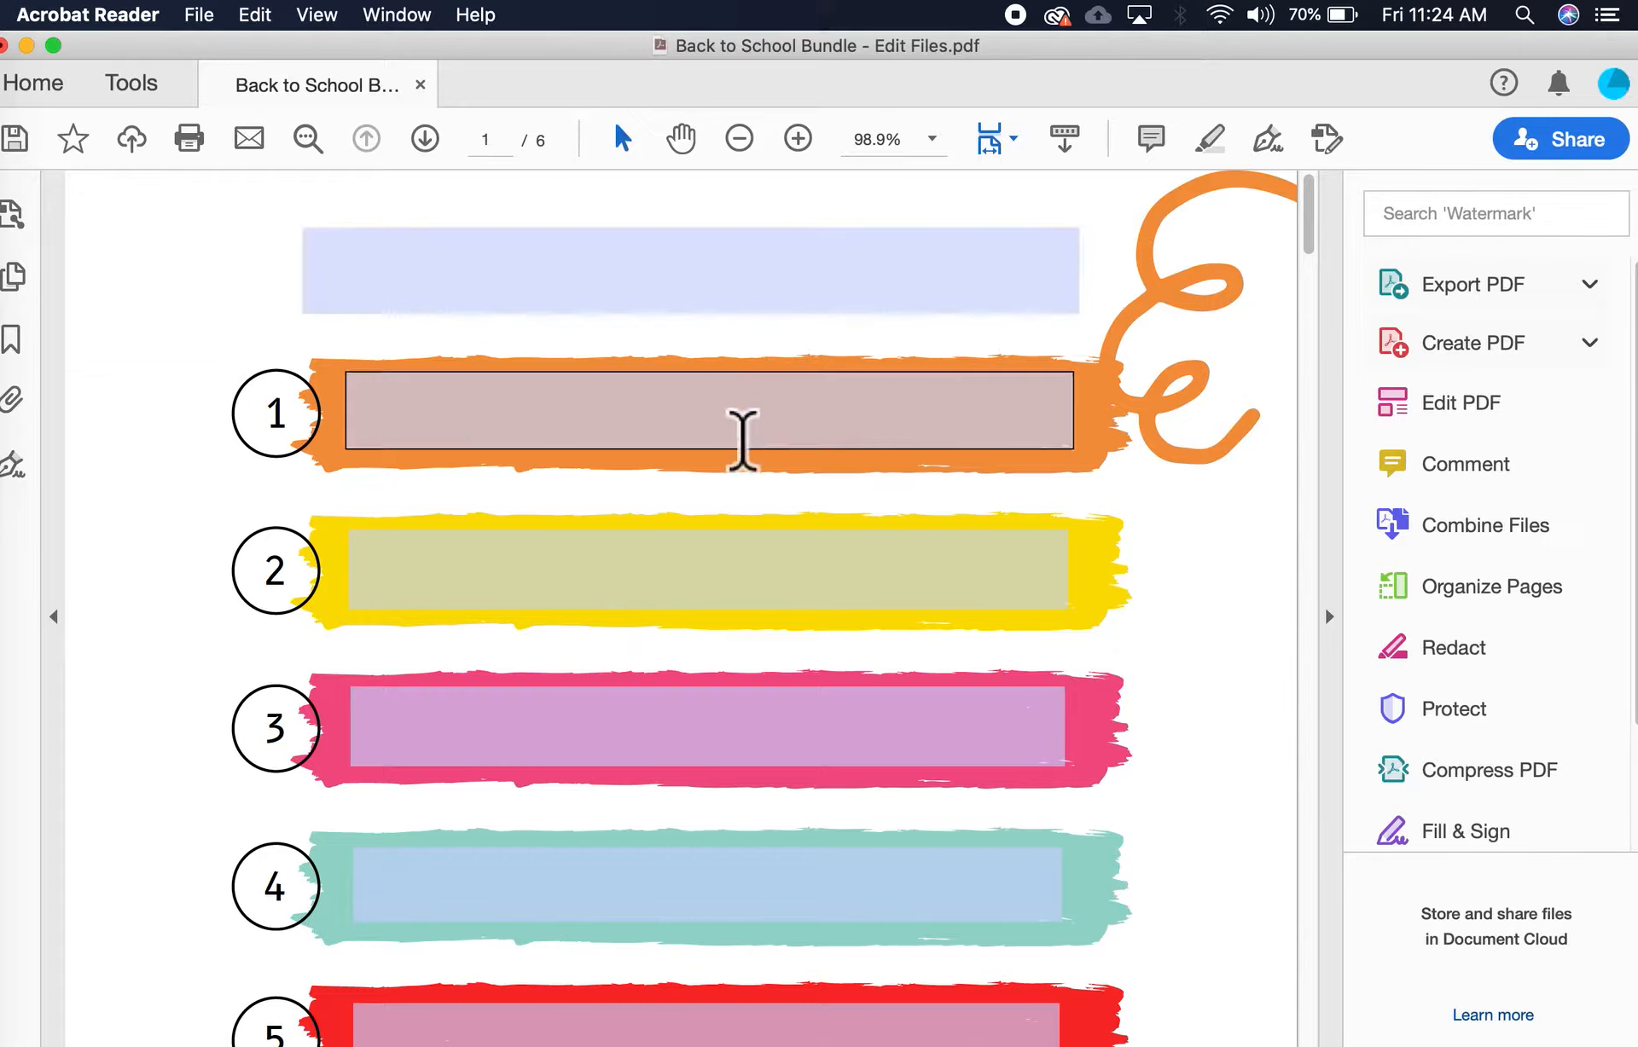
pyautogui.click(742, 439)
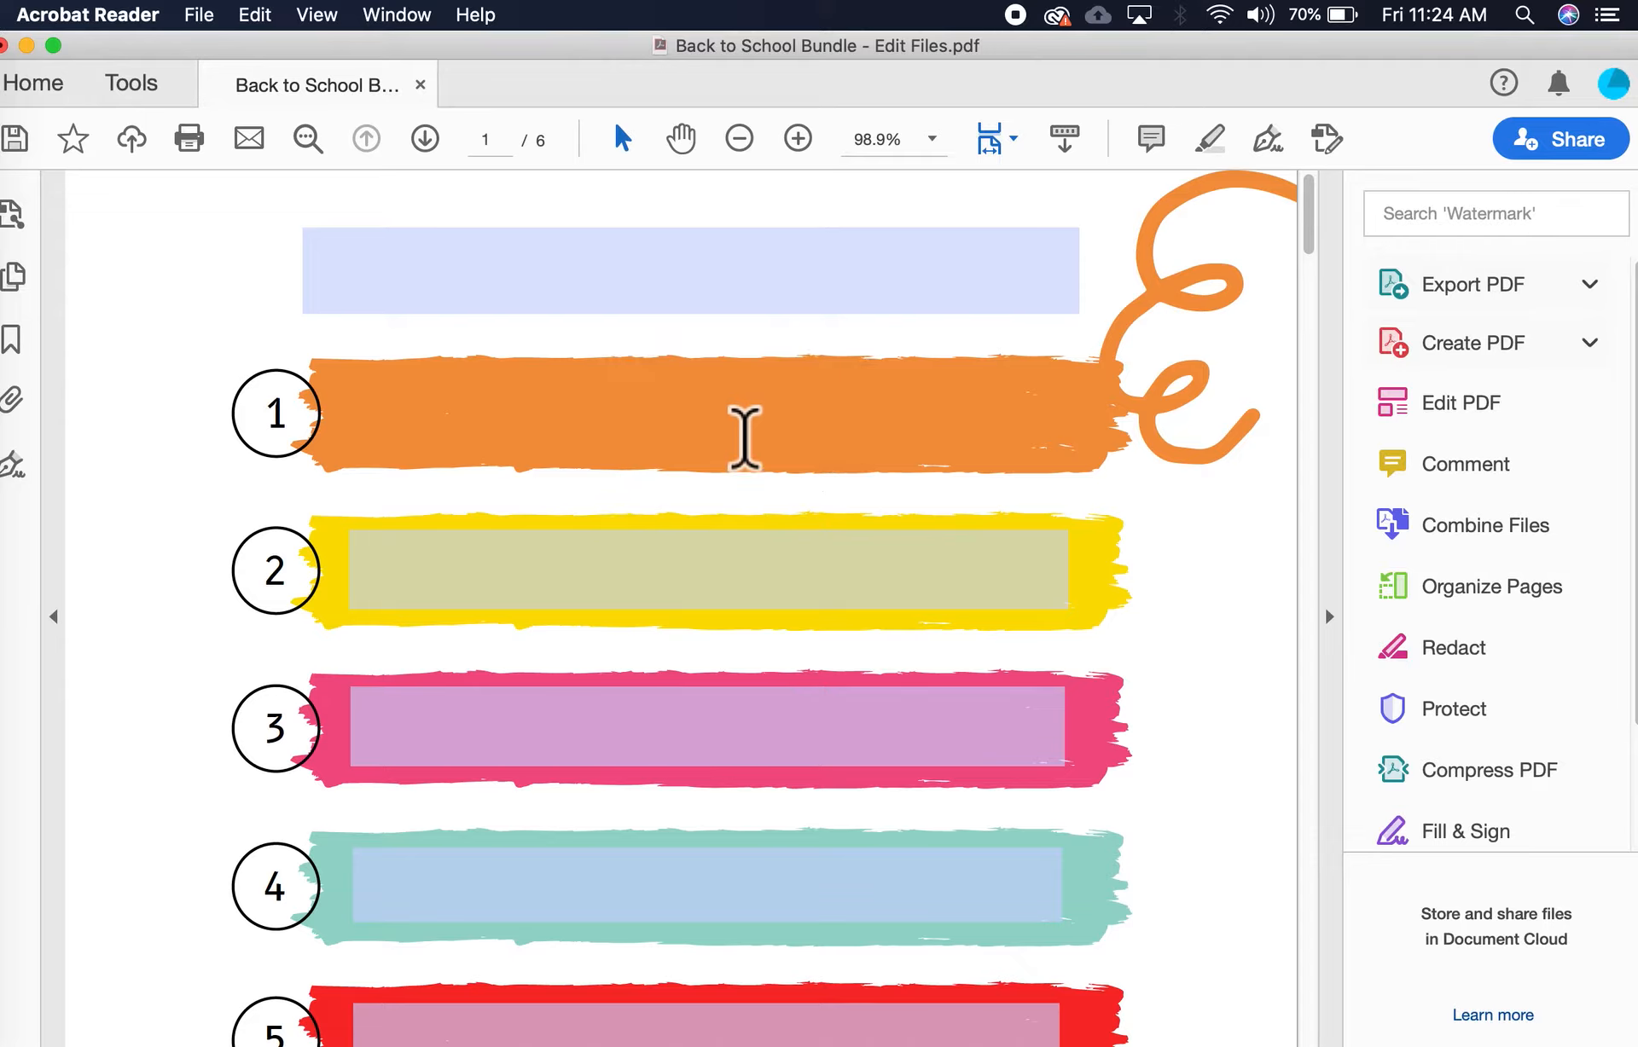
pyautogui.write('Example')
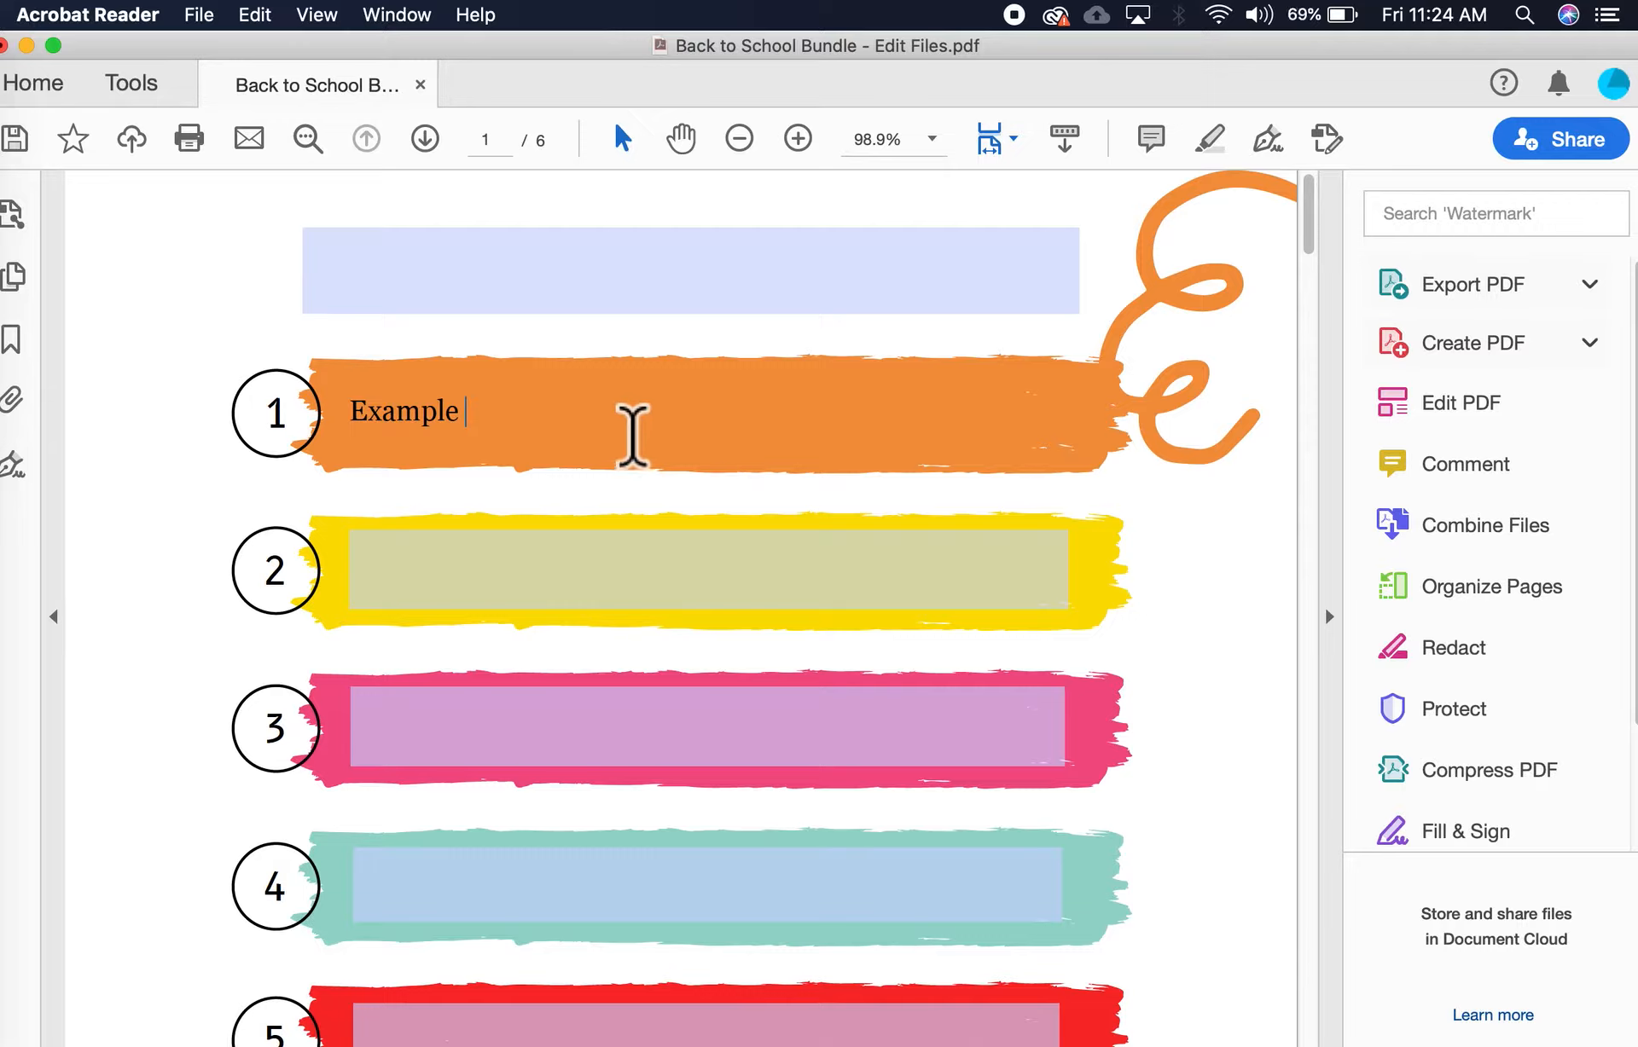
# Show the Form Field Text Properties for the blank title field and place them clear of the field.
pyautogui.click(504, 274)
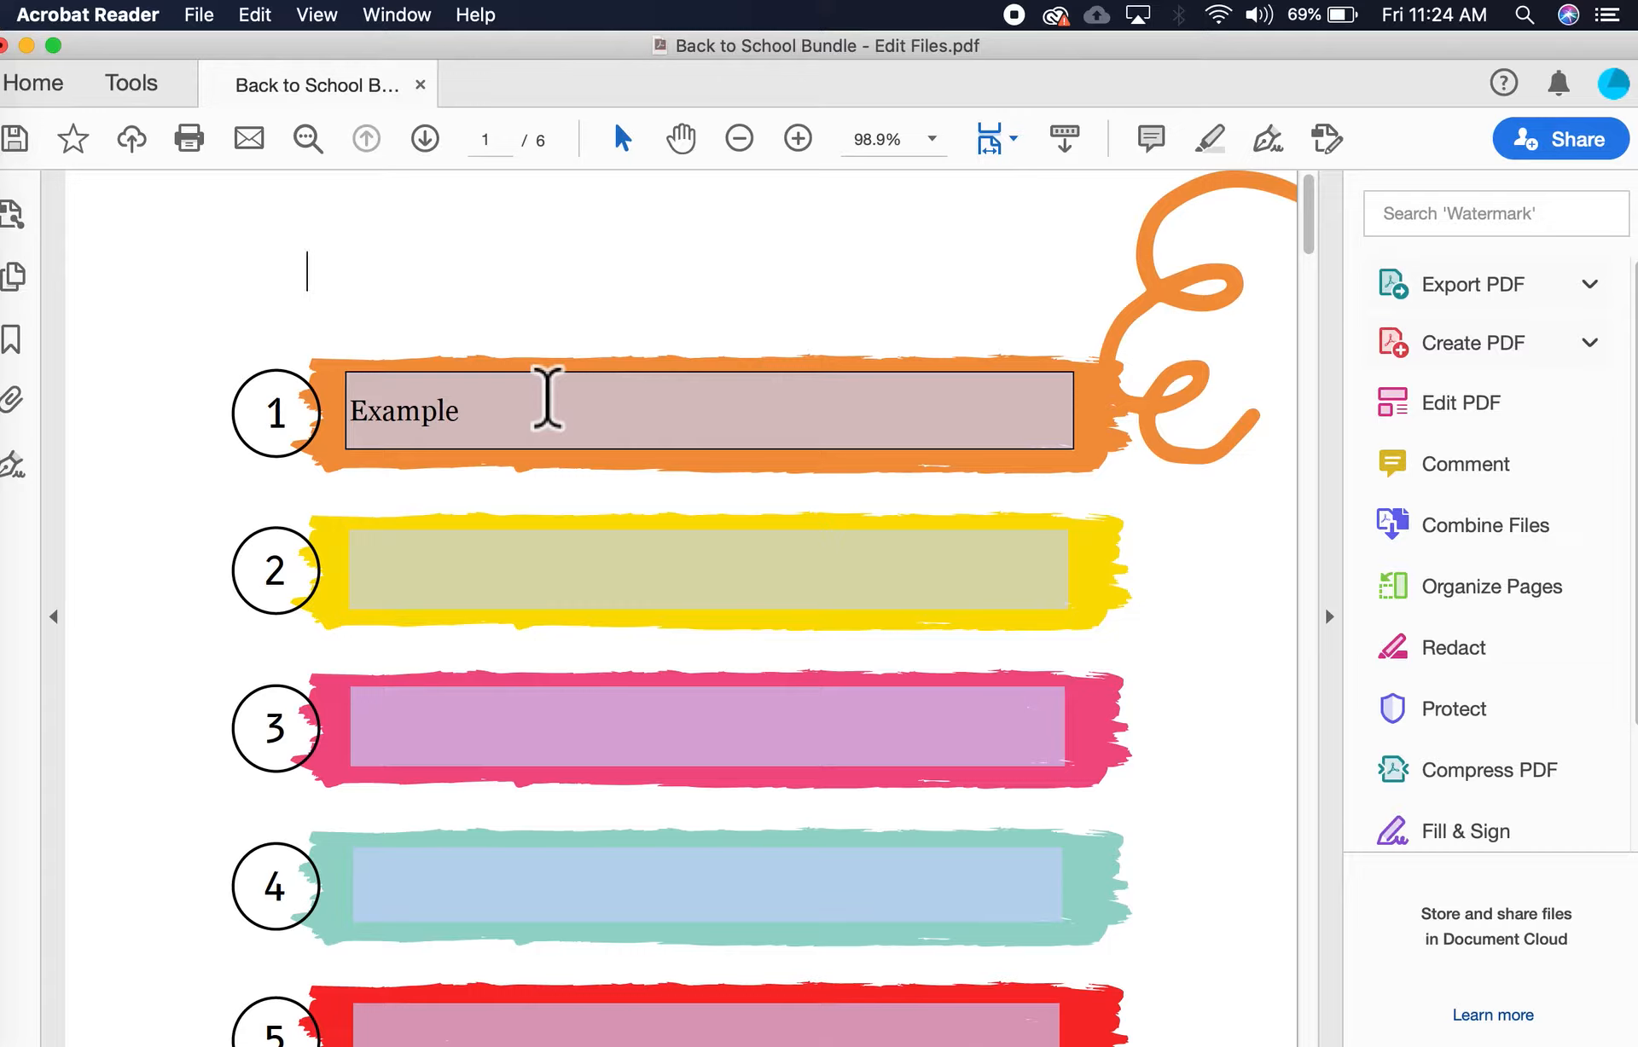
pyautogui.press('super+e')
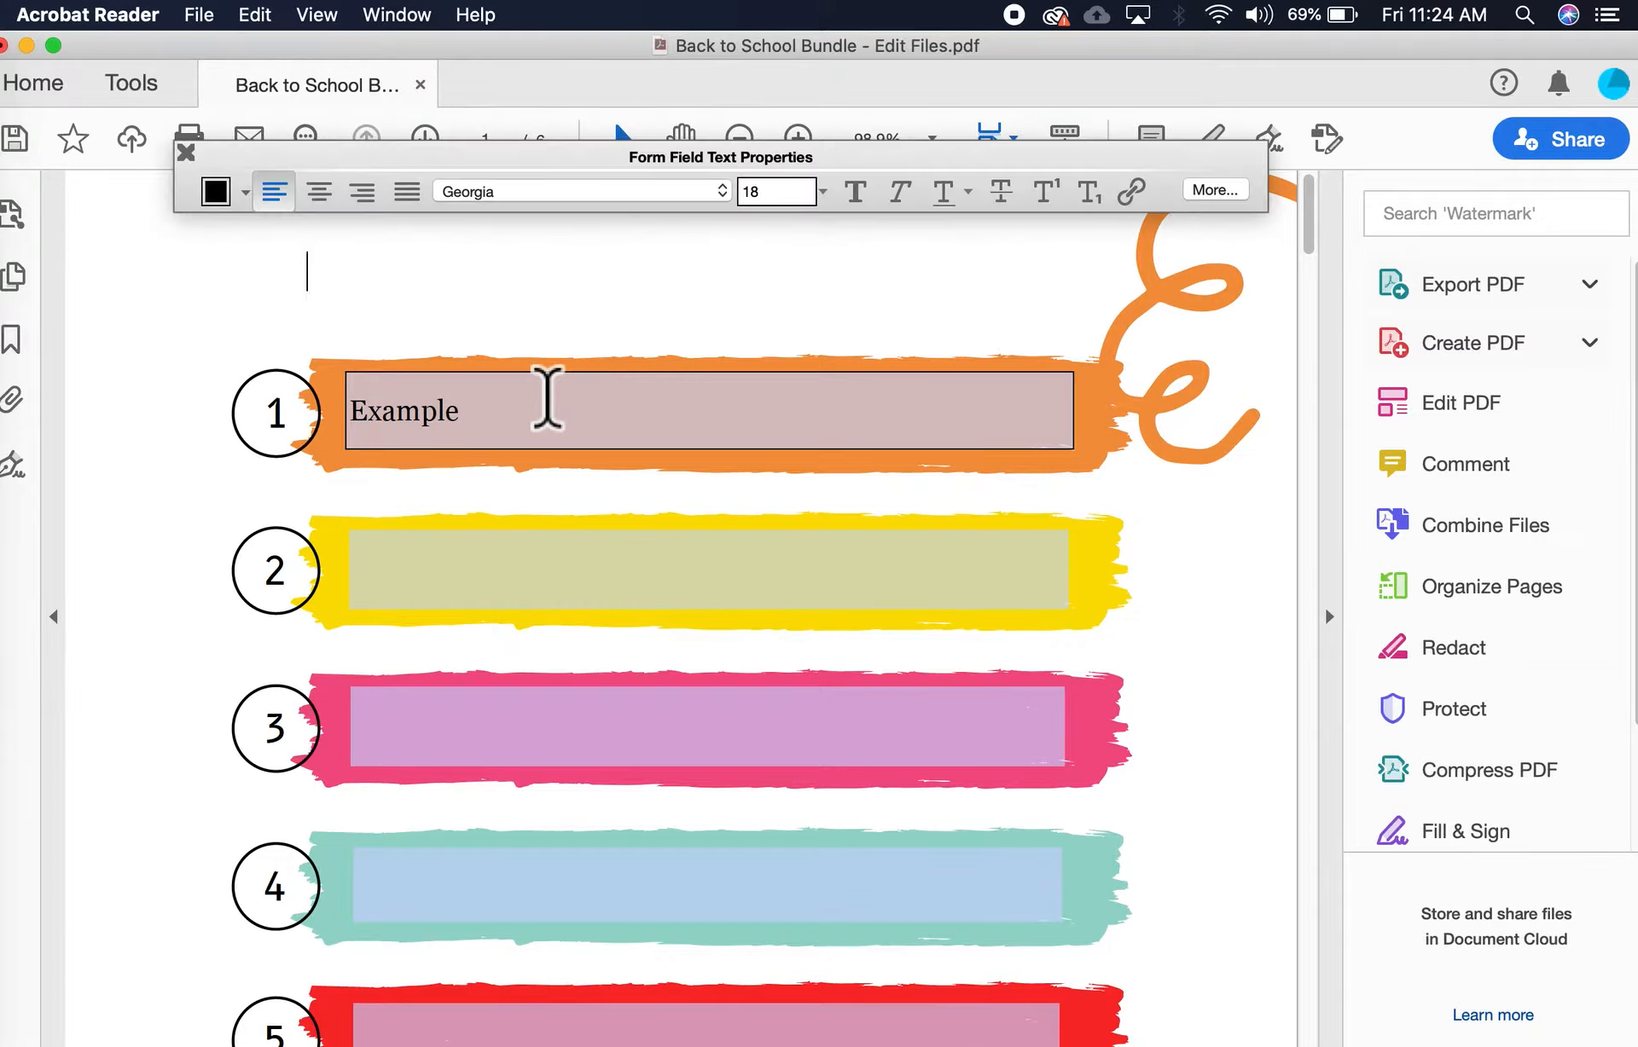
pyautogui.moveTo(633, 155); pyautogui.dragTo(619, 197)
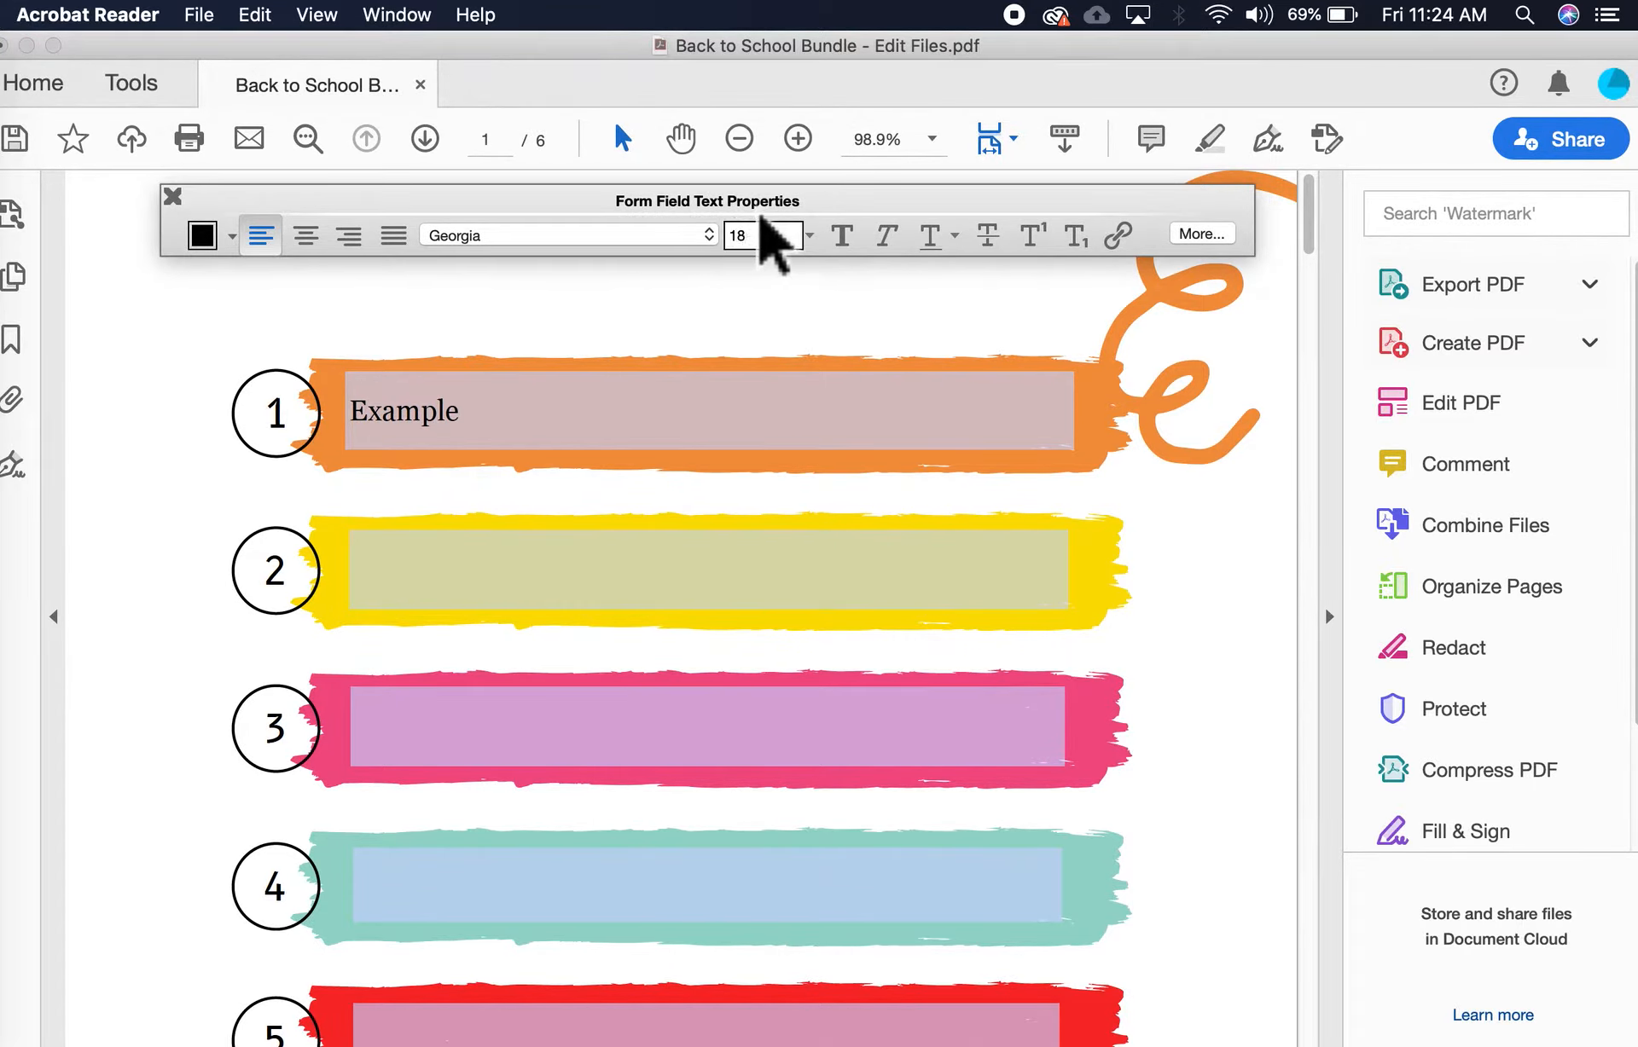
pyautogui.moveTo(833, 200); pyautogui.dragTo(832, 143)
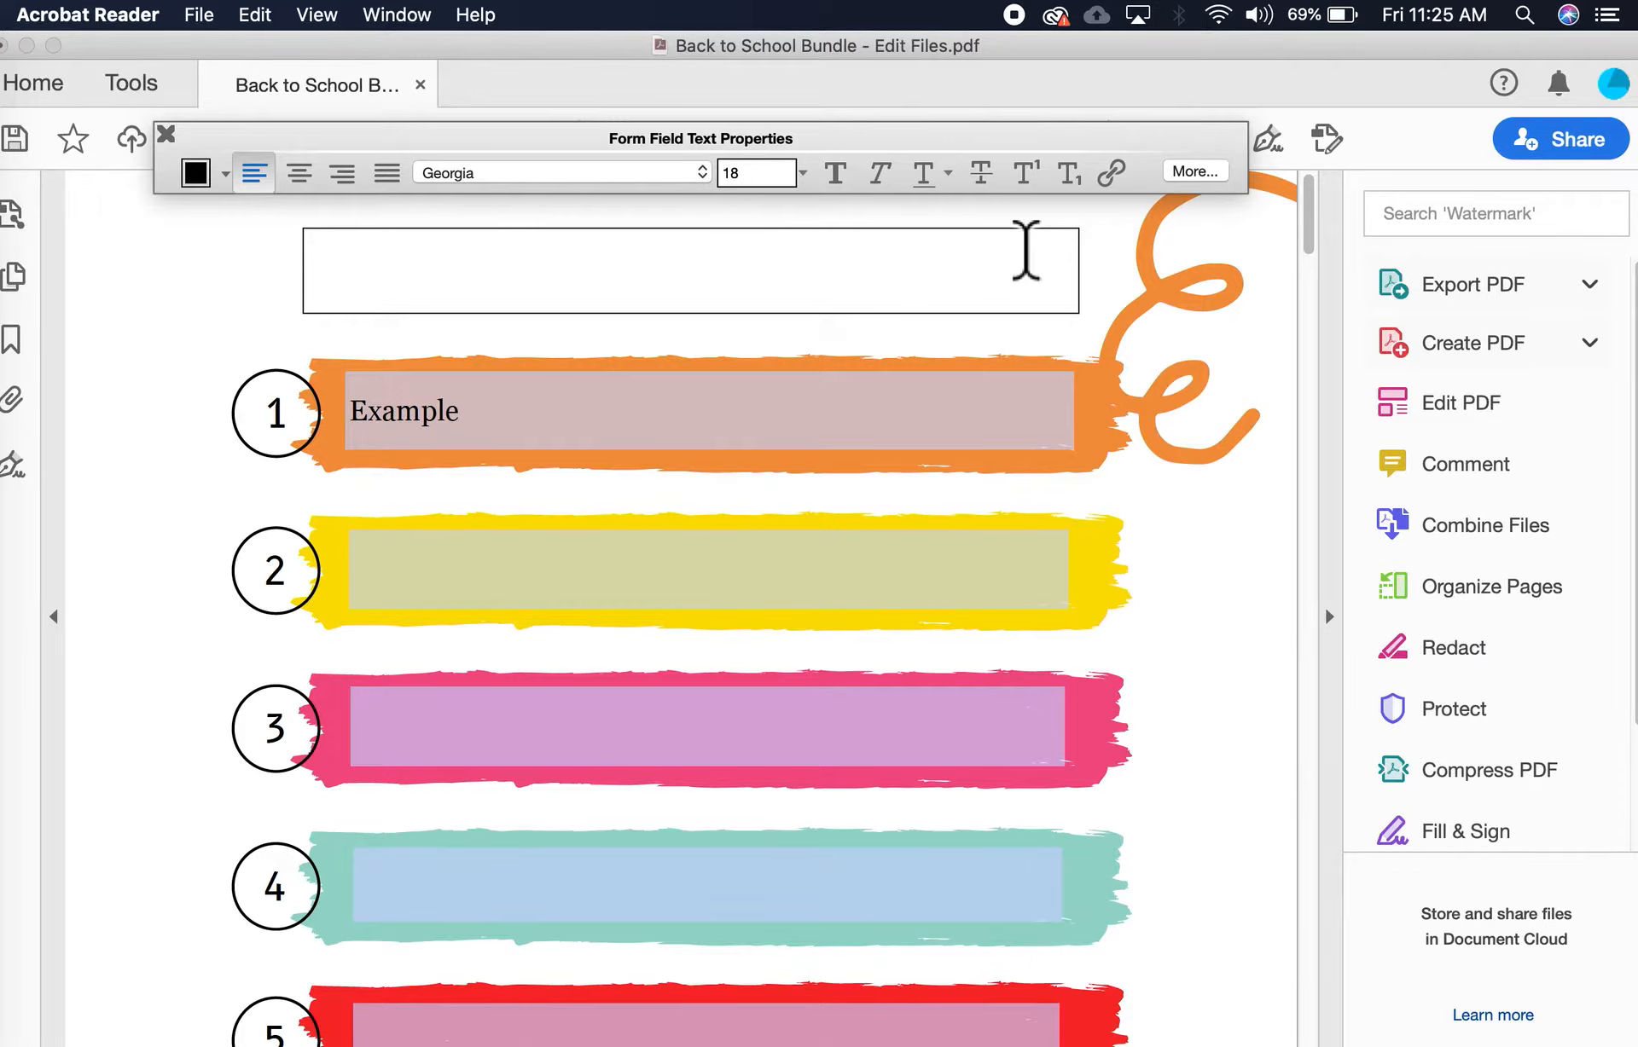
pyautogui.moveTo(1076, 128)
pyautogui.mouseDown()
pyautogui.moveTo(1074, 112)
pyautogui.moveTo(1077, 147)
pyautogui.mouseUp()
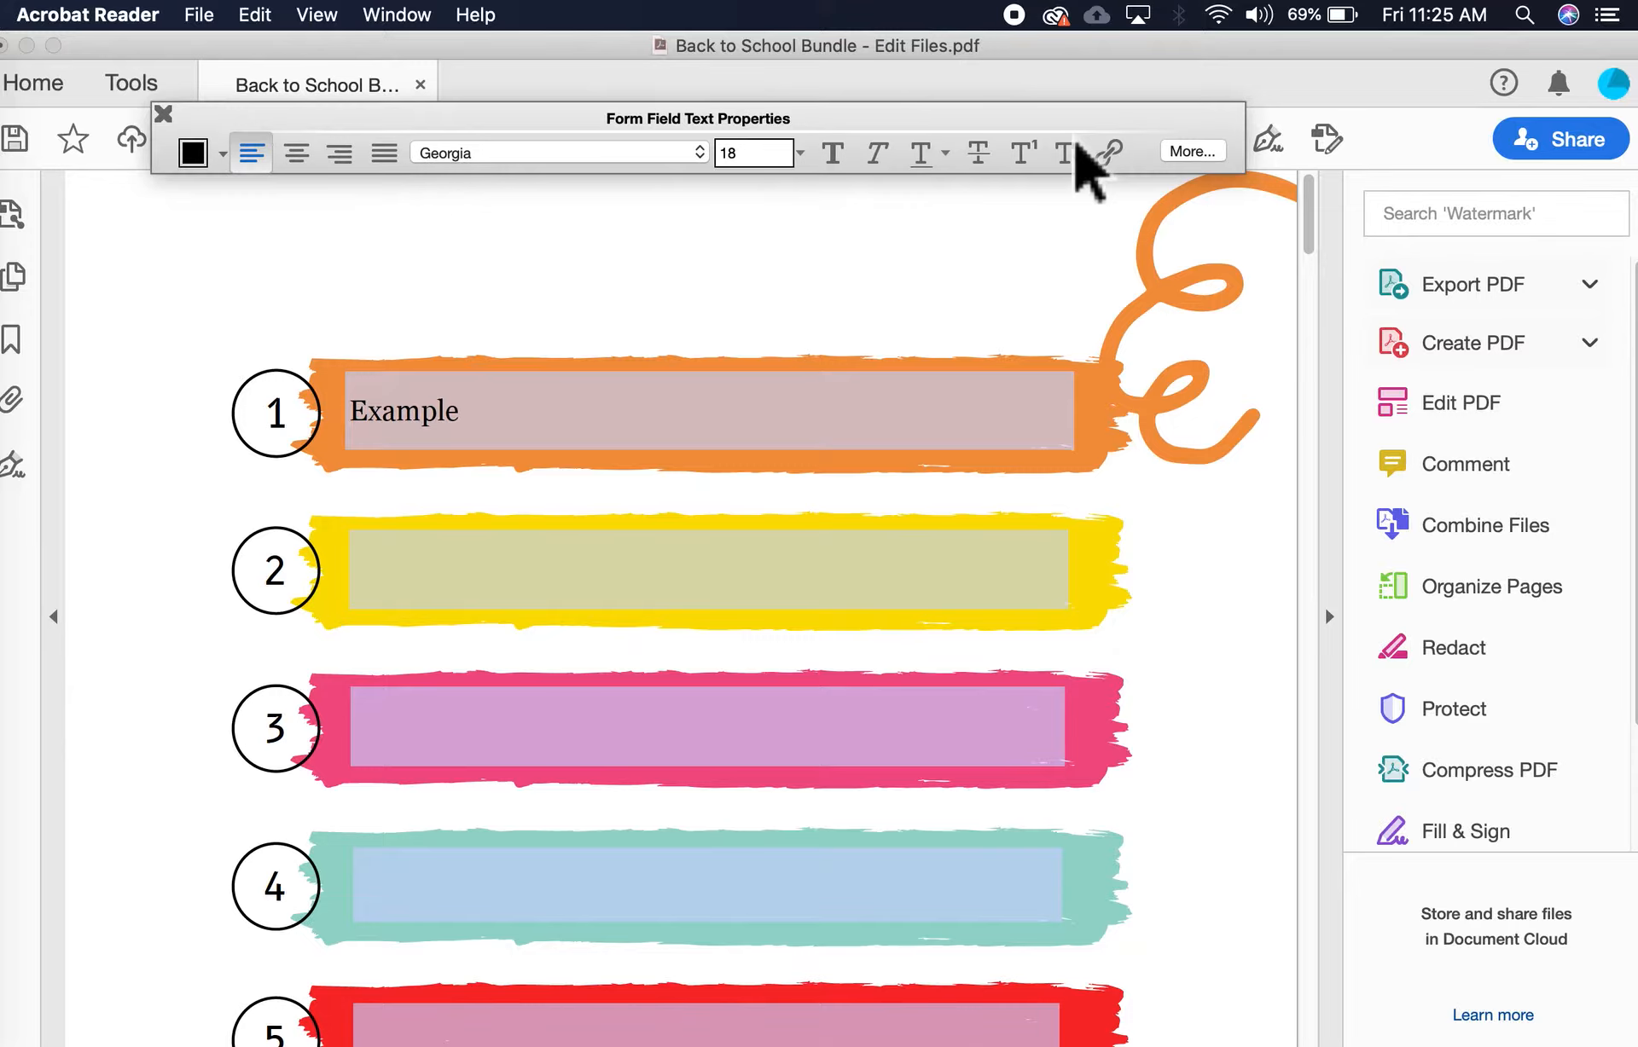
# Enter "My Perfect Schedule" in the title field above the numbered list.
pyautogui.click(732, 282)
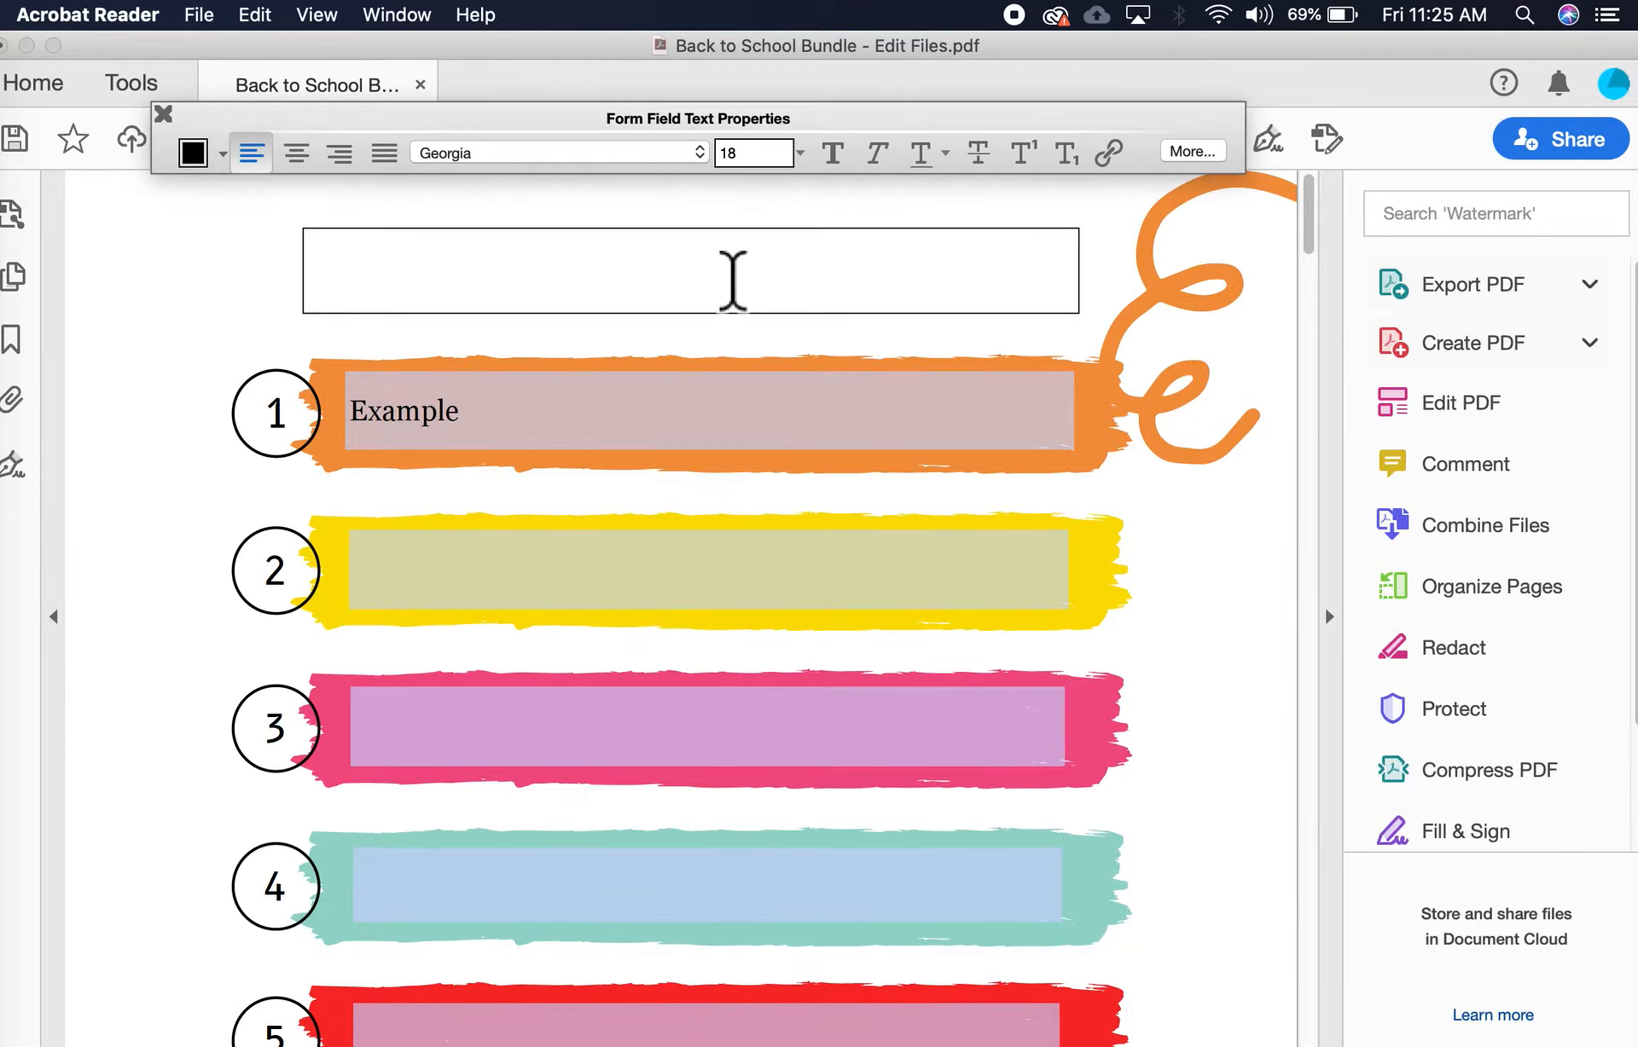
pyautogui.click(733, 277)
pyautogui.click(697, 276)
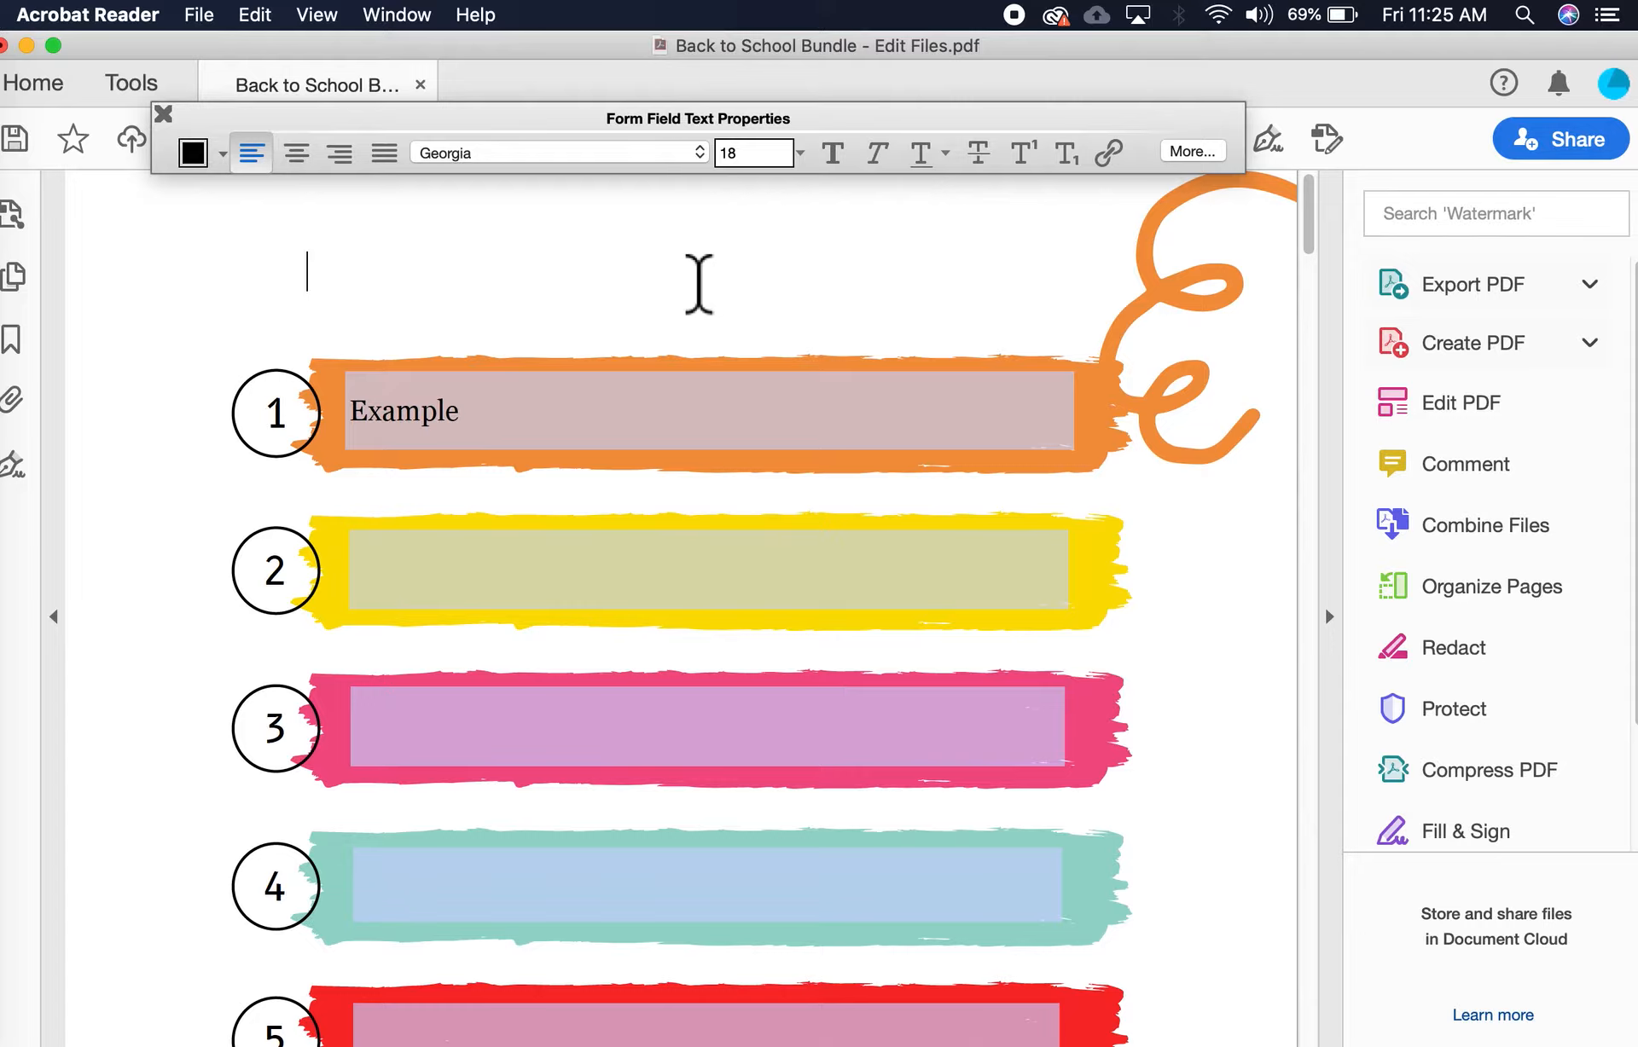
pyautogui.write('My Perfect Schedule')
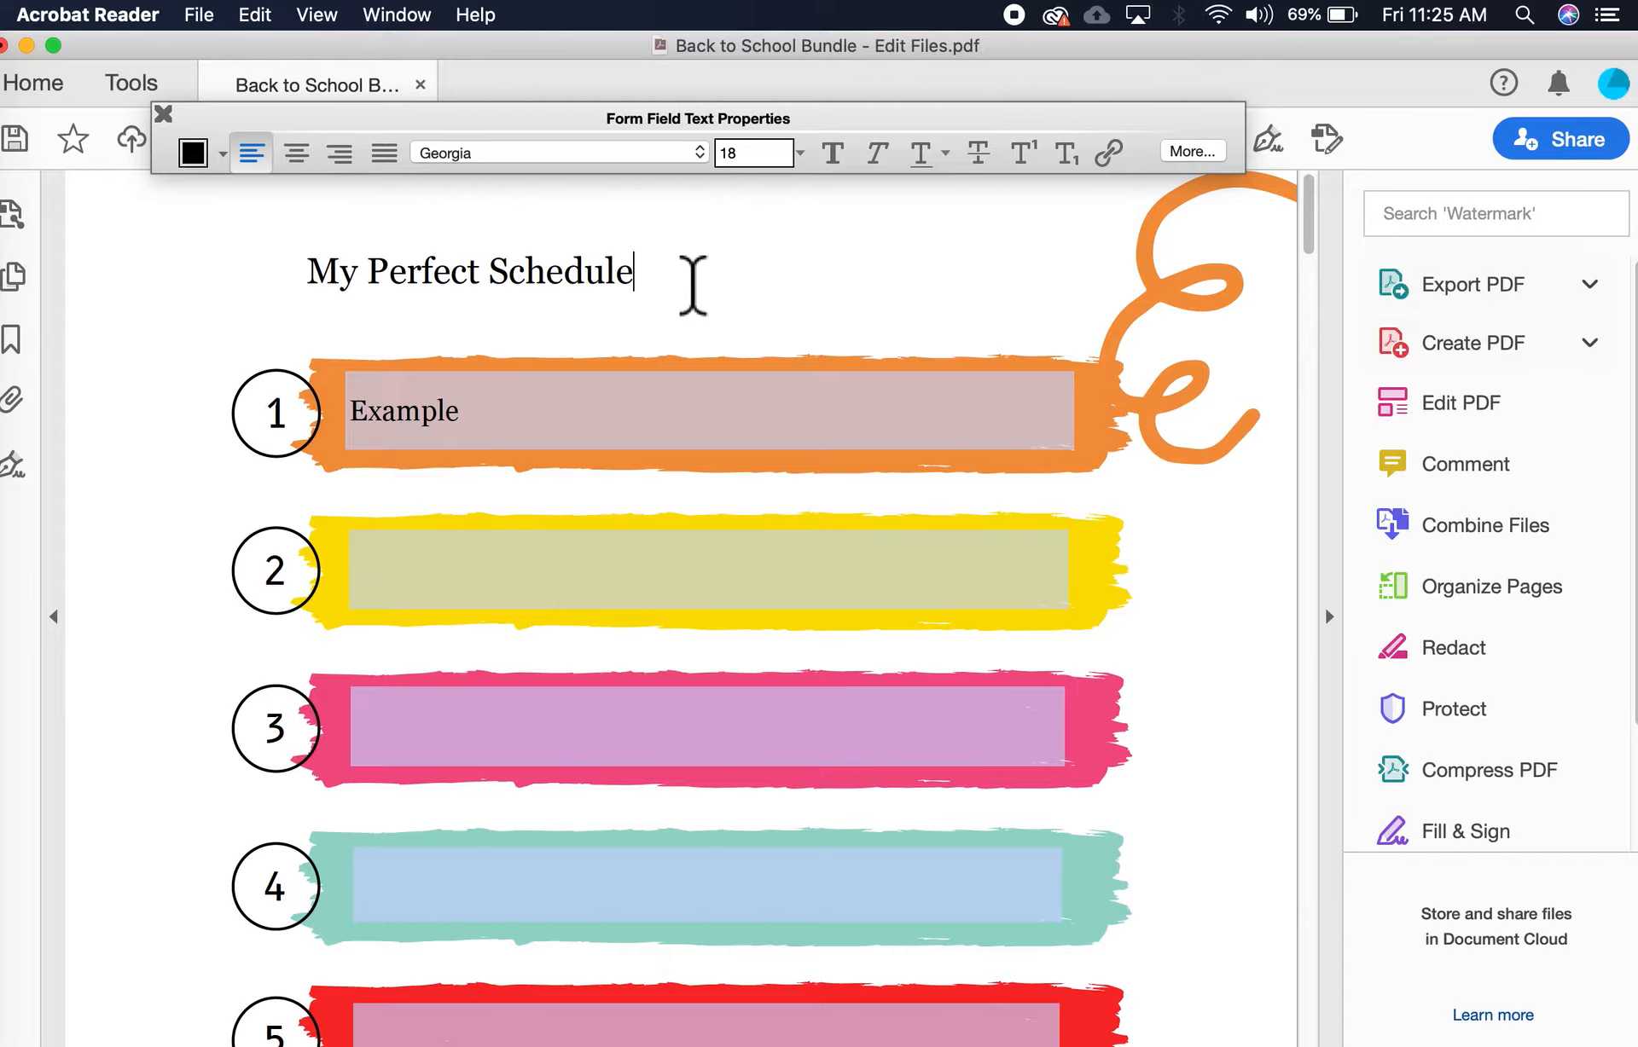
# Set the text colour at the start of the title to Strawberry from the pencil colours.
pyautogui.moveTo(673, 293); pyautogui.dragTo(366, 311)
pyautogui.click(347, 300)
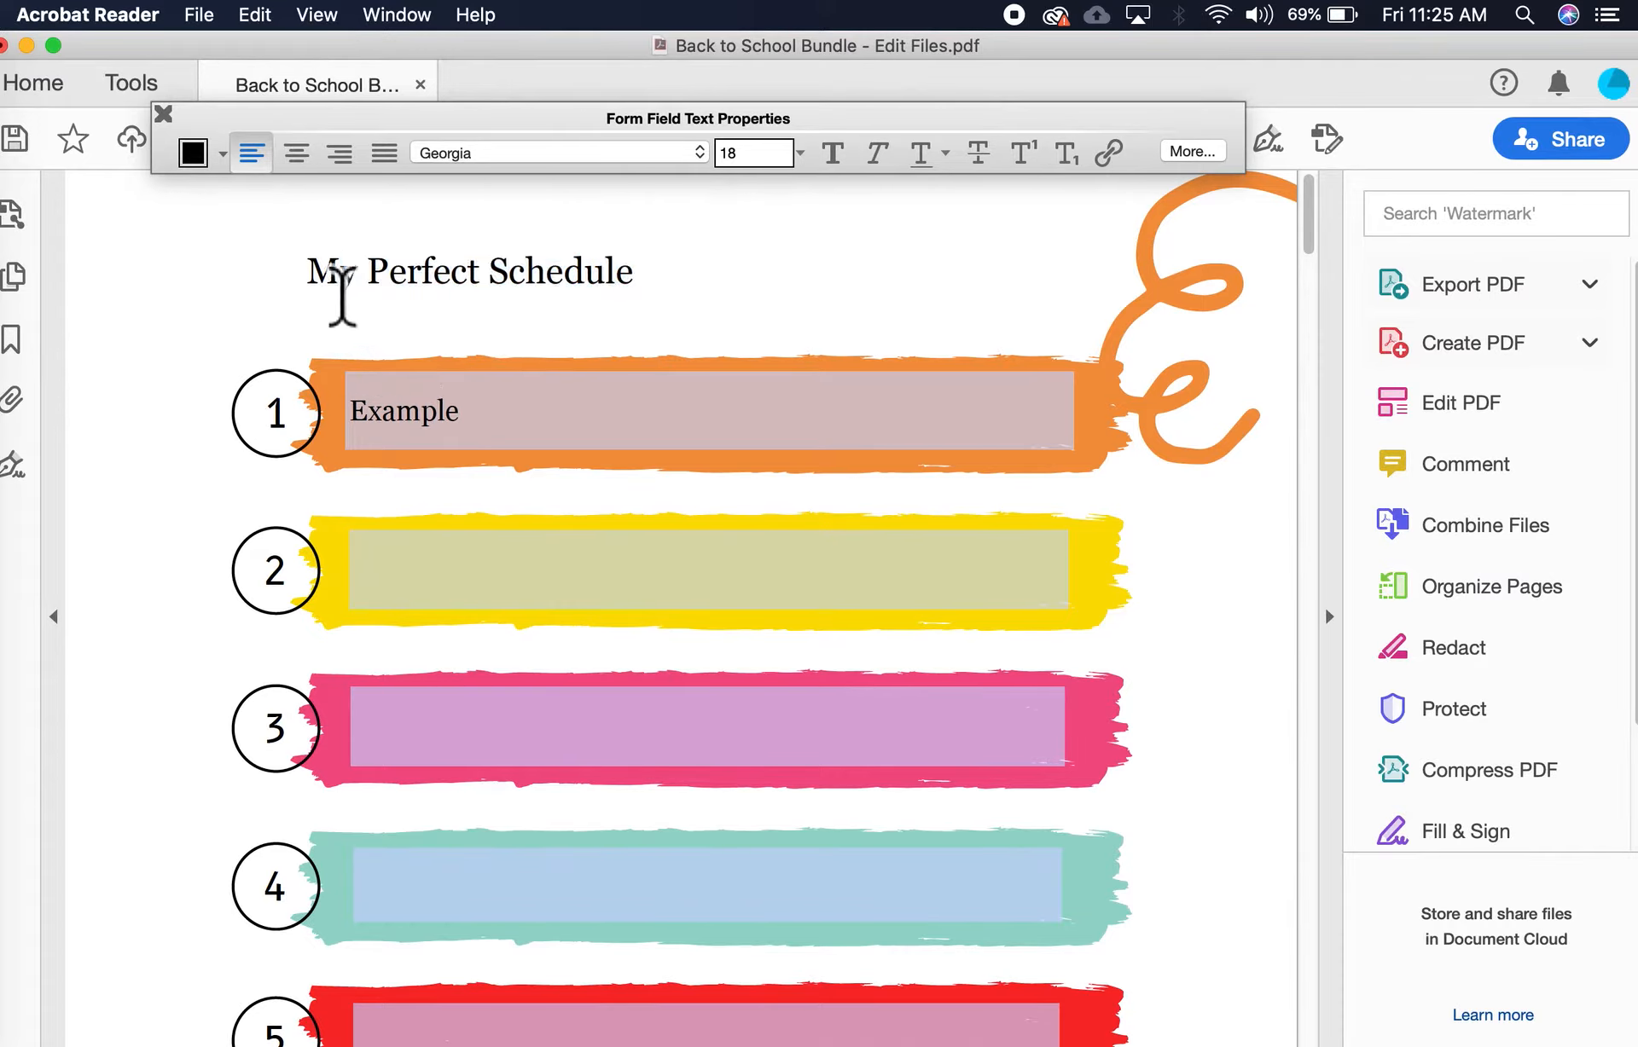
pyautogui.click(322, 300)
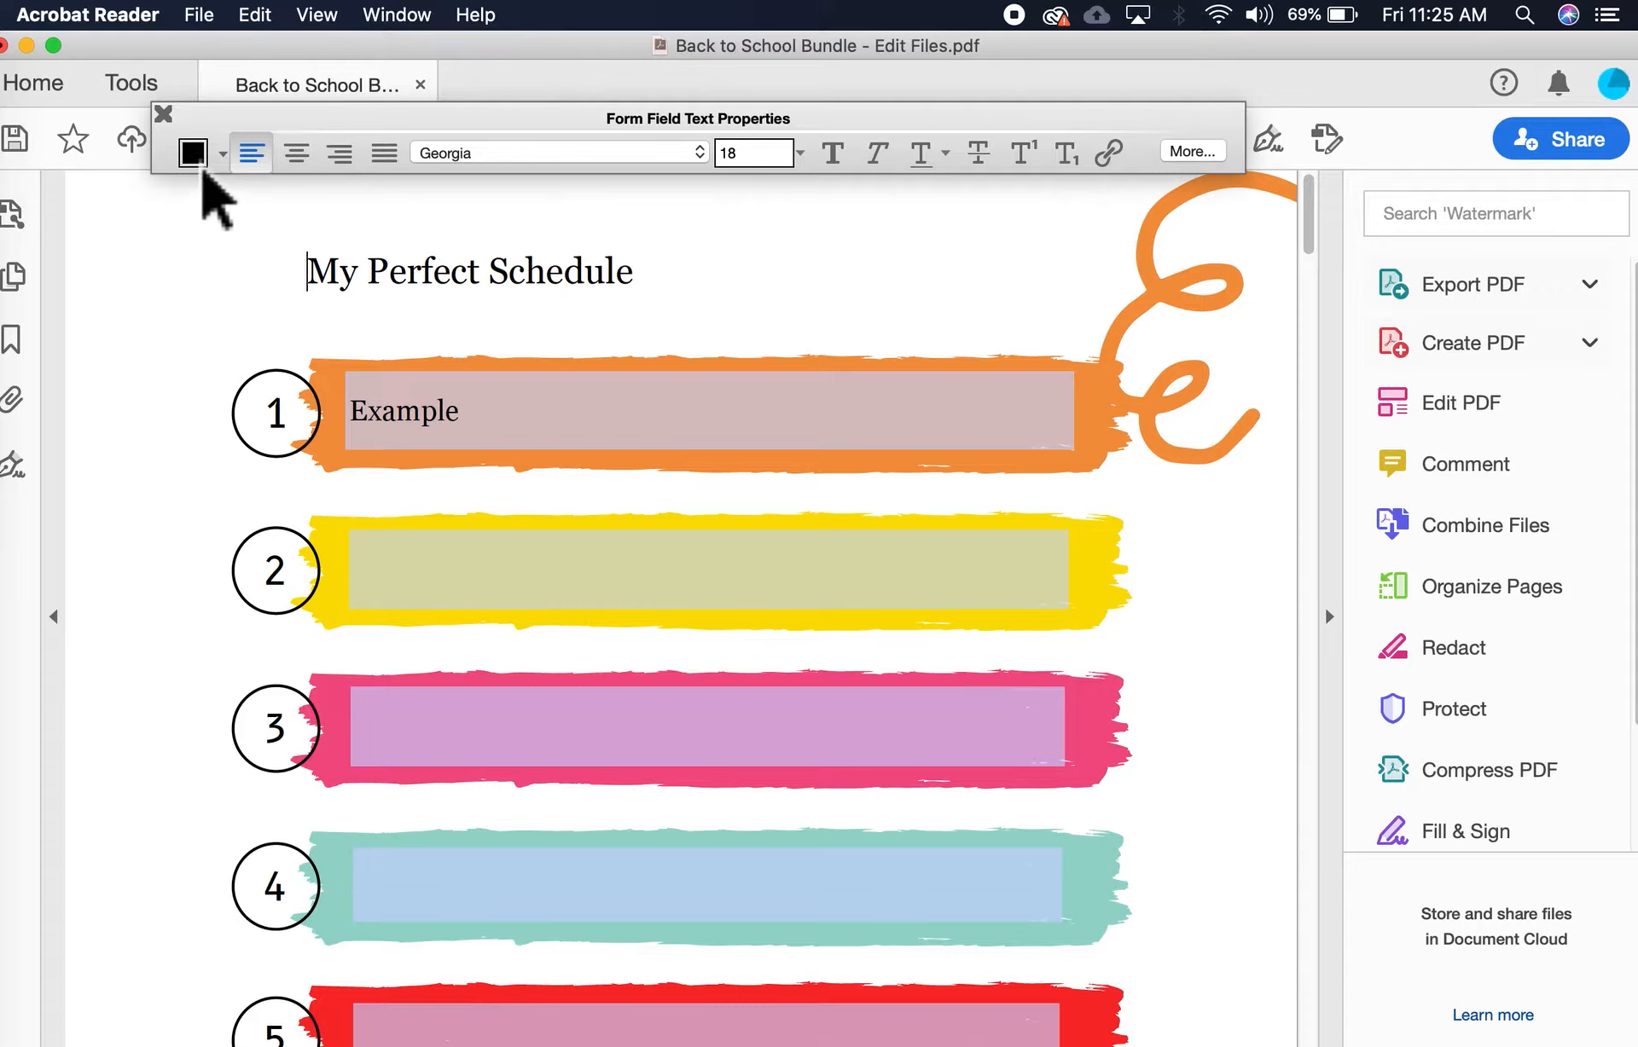
pyautogui.click(201, 162)
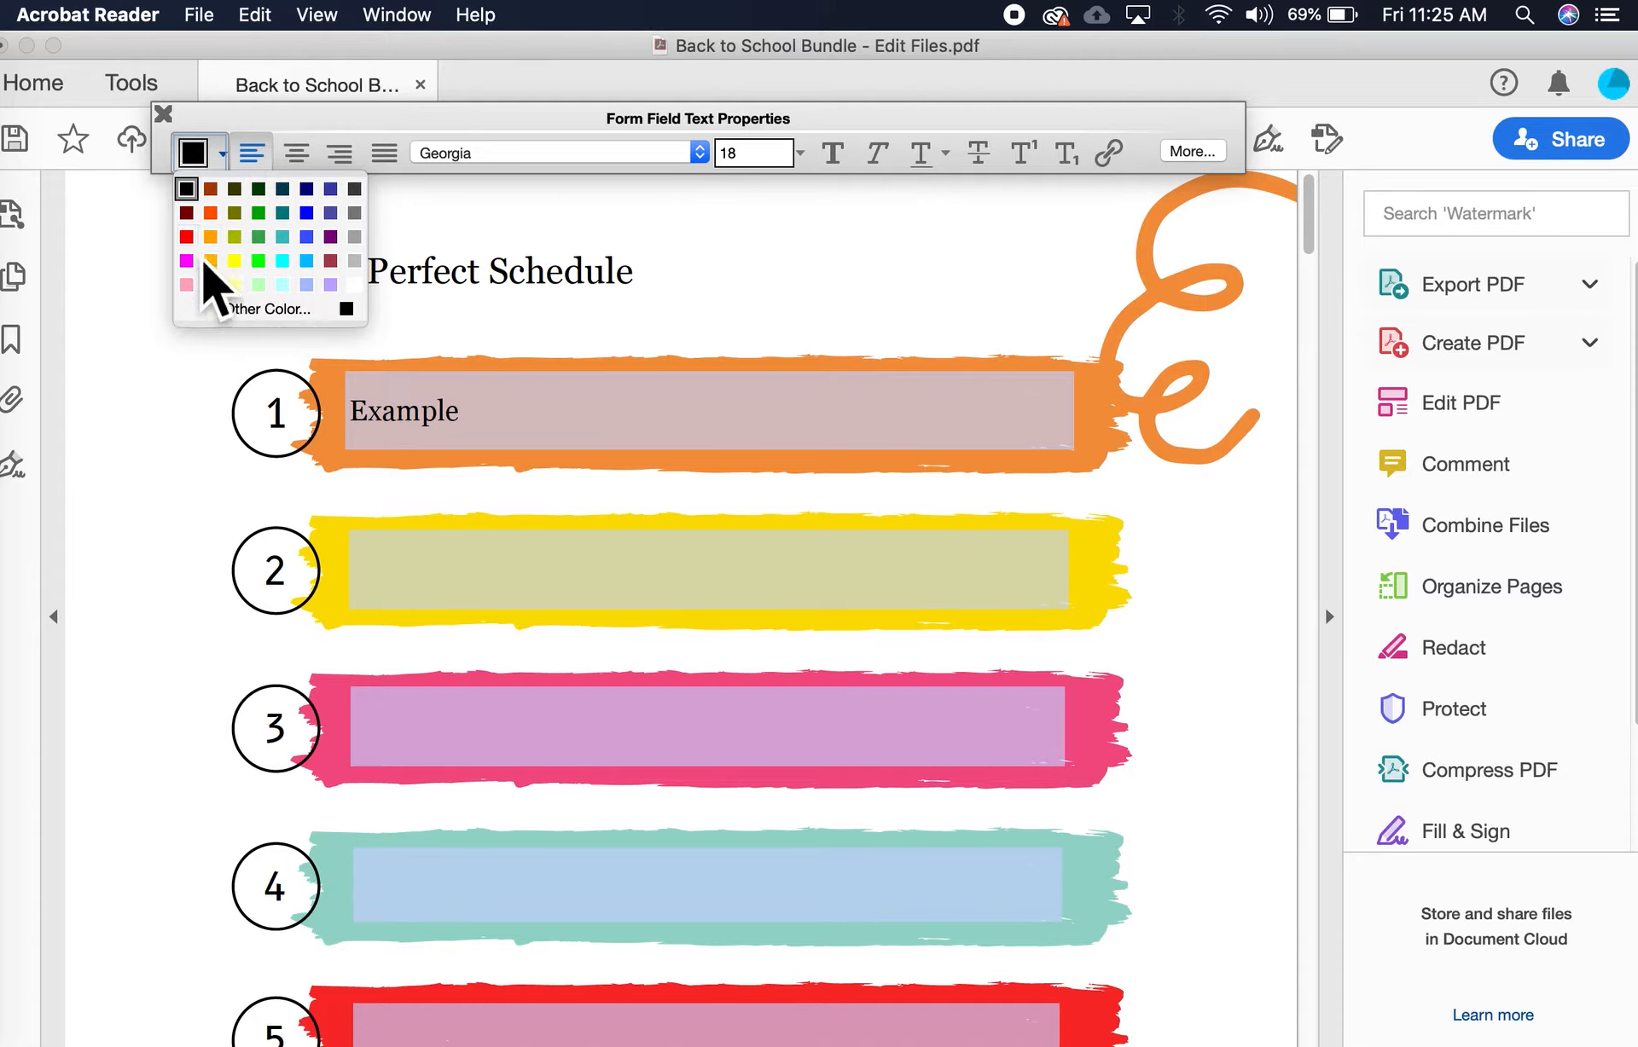
pyautogui.click(336, 312)
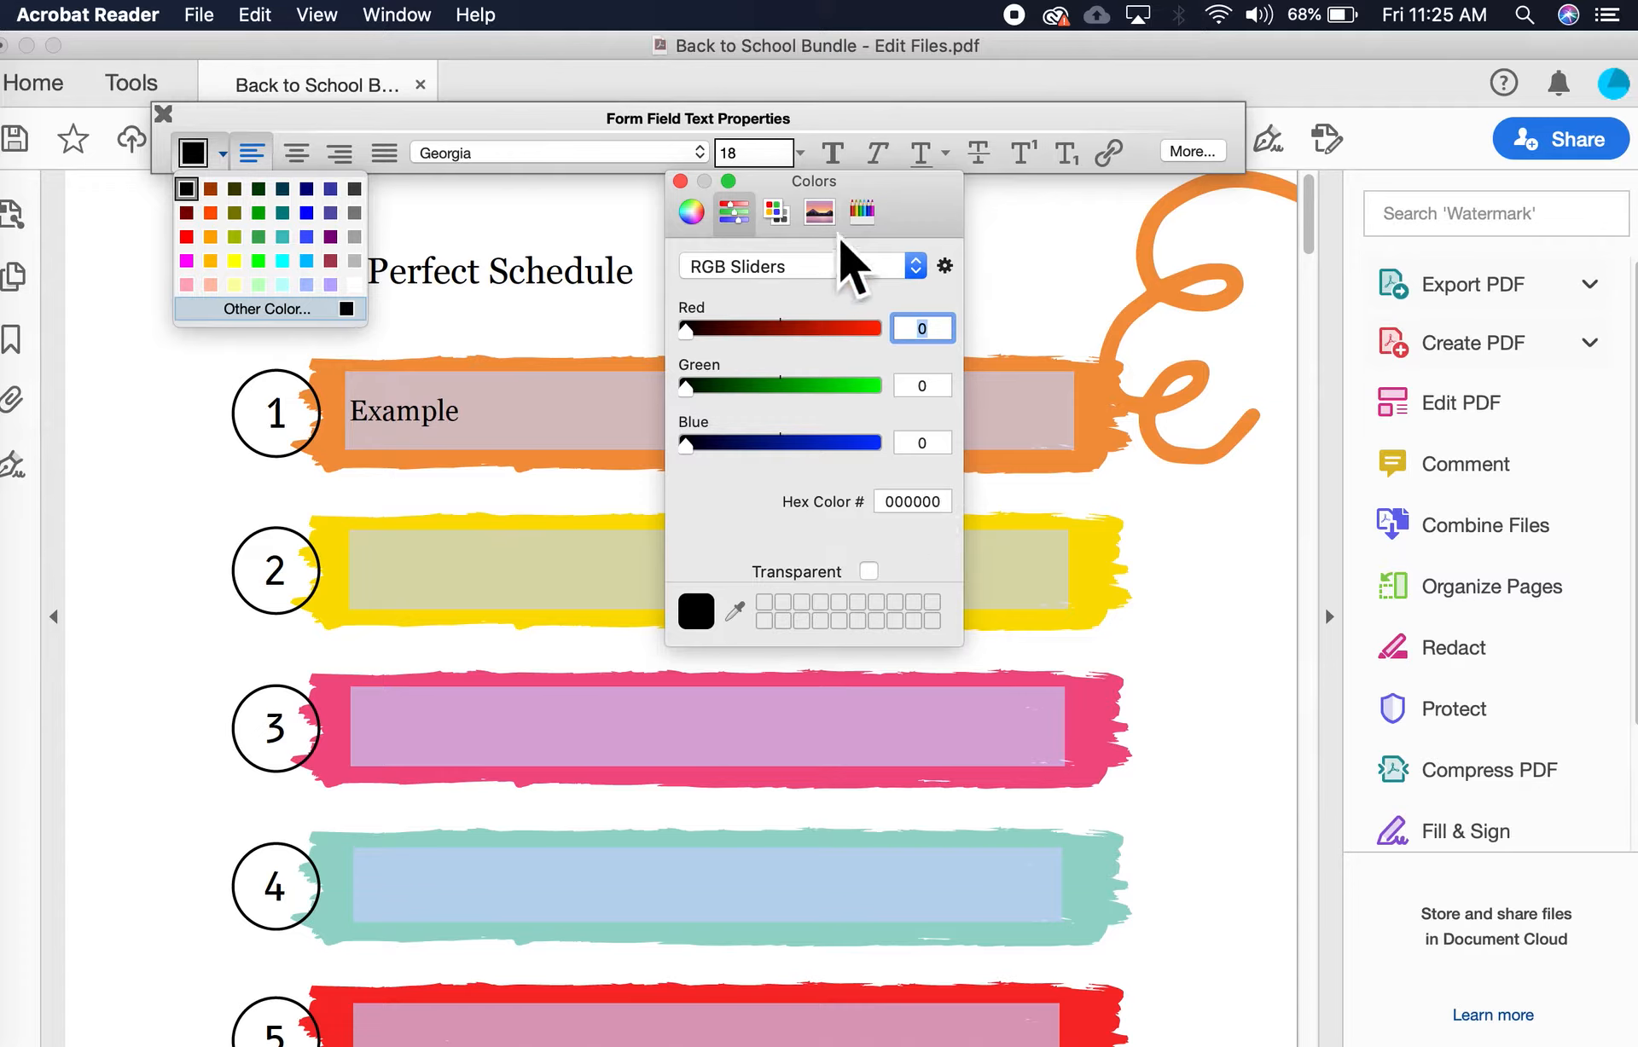
pyautogui.click(861, 209)
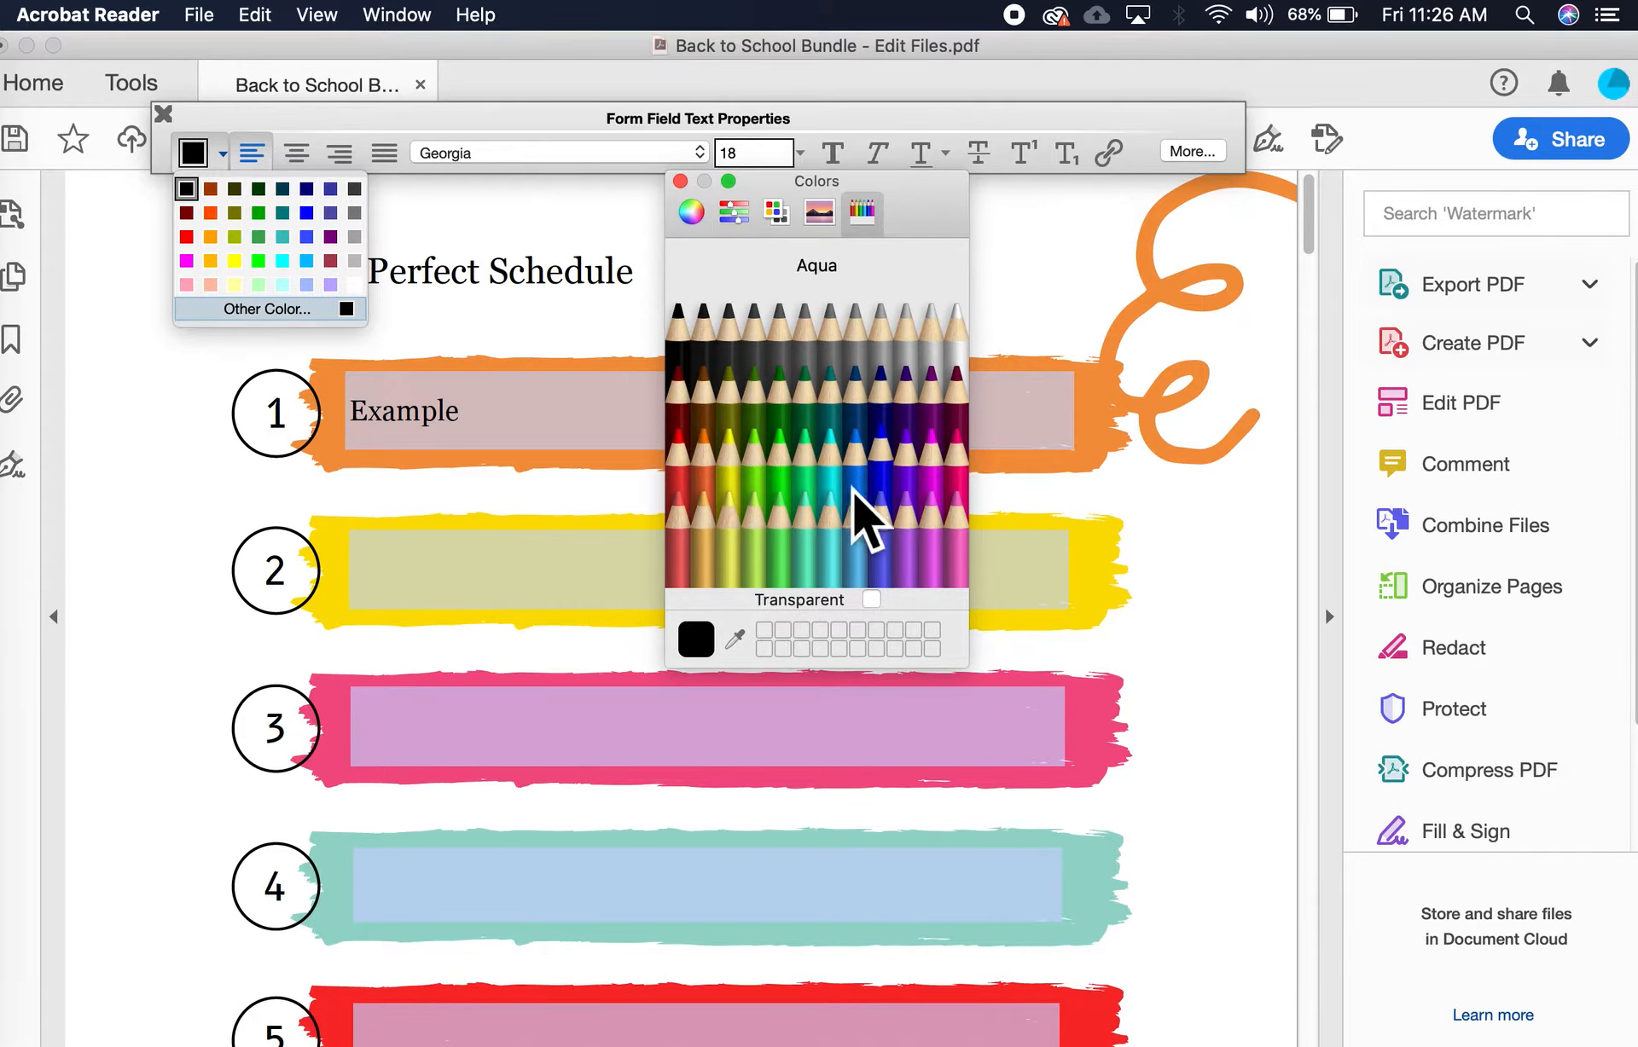
pyautogui.click(794, 224)
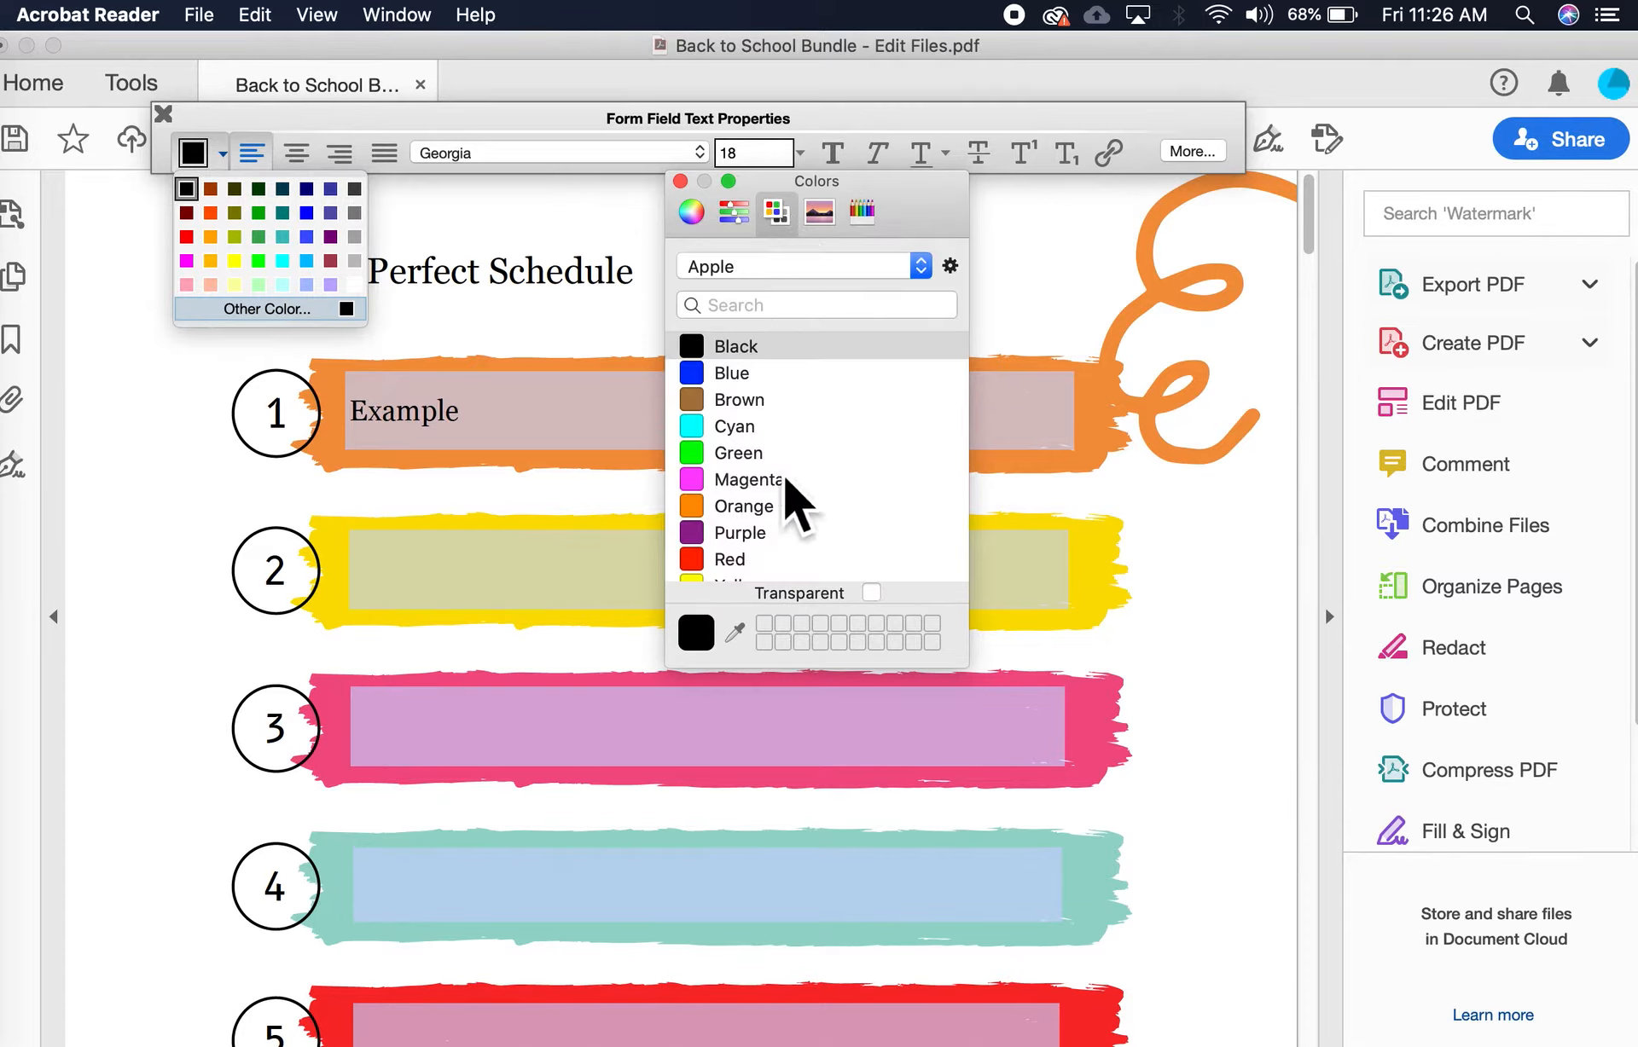
pyautogui.click(733, 214)
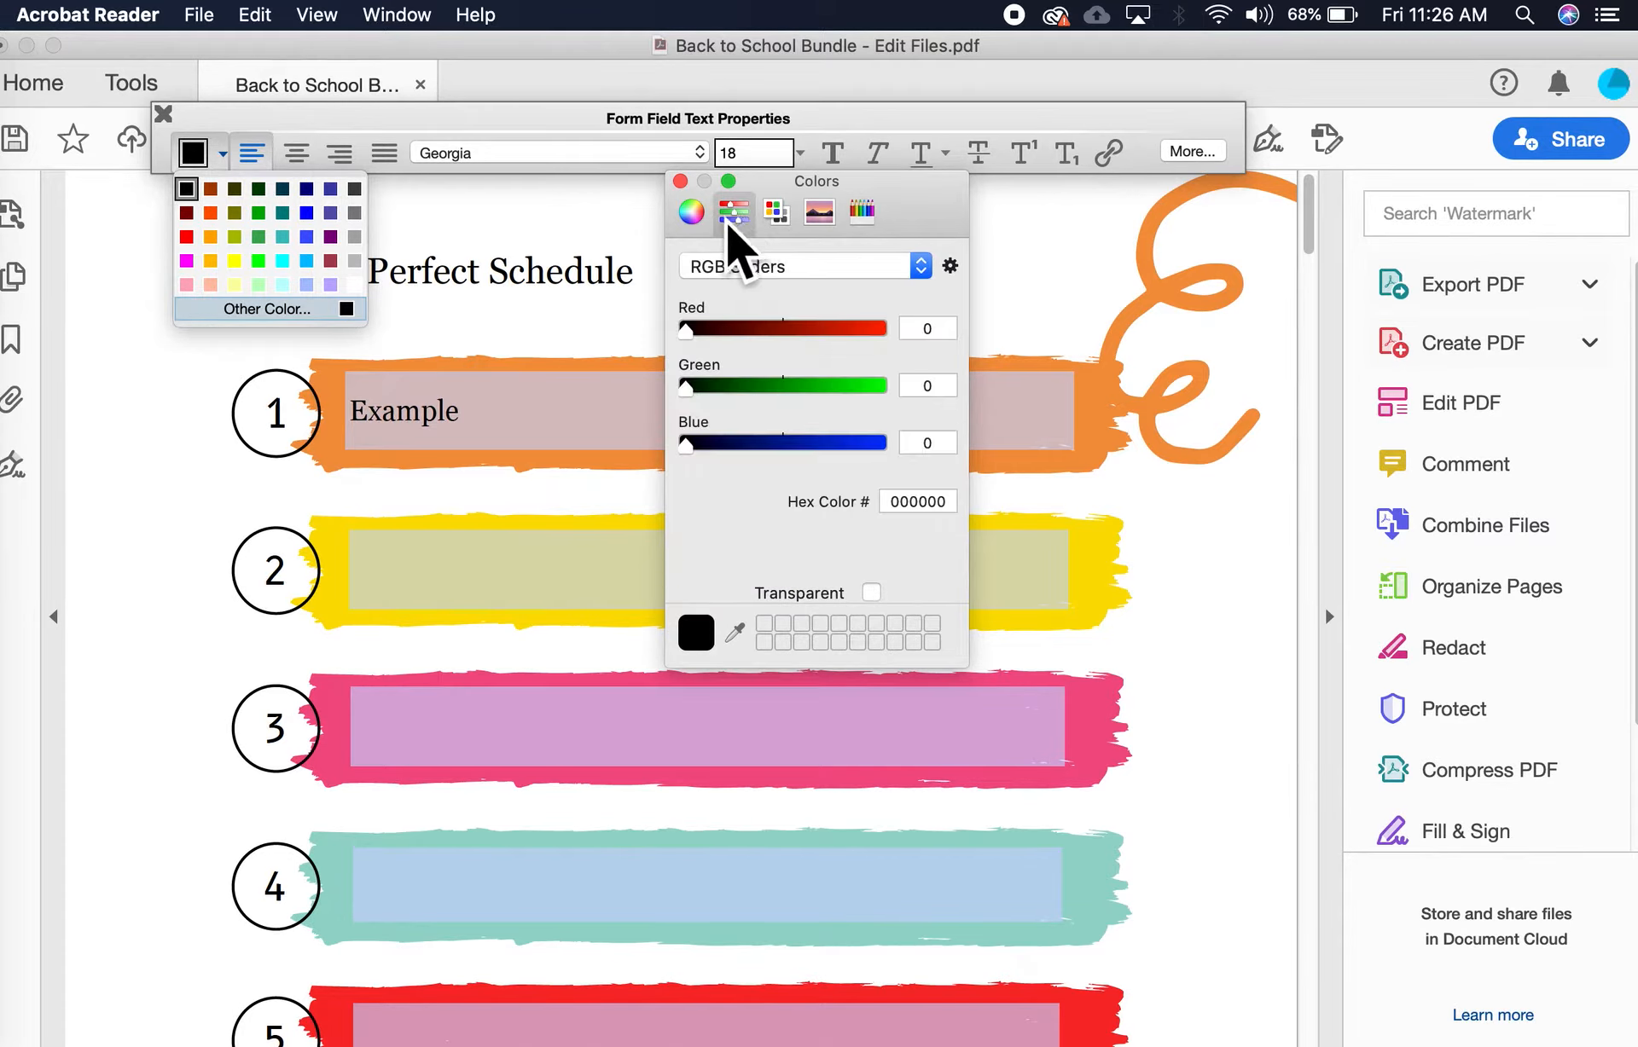
pyautogui.click(700, 223)
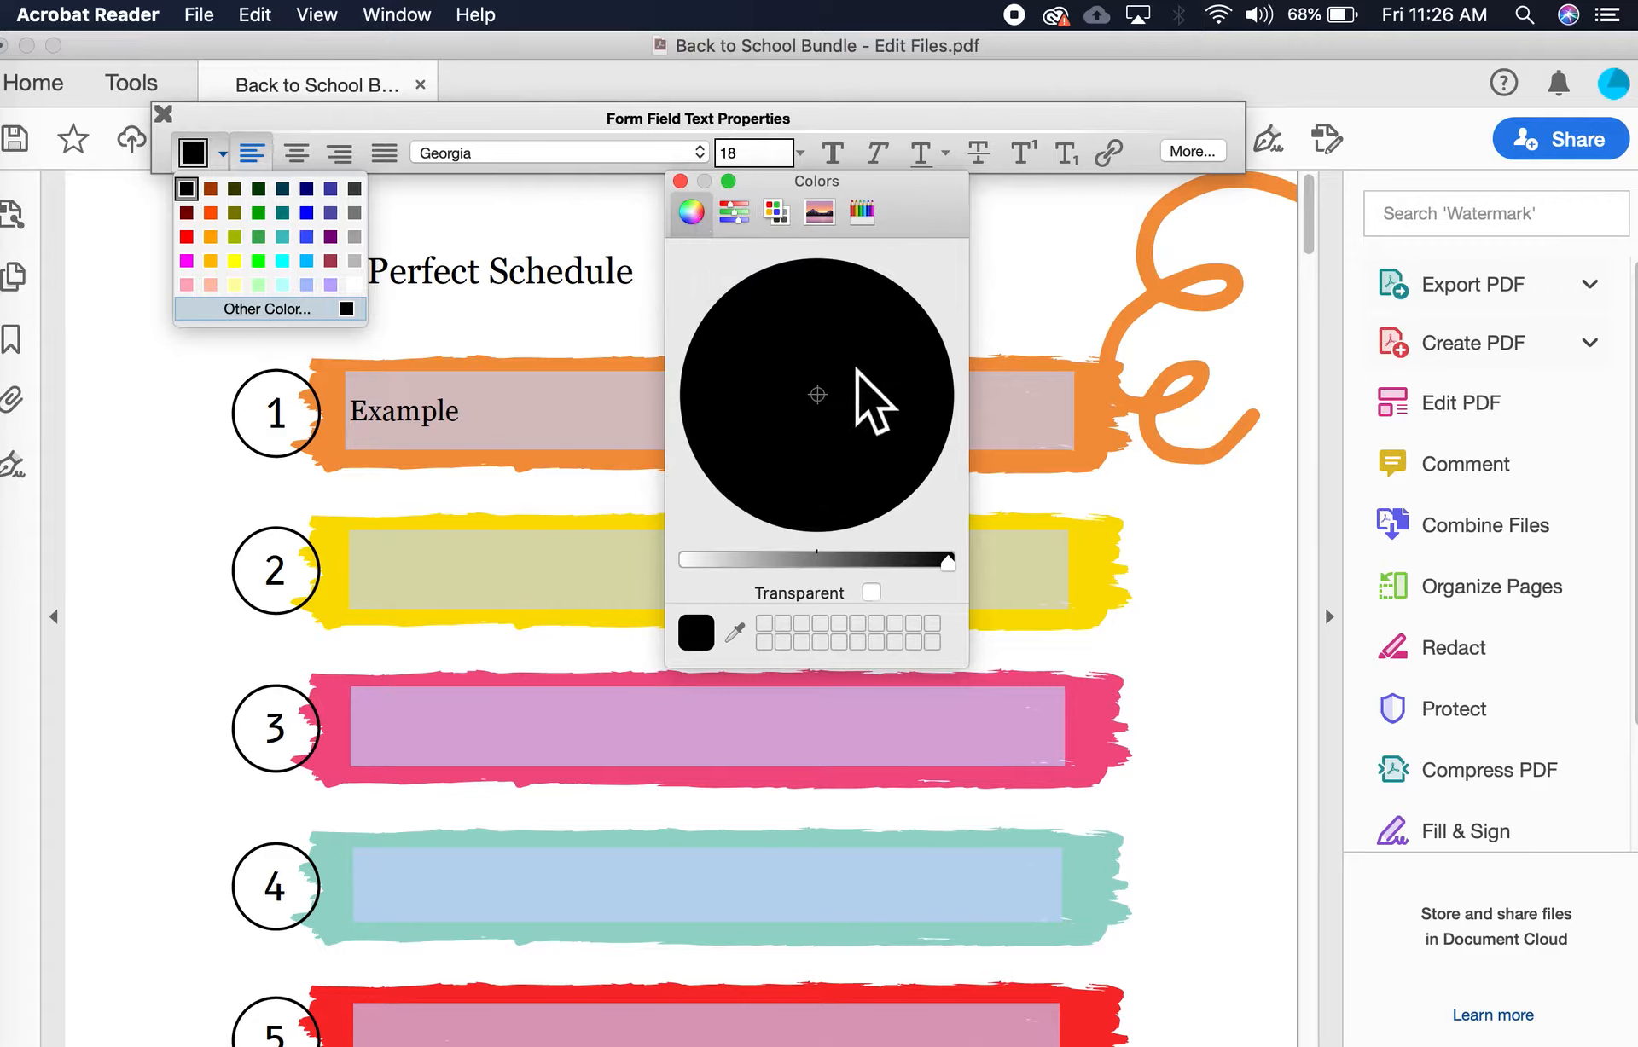
pyautogui.click(876, 222)
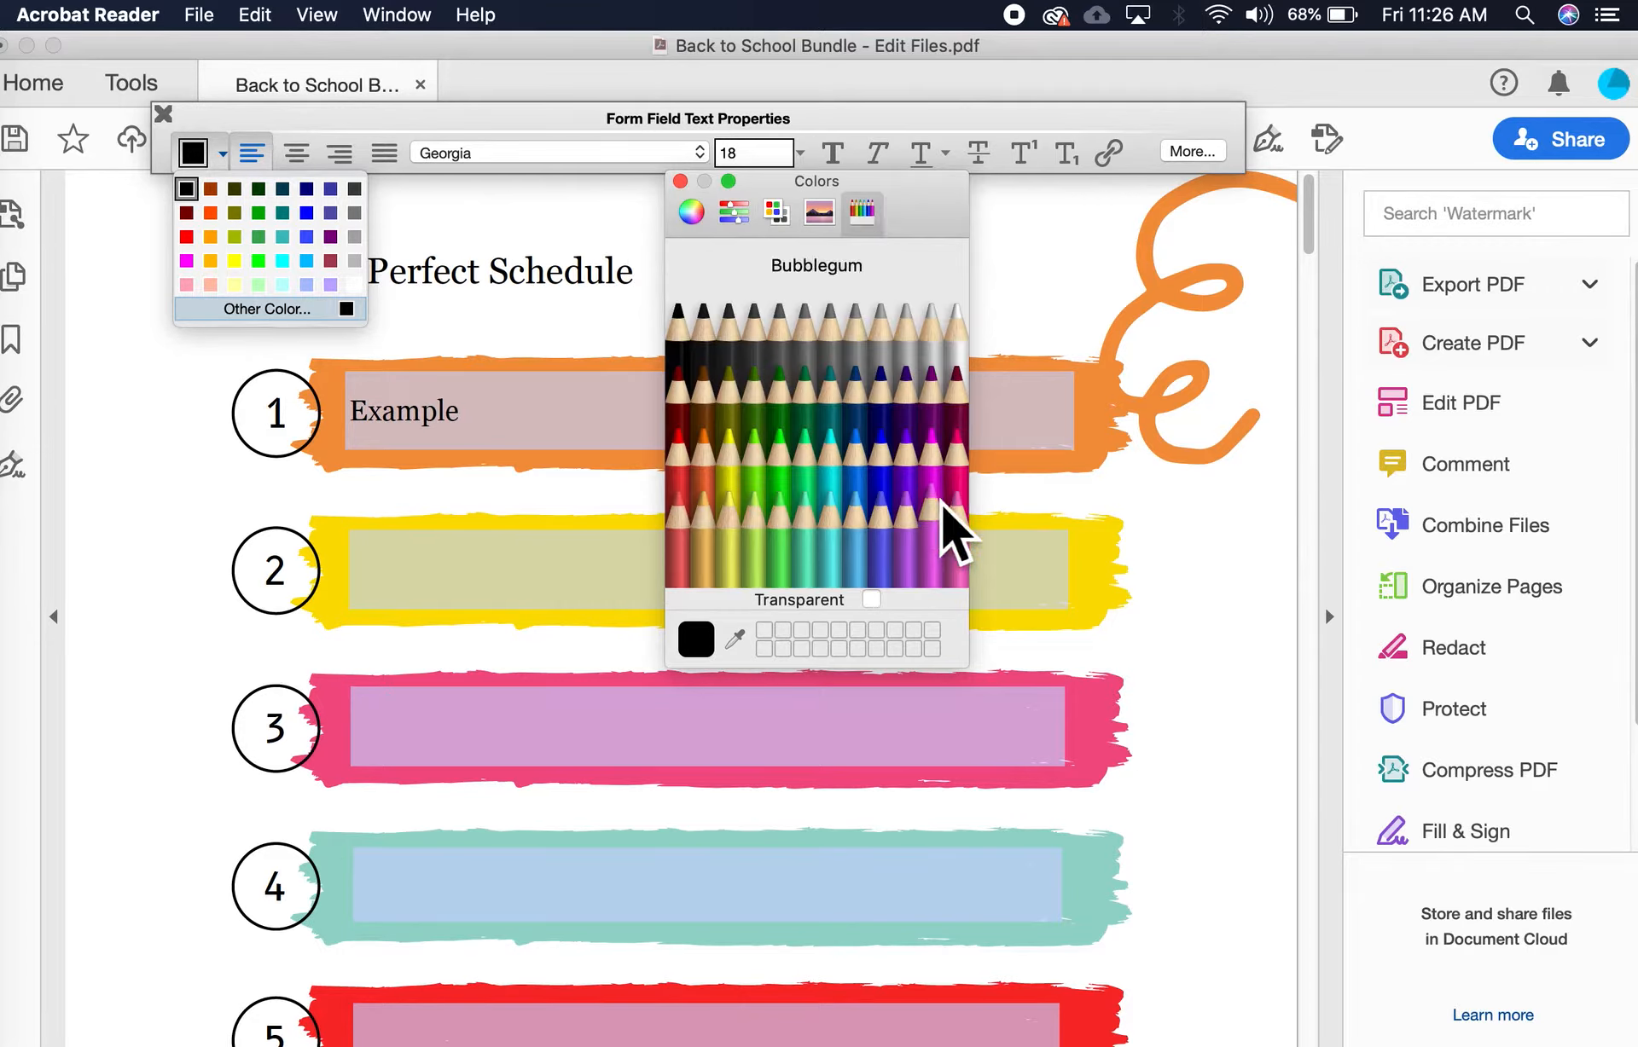
pyautogui.click(965, 474)
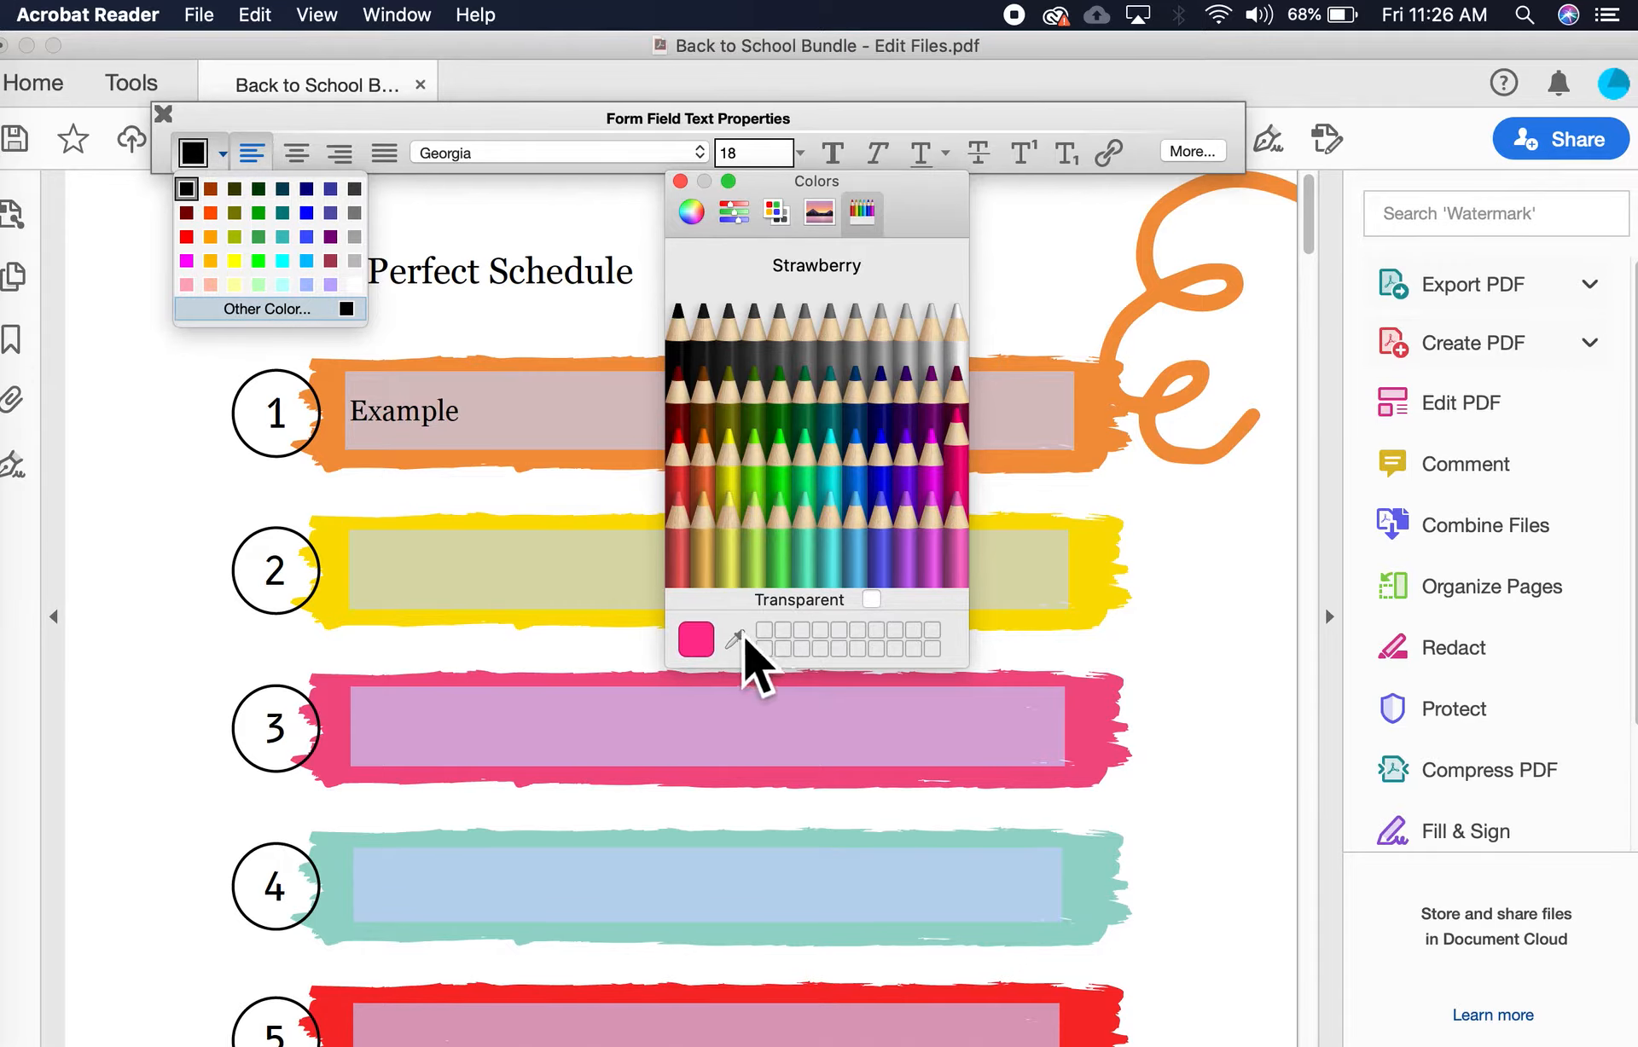
pyautogui.click(680, 181)
# Insert "MY" in the new pink text colour at the beginning of the title field.
pyautogui.click(560, 303)
pyautogui.click(659, 307)
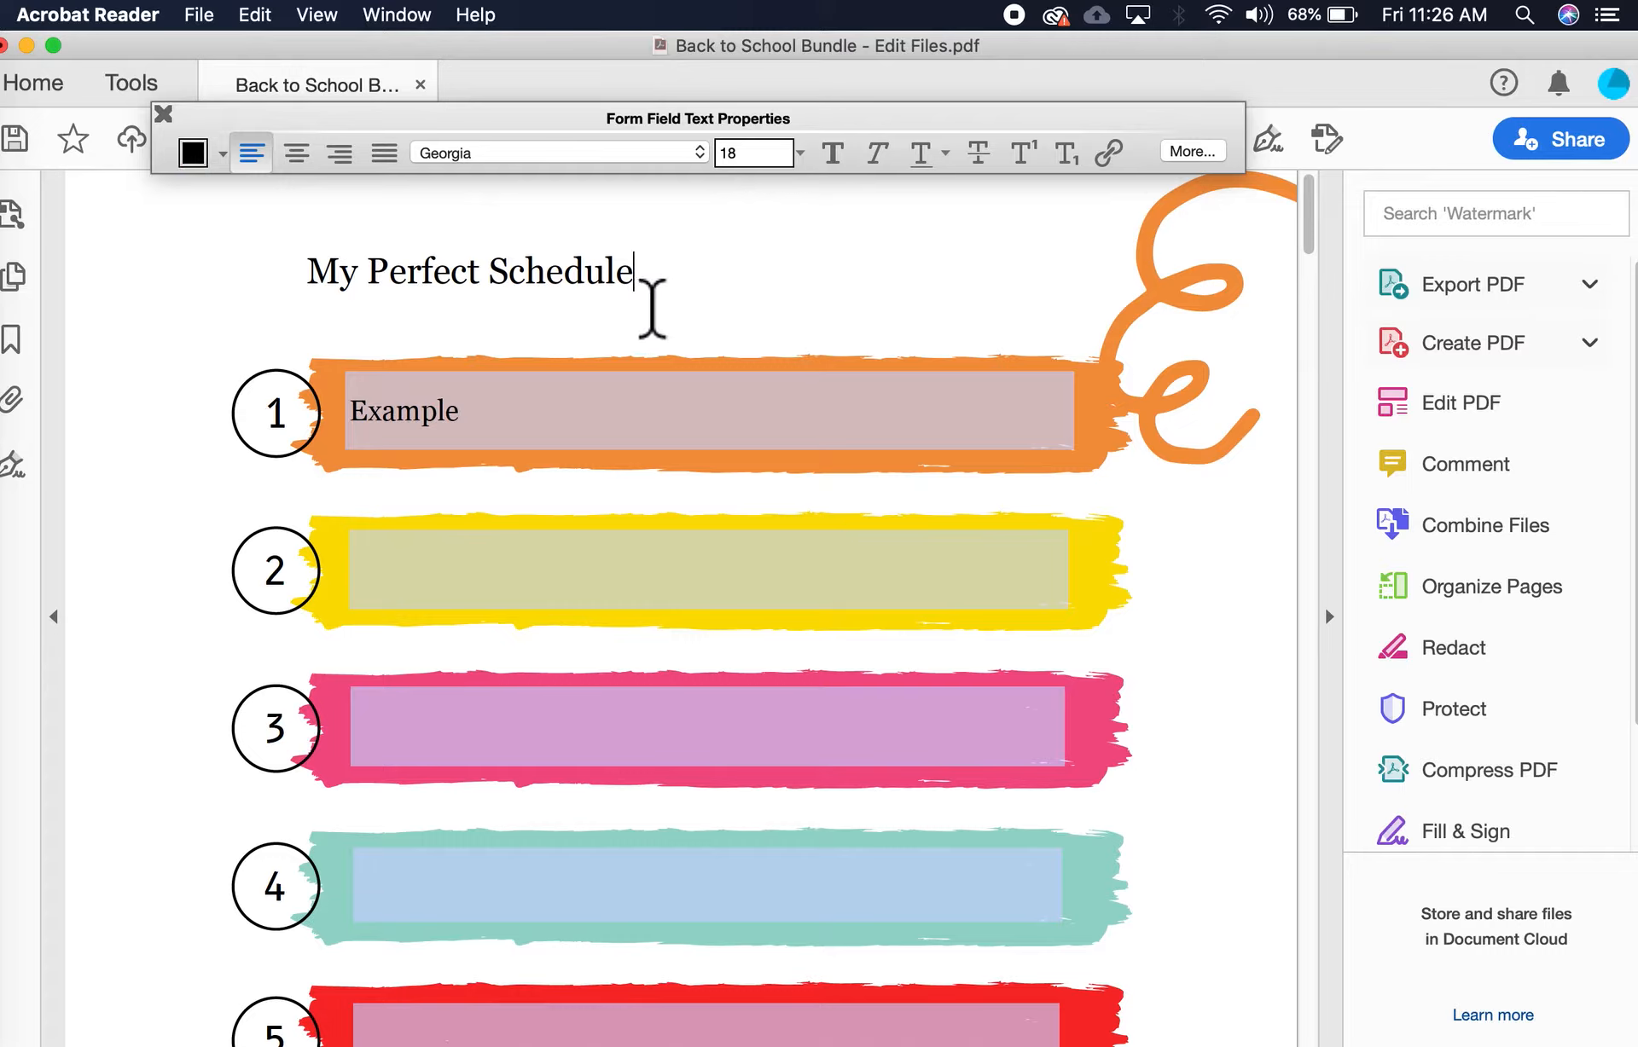
pyautogui.click(659, 301)
pyautogui.moveTo(658, 301); pyautogui.dragTo(347, 293)
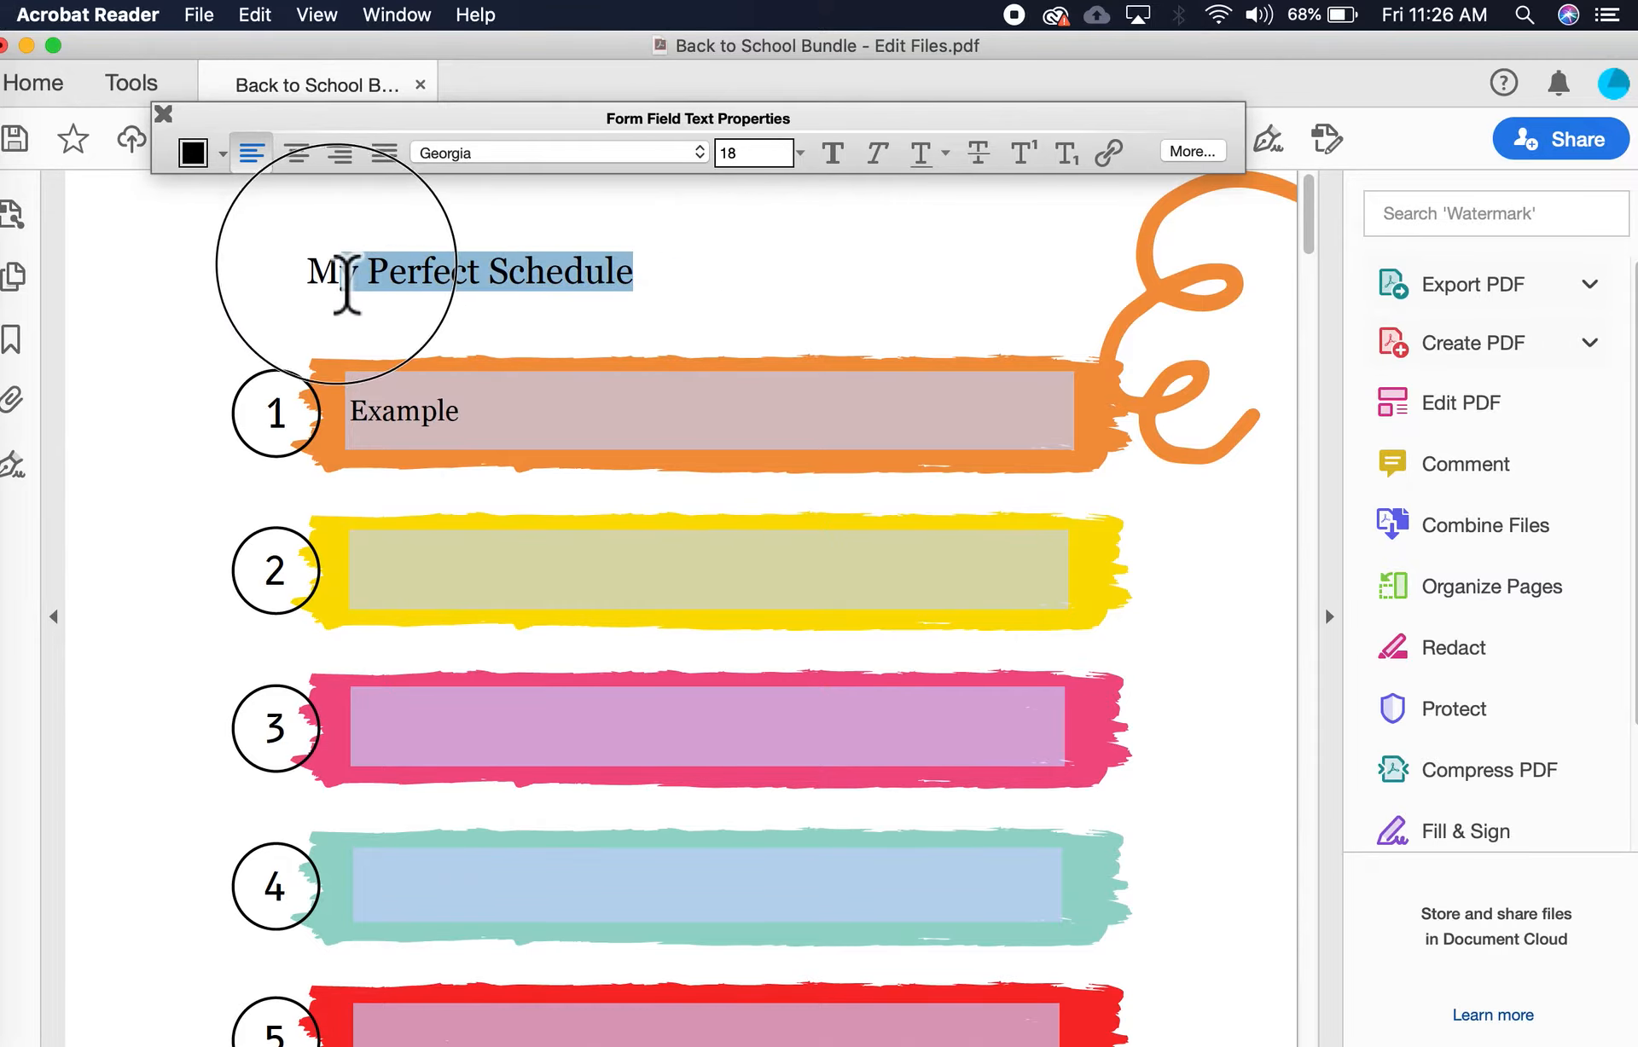
pyautogui.click(347, 285)
pyautogui.click(321, 294)
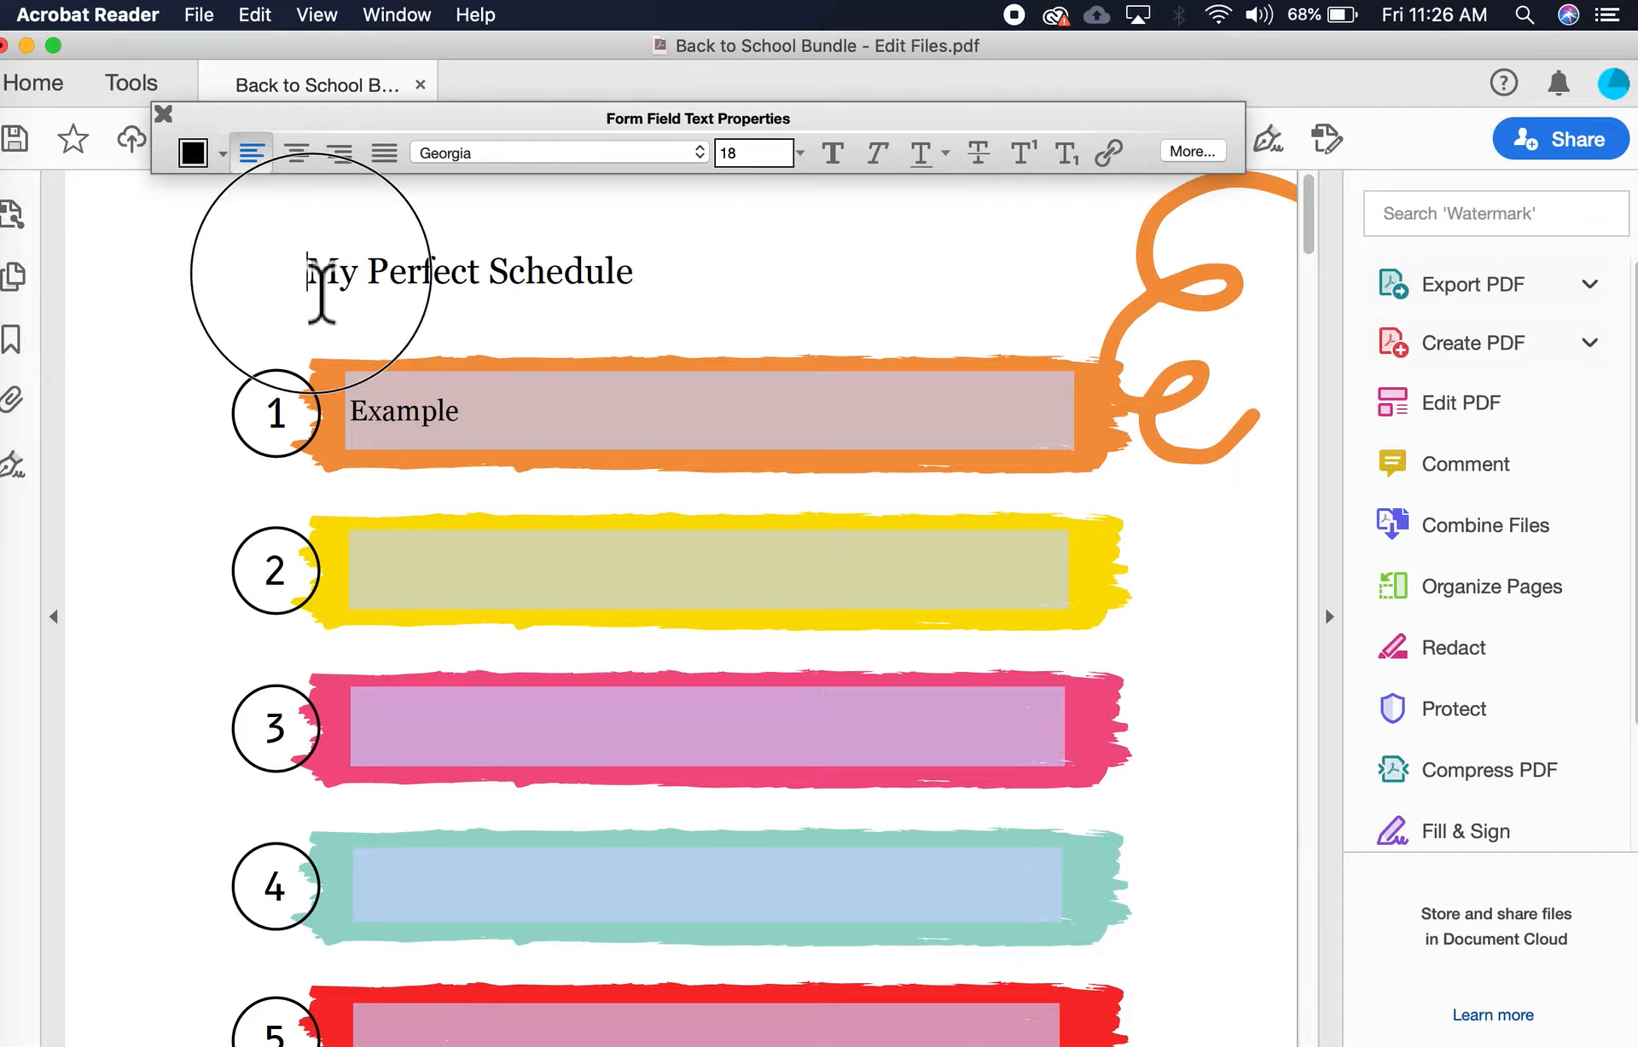
pyautogui.moveTo(321, 294)
pyautogui.mouseDown()
pyautogui.moveTo(369, 299)
pyautogui.moveTo(327, 290)
pyautogui.mouseUp()
pyautogui.write('MY')
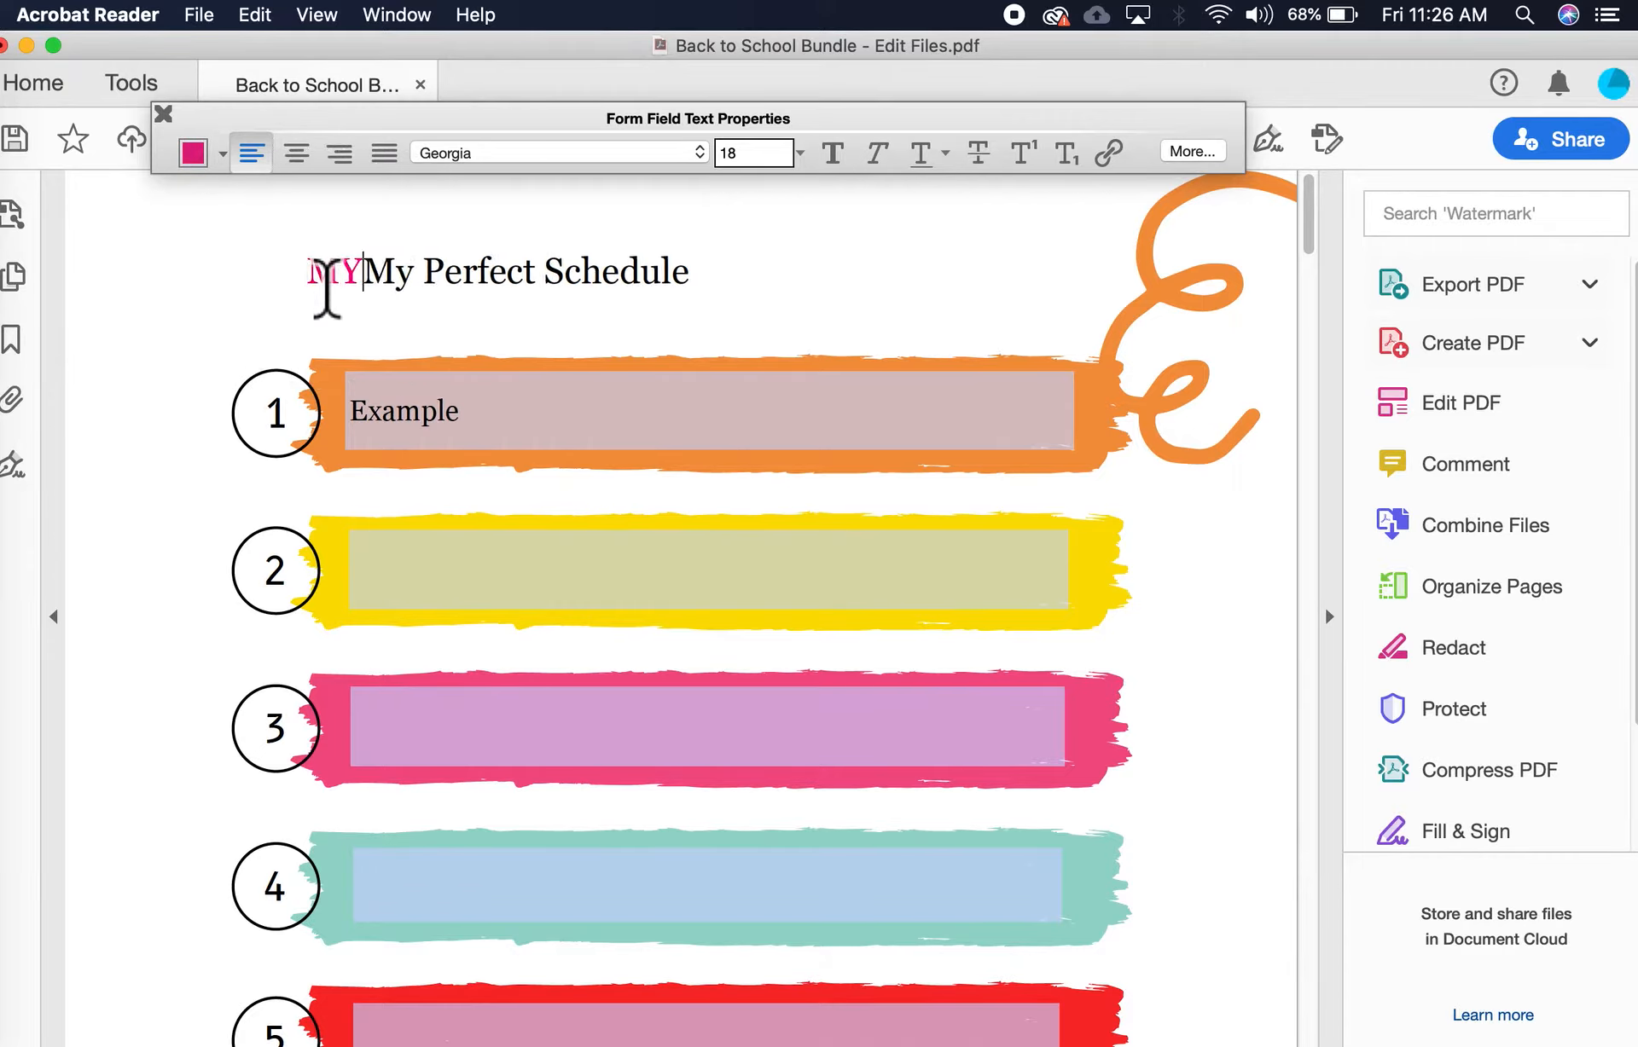
# Remove the extra pink word from the start of the title so it reads "My Perfect Schedule".
pyautogui.press('BackSpace')
pyautogui.write('y')
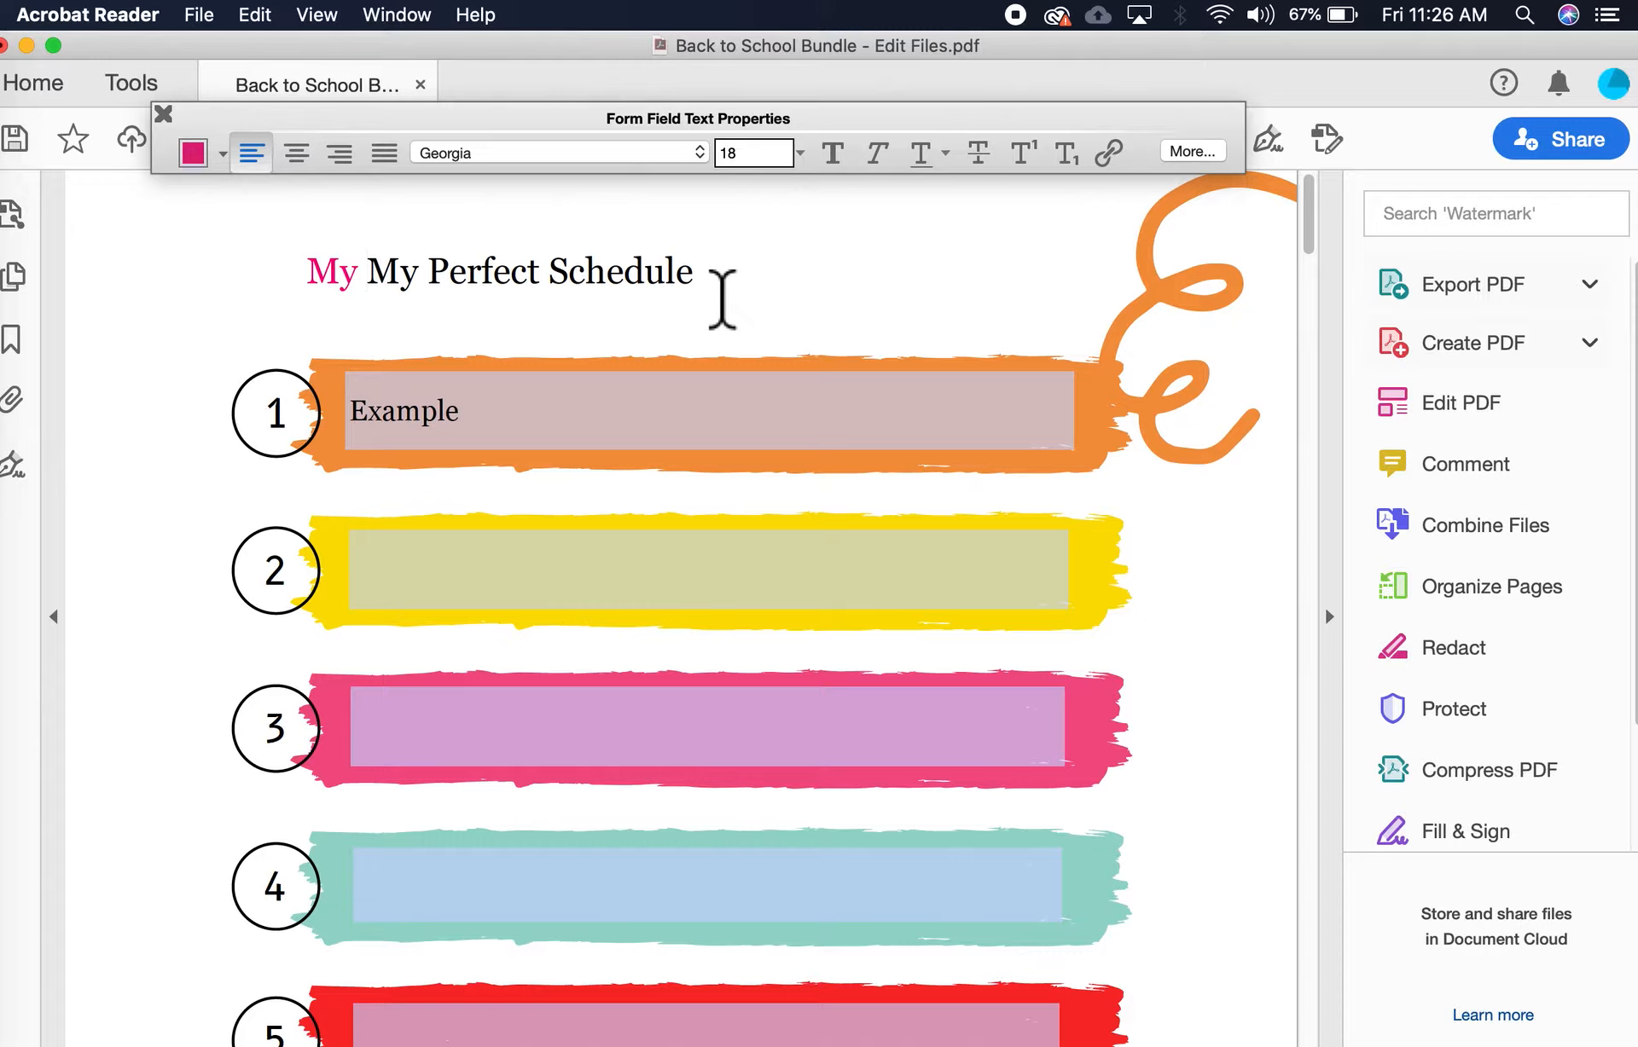
pyautogui.press('BackSpace')
pyautogui.press('BackSpace')
pyautogui.press('BackSpace')
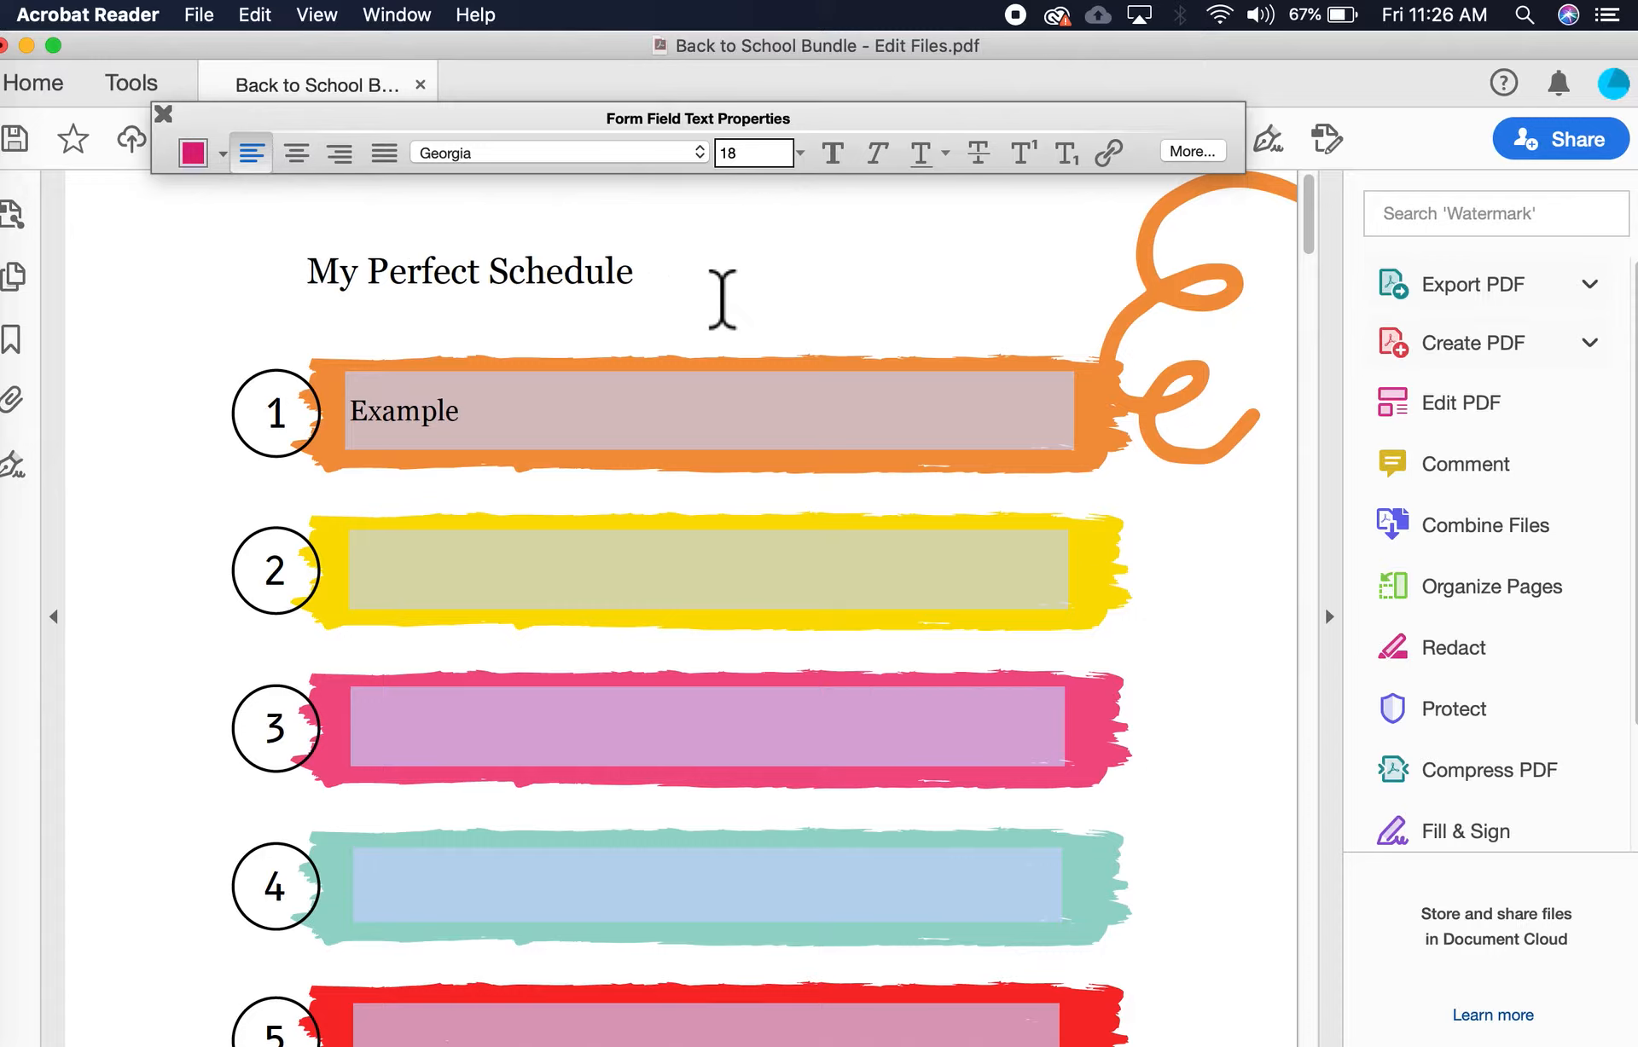
# Colour the whole "My Perfect Schedule" title magenta and centre it in its field.
pyautogui.moveTo(685, 303); pyautogui.dragTo(303, 286)
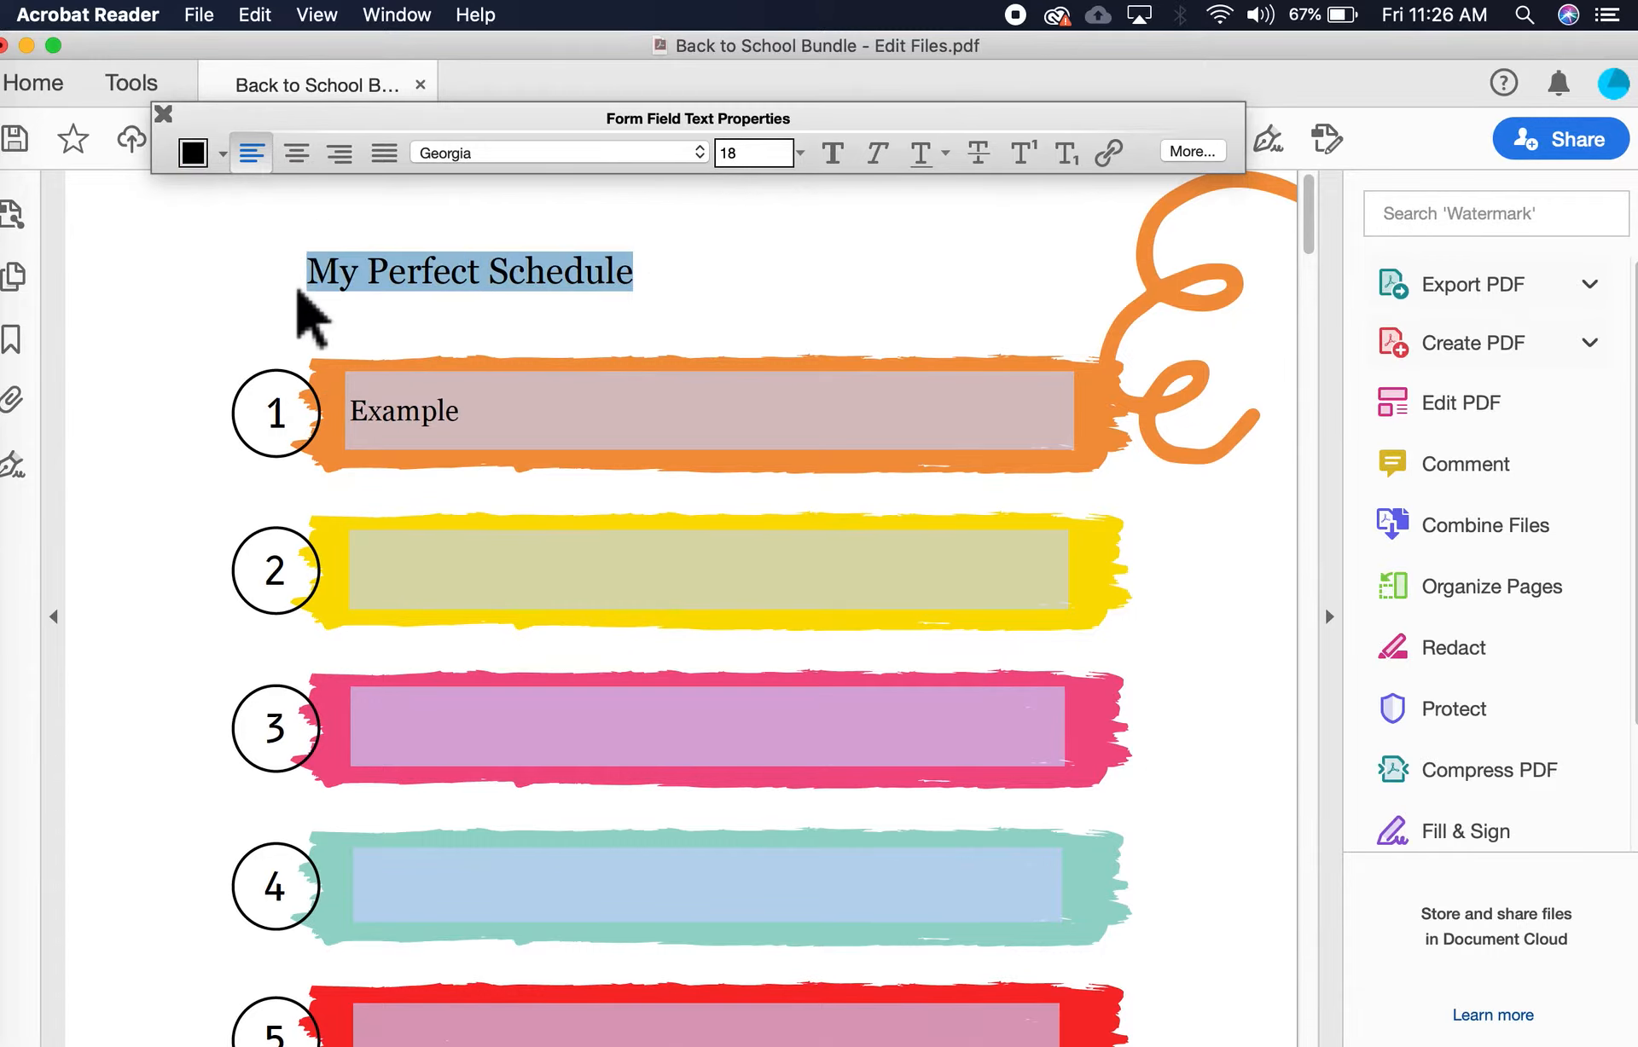
pyautogui.click(218, 158)
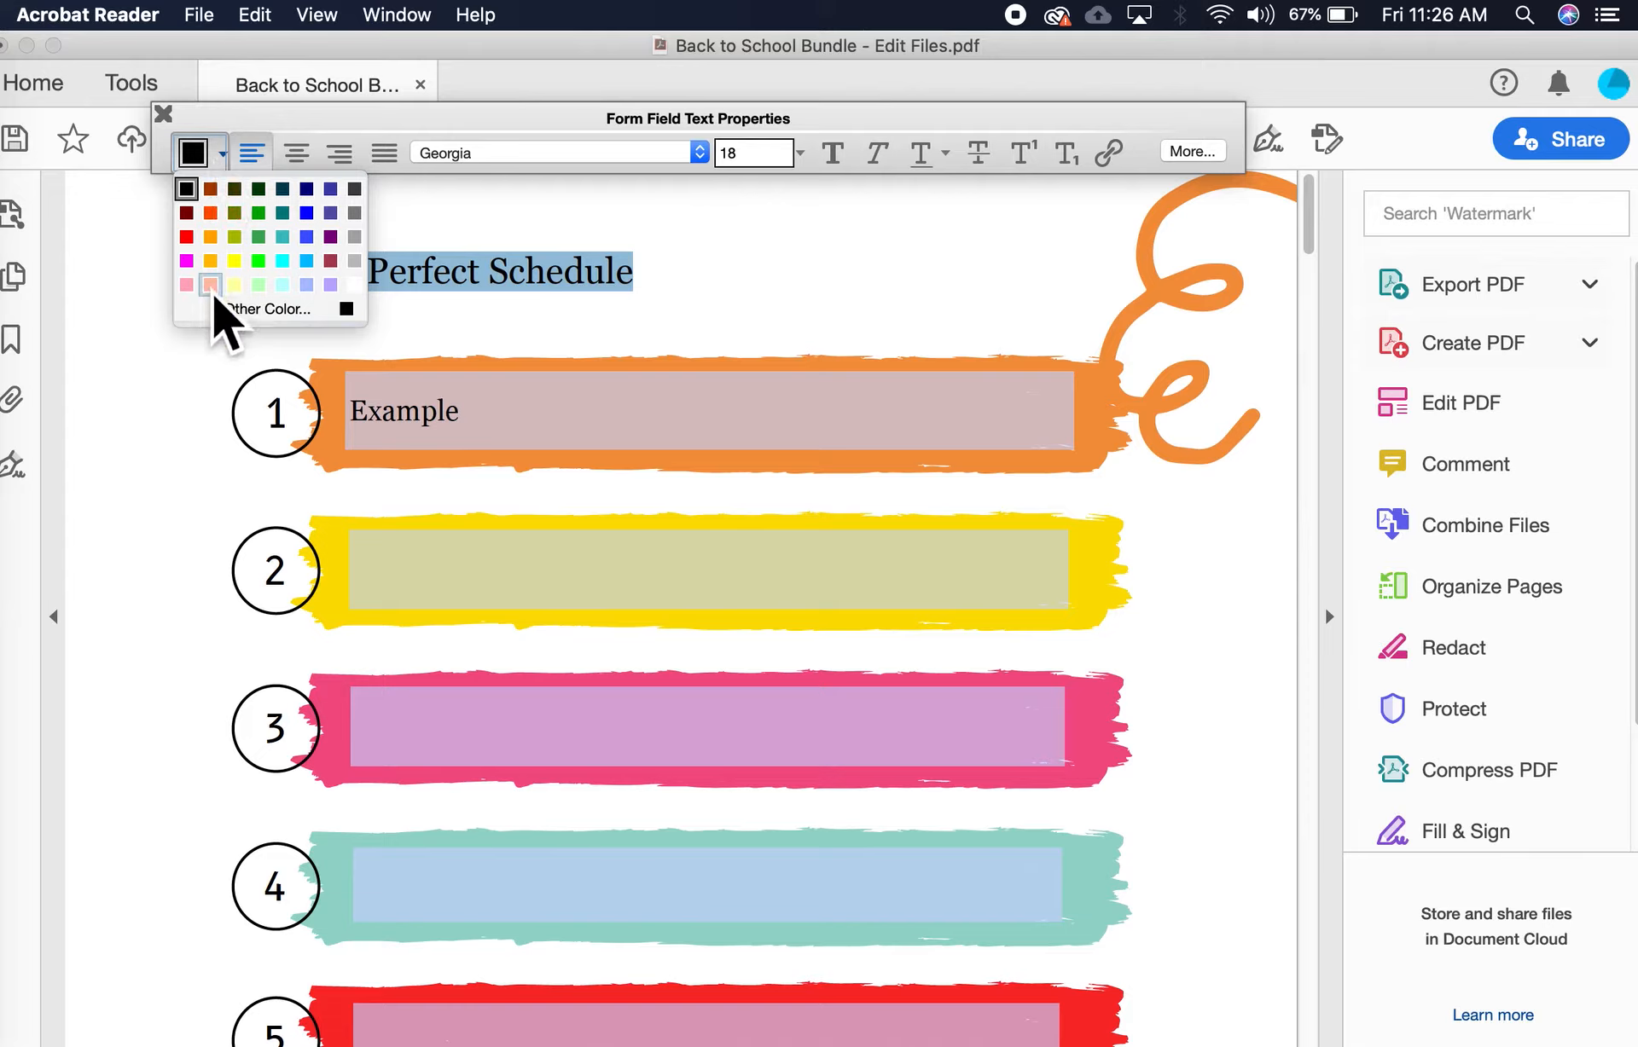
pyautogui.click(189, 263)
pyautogui.click(622, 299)
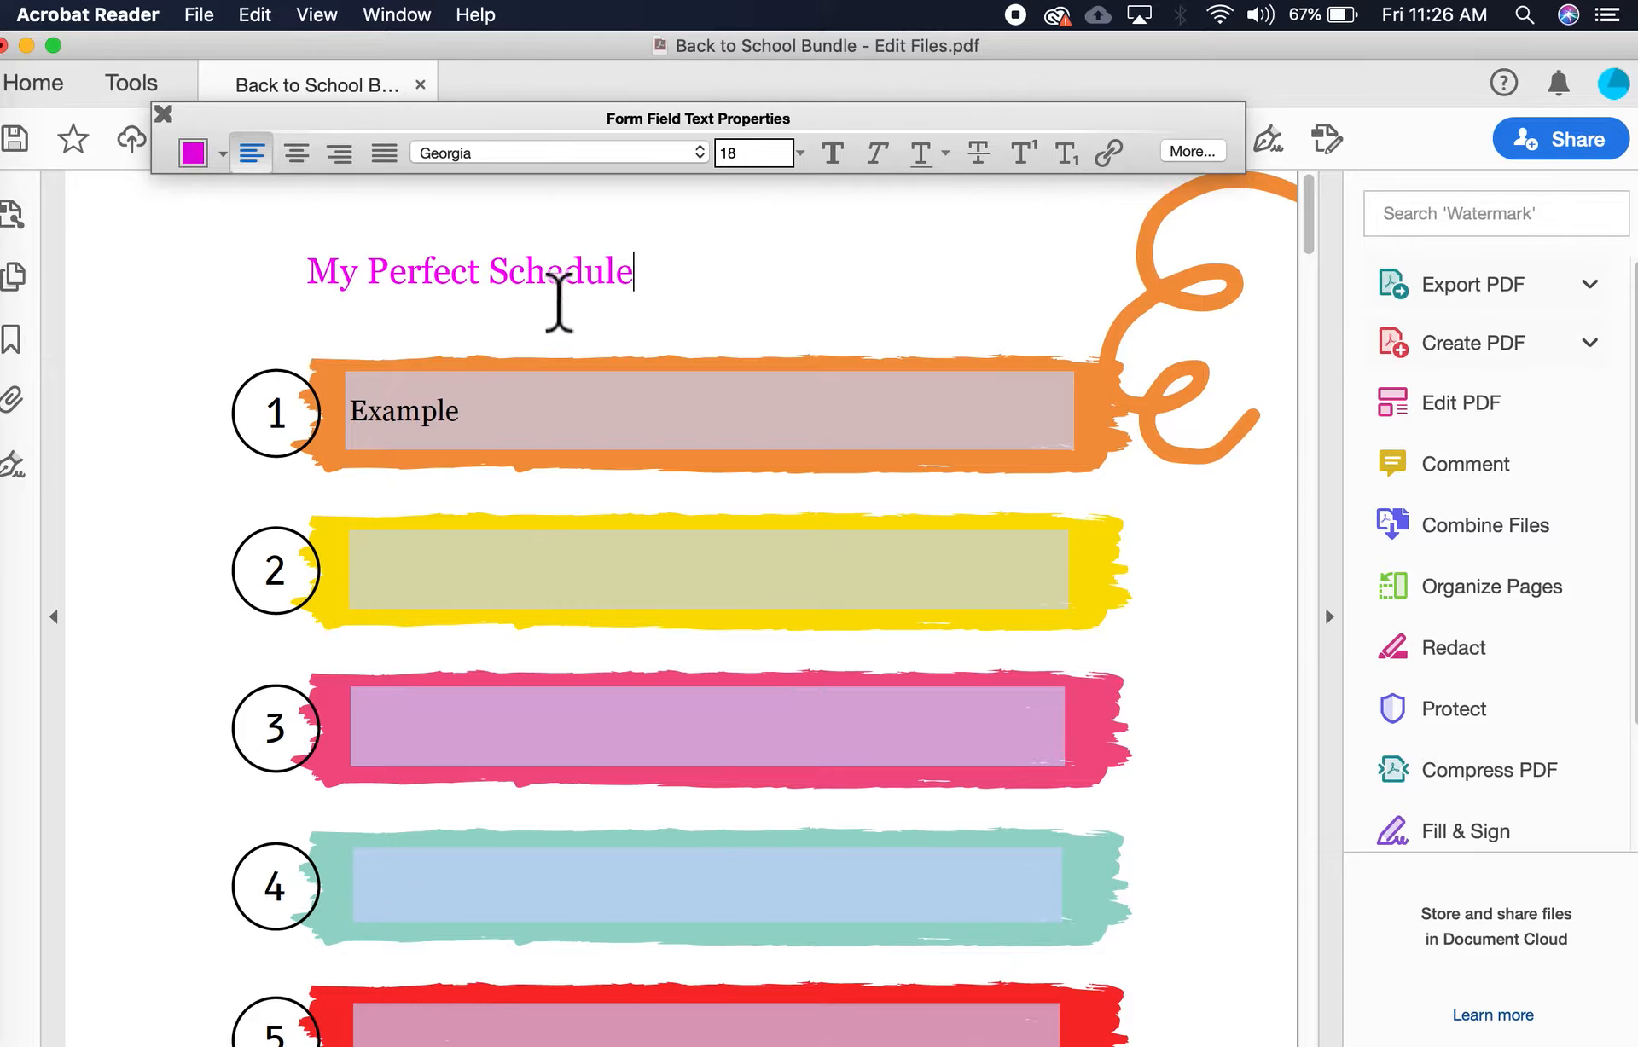
pyautogui.click(320, 298)
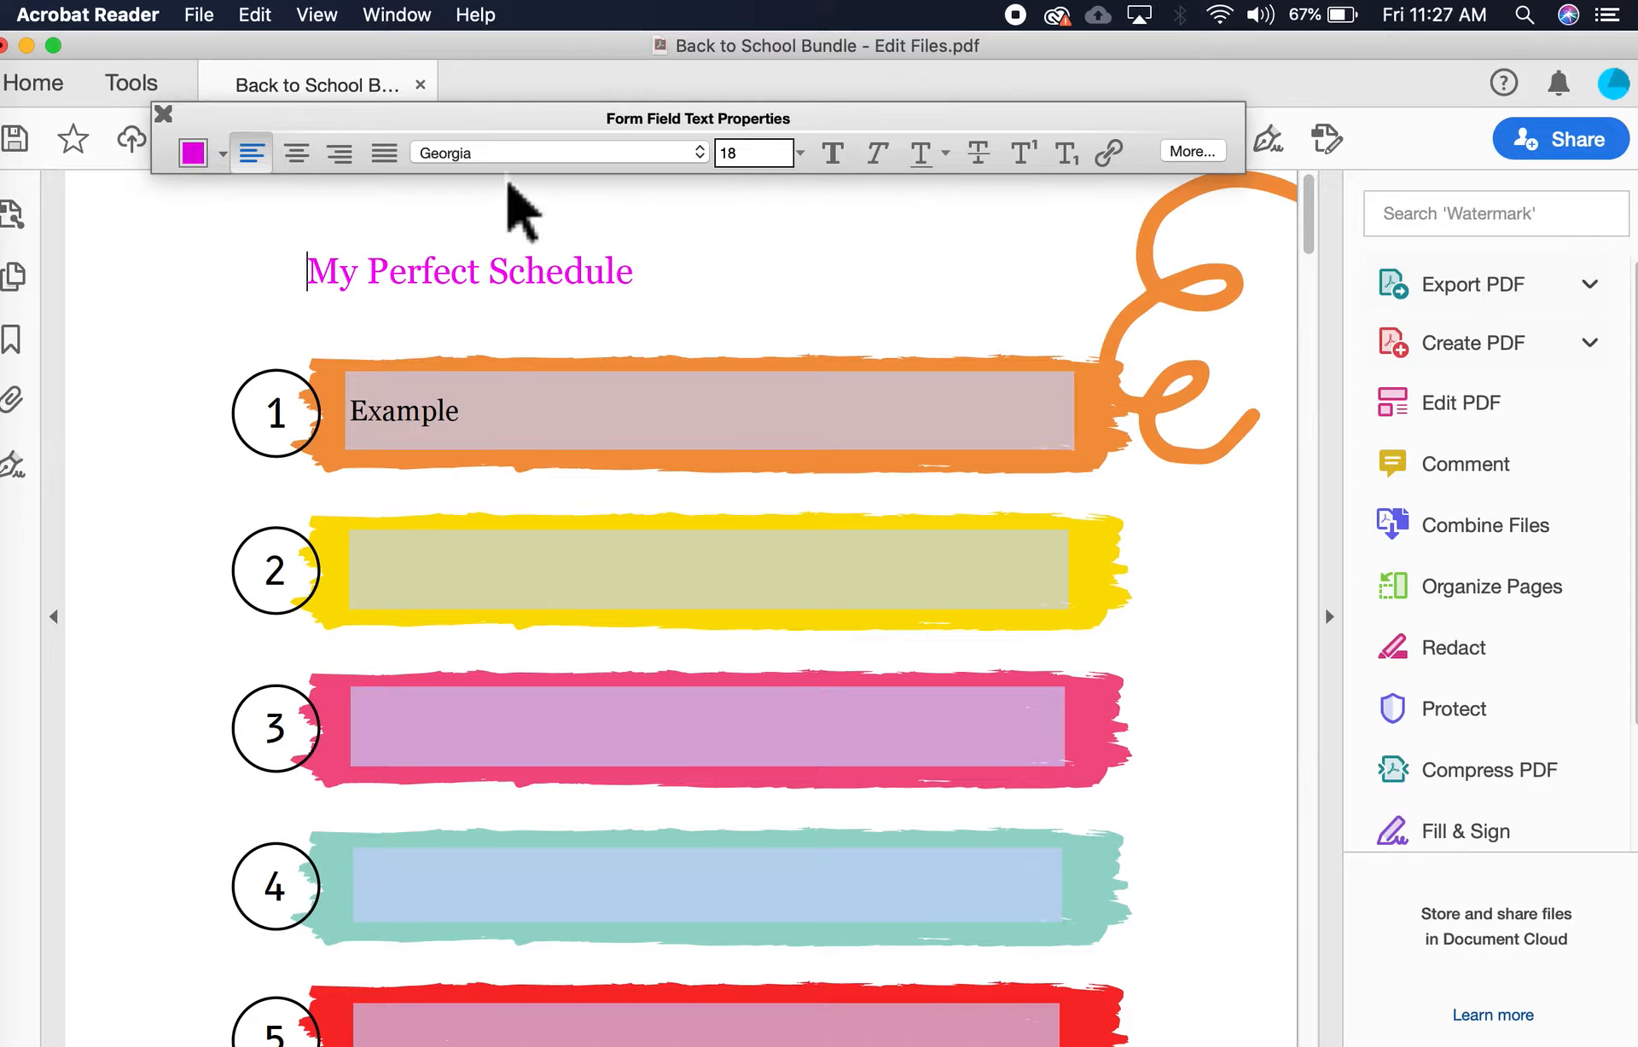
pyautogui.click(298, 164)
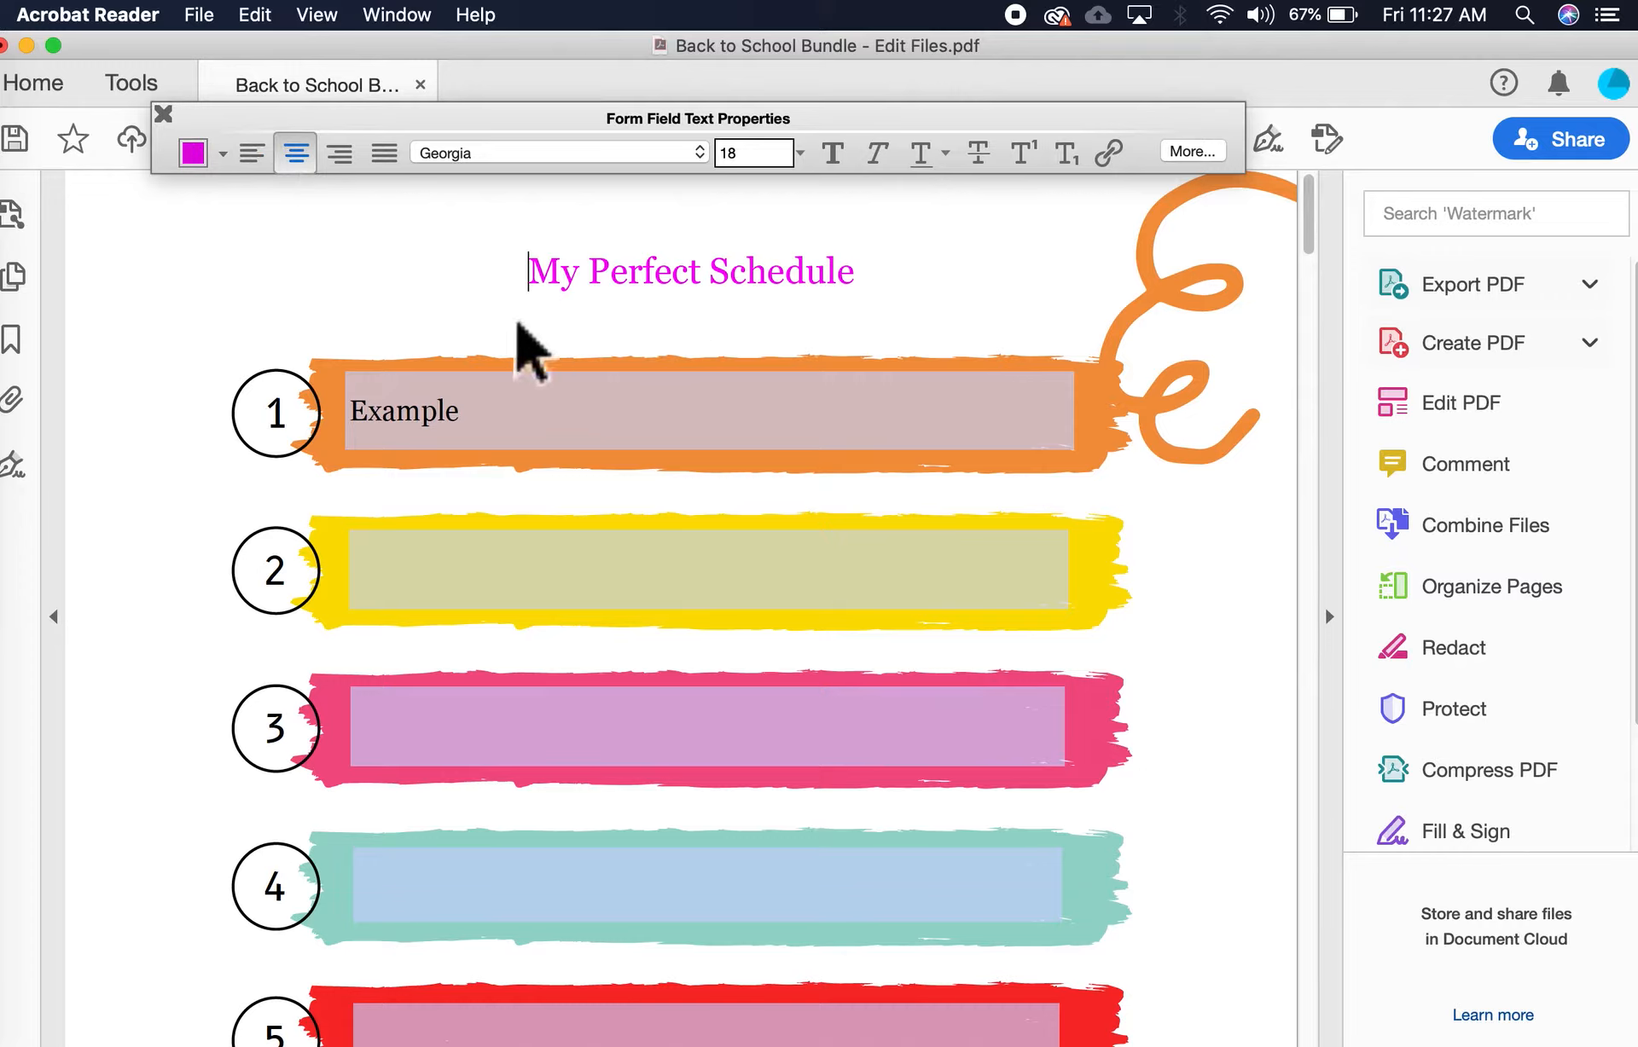
# Try the Noteworthy font in the title field with the test text "jhjhj", and delete that text.
pyautogui.click(700, 155)
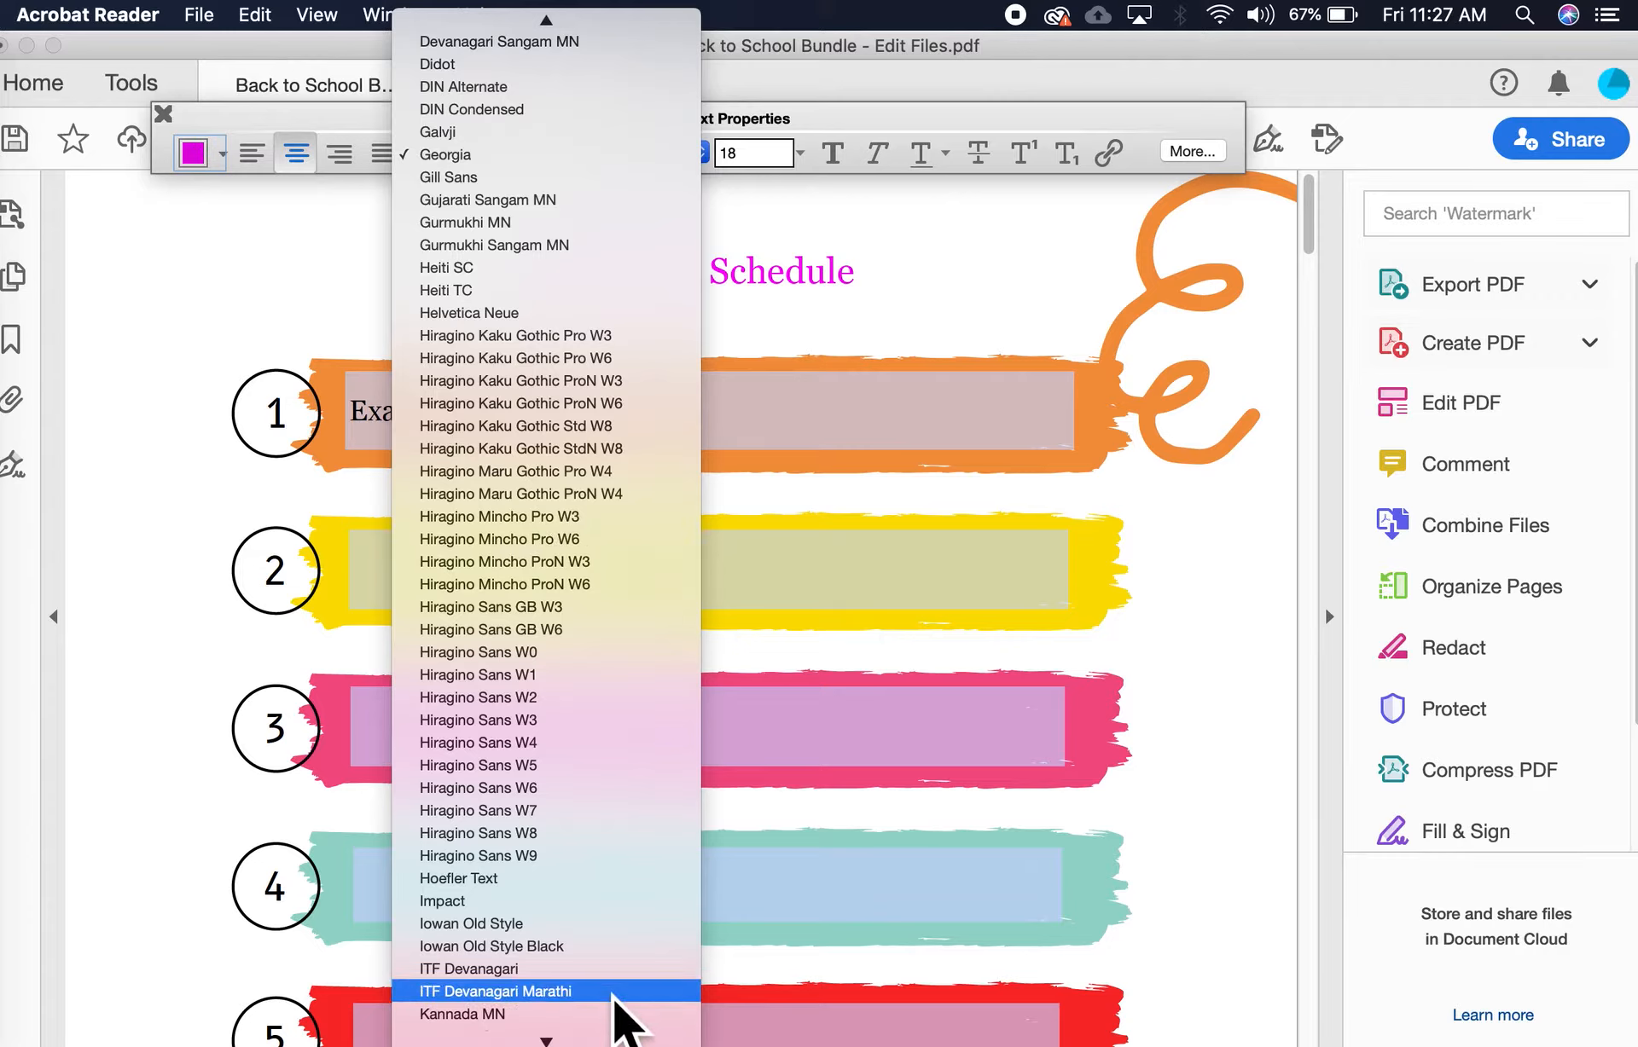
pyautogui.moveTo(614, 1043)
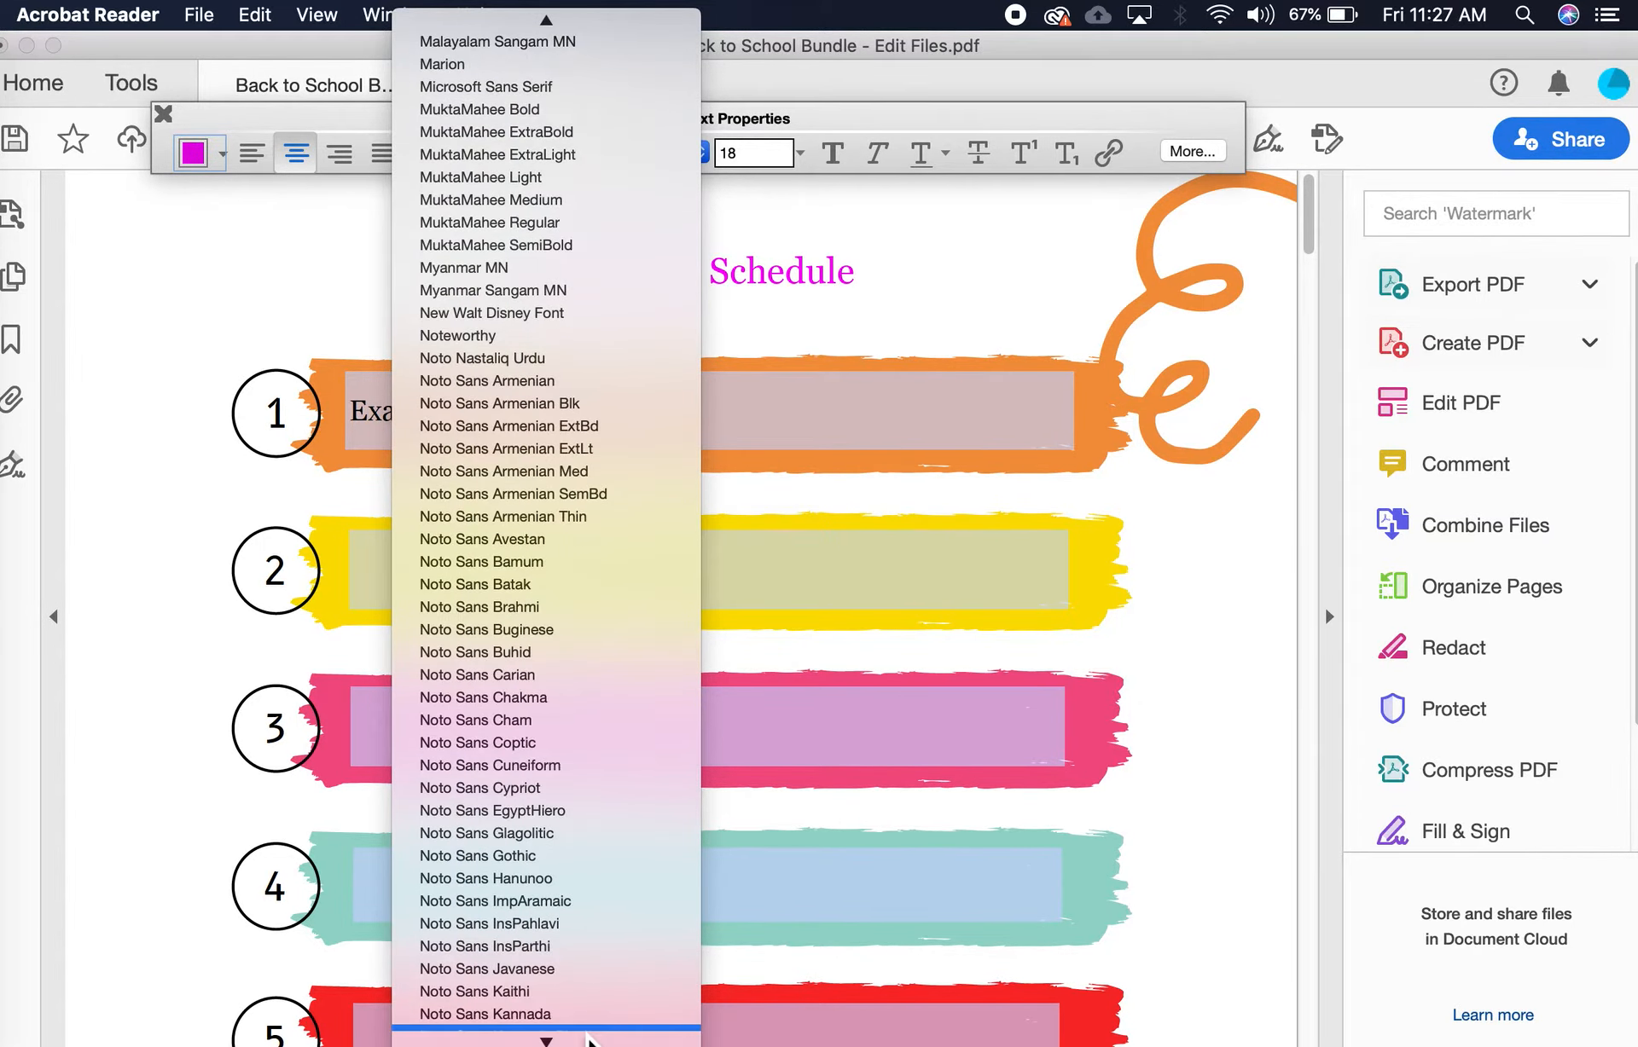
pyautogui.click(534, 341)
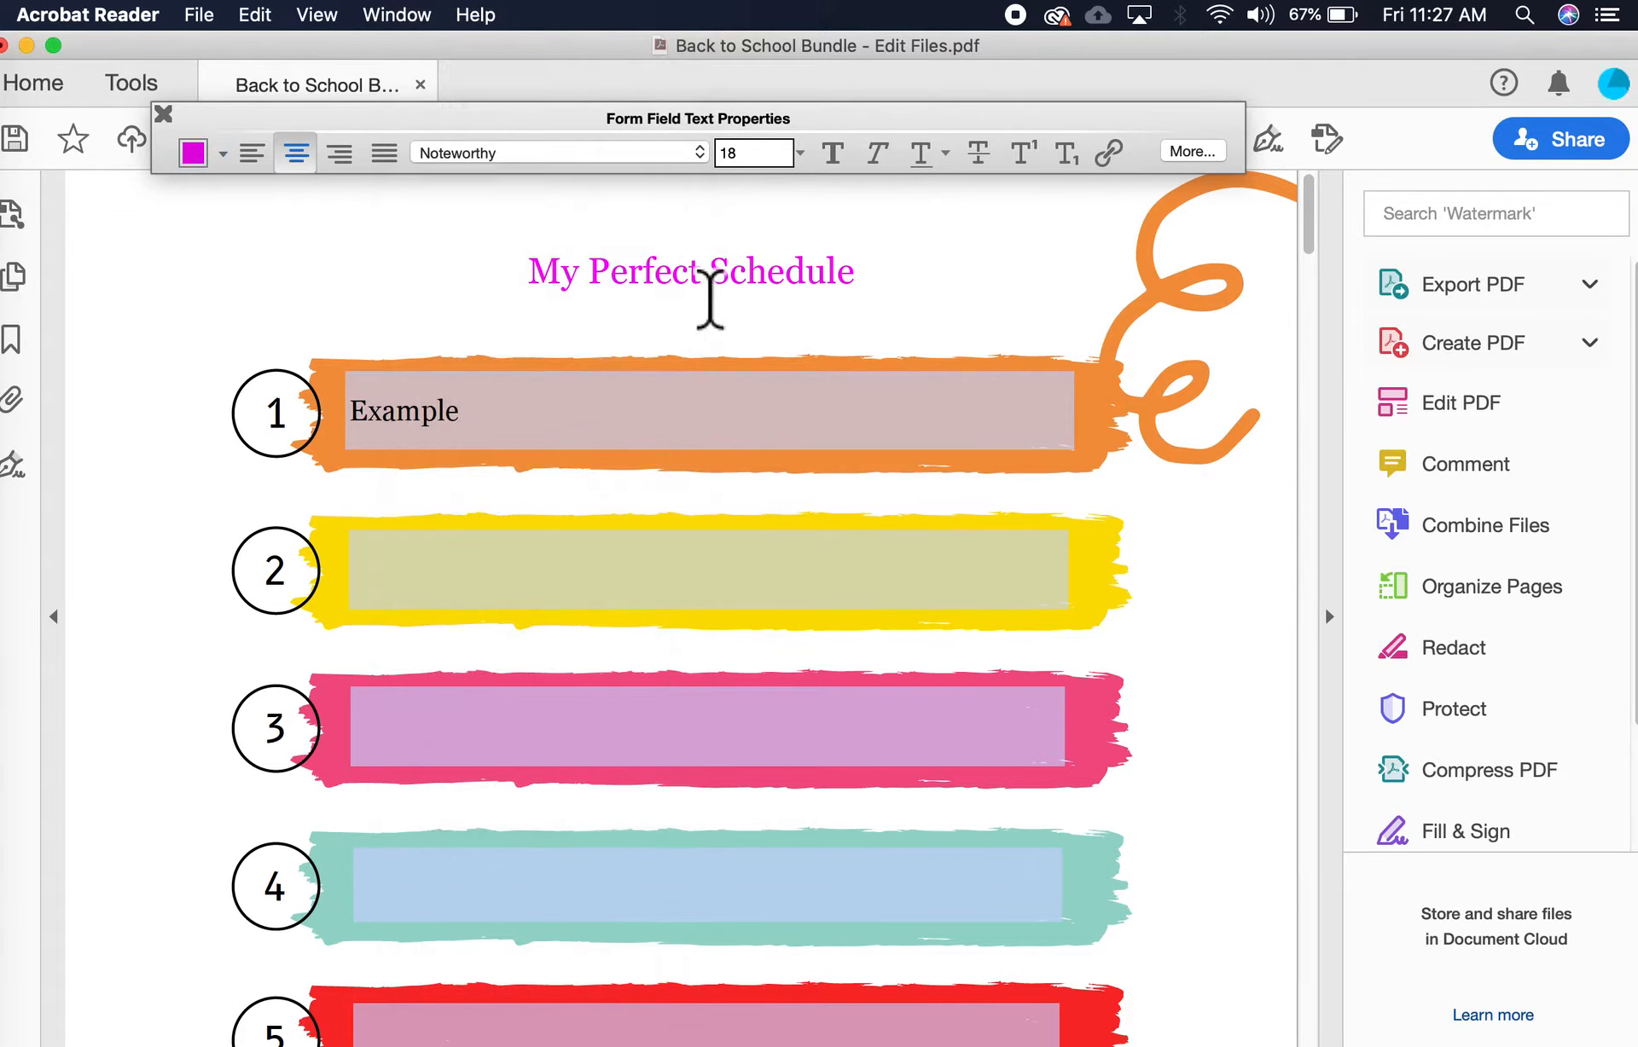
pyautogui.write('jhjhj')
pyautogui.press('BackSpace')
pyautogui.press('BackSpace')
pyautogui.press('BackSpace')
pyautogui.press('BackSpace')
pyautogui.press('BackSpace')
pyautogui.moveTo(860, 274); pyautogui.dragTo(523, 281)
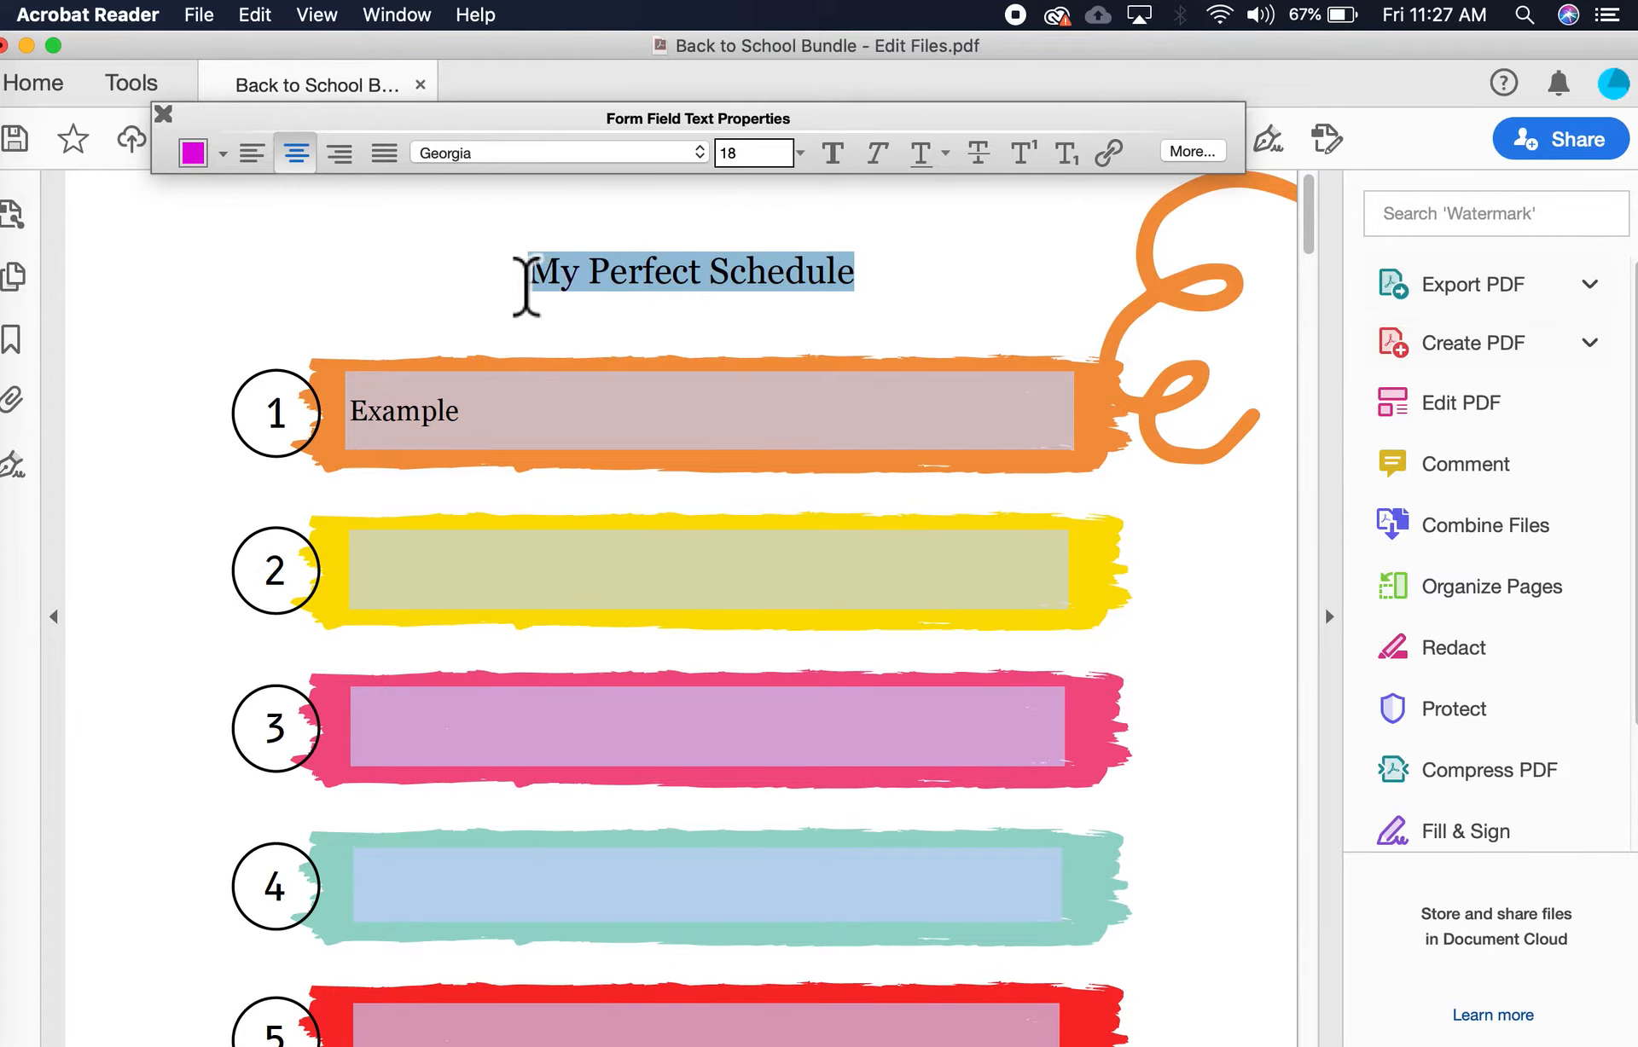
pyautogui.click(699, 153)
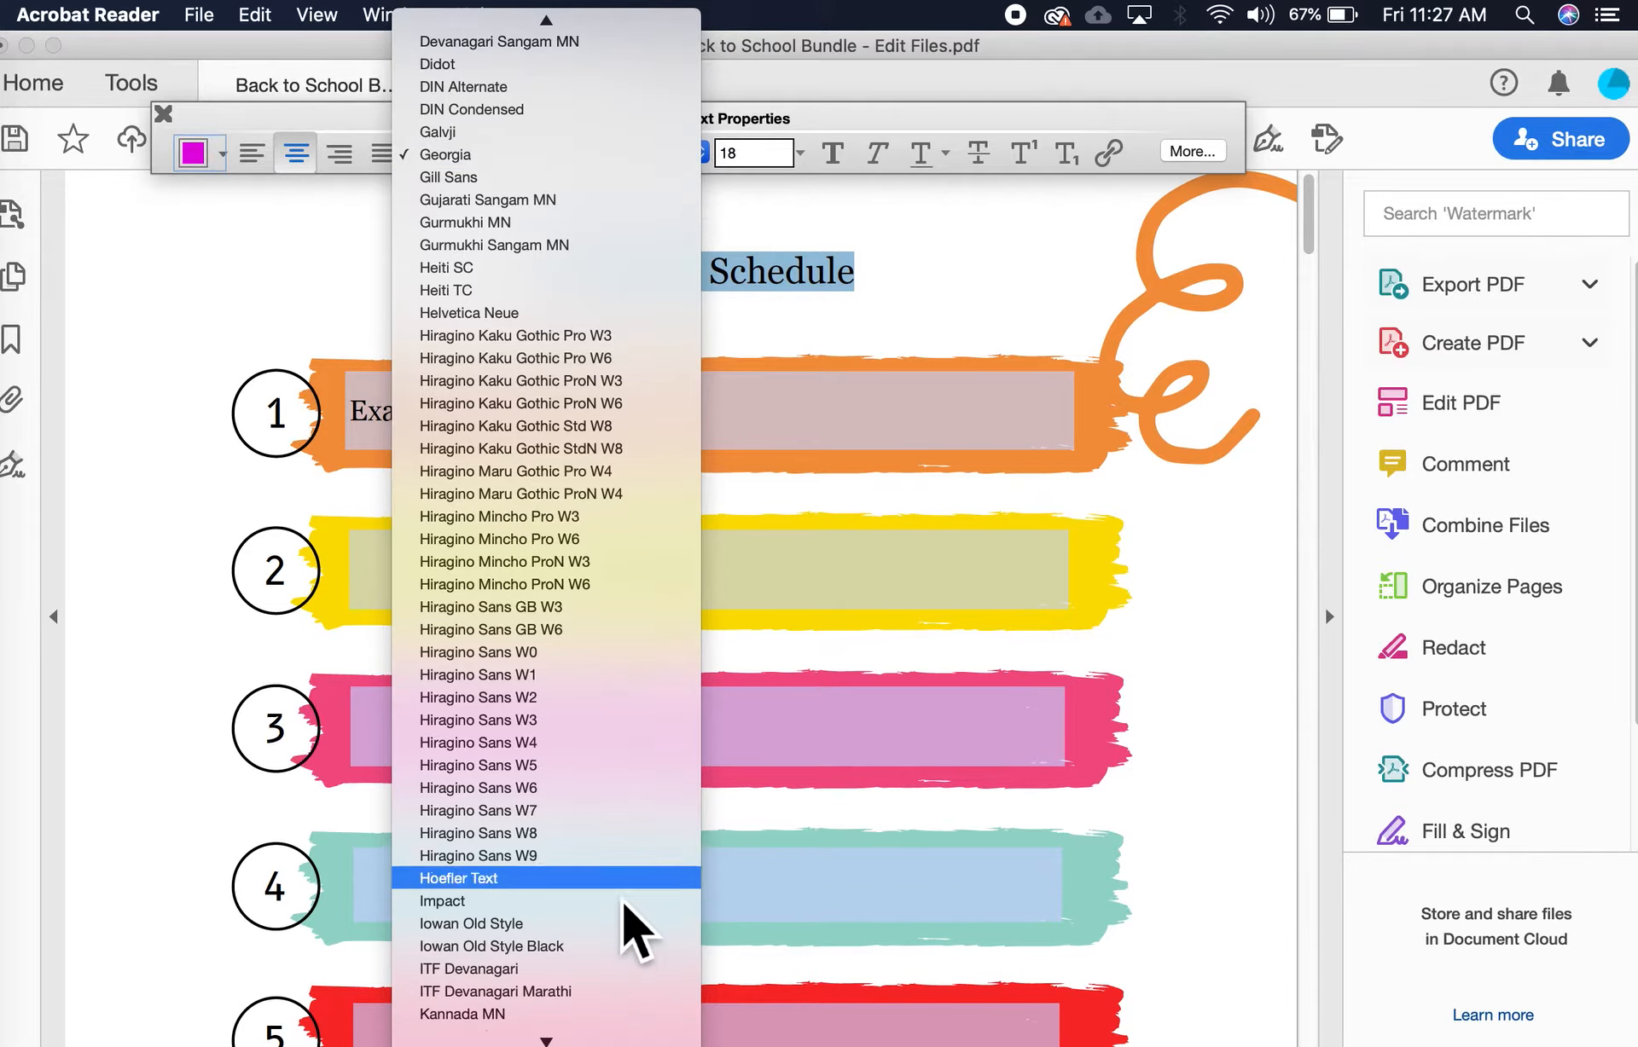
pyautogui.scroll(-5, 629, 925)
pyautogui.click(809, 322)
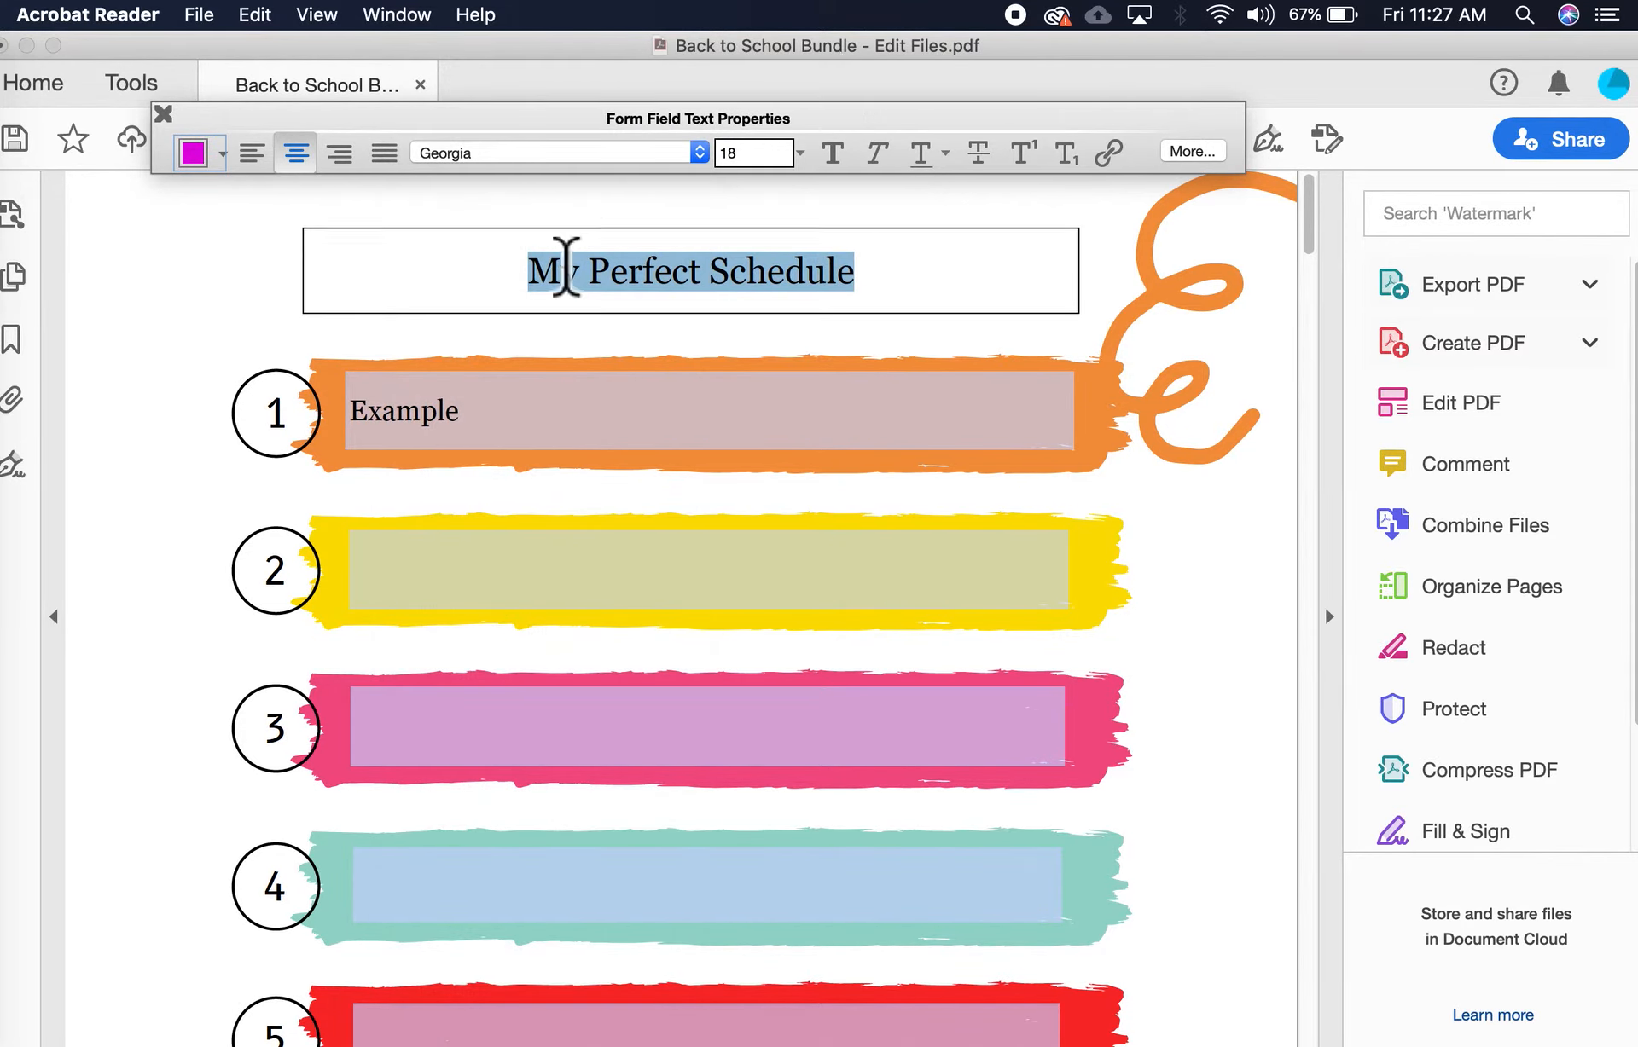
# Clear the title field and enter "Weekly Schedule" as the new title.
pyautogui.click(591, 292)
pyautogui.write('My')
pyautogui.moveTo(639, 298); pyautogui.dragTo(862, 309)
pyautogui.press('BackSpace')
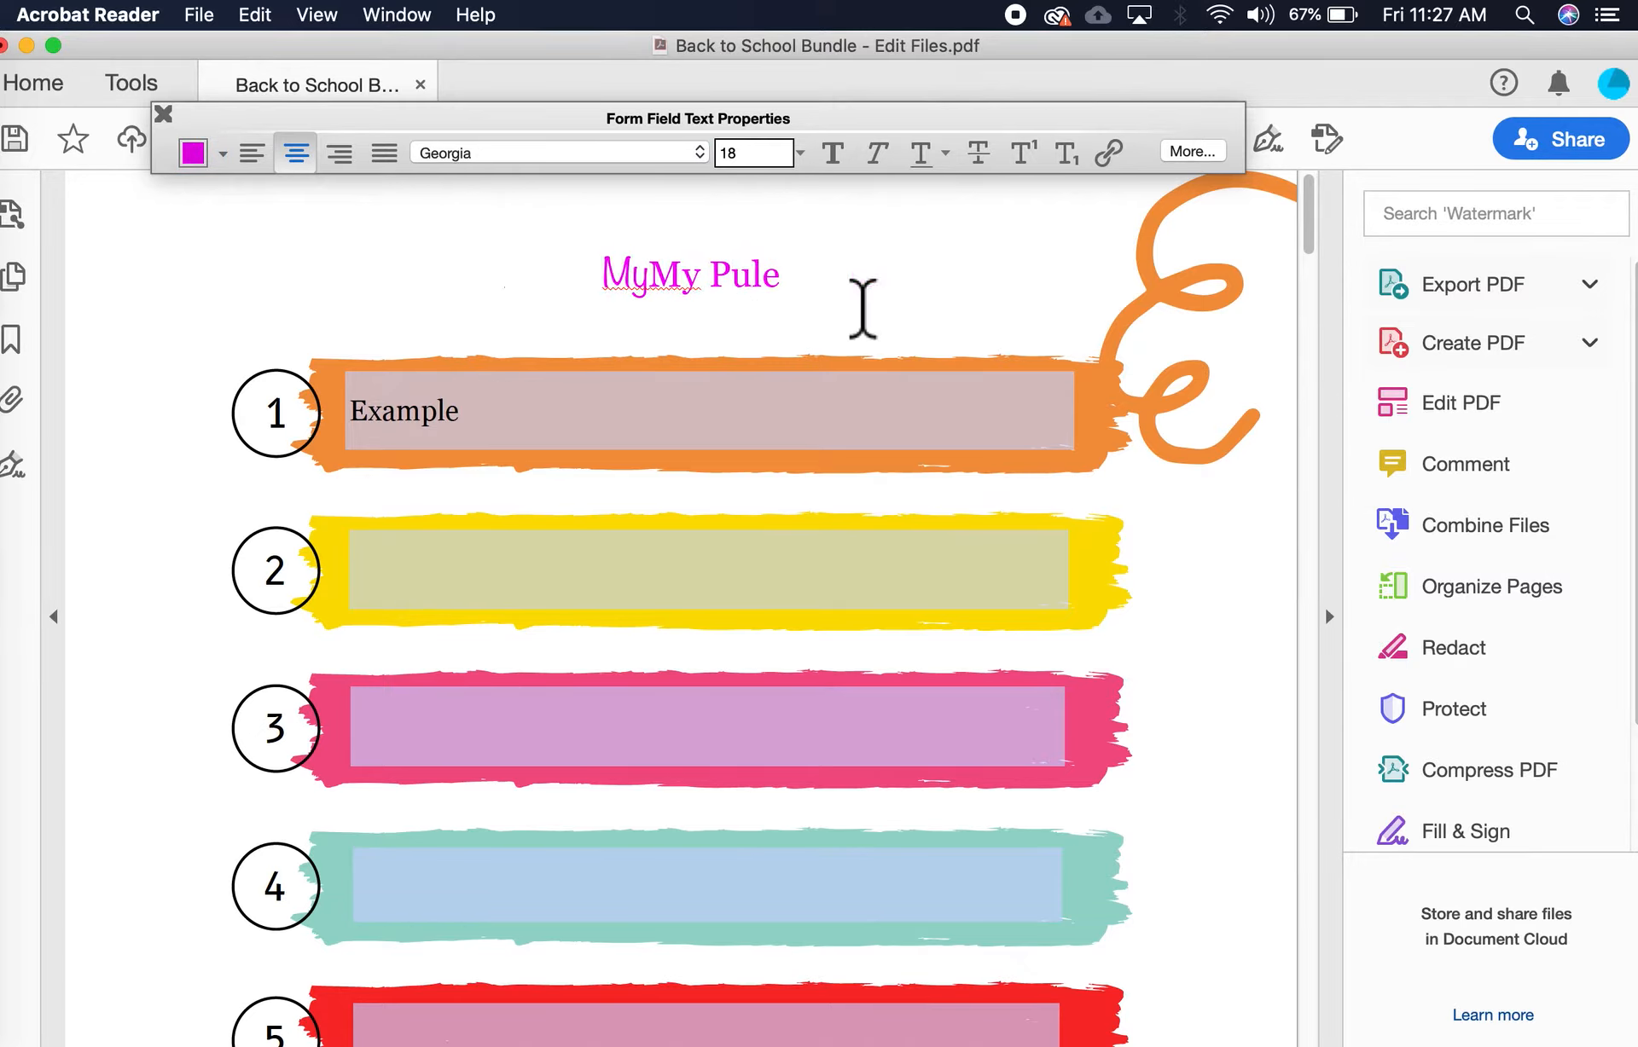
pyautogui.press('BackSpace')
pyautogui.press('BackSpace')
pyautogui.press('BackSpace')
pyautogui.press('BackSpace')
pyautogui.press('BackSpace')
pyautogui.press('BackSpace')
pyautogui.press('BackSpace')
pyautogui.press('BackSpace')
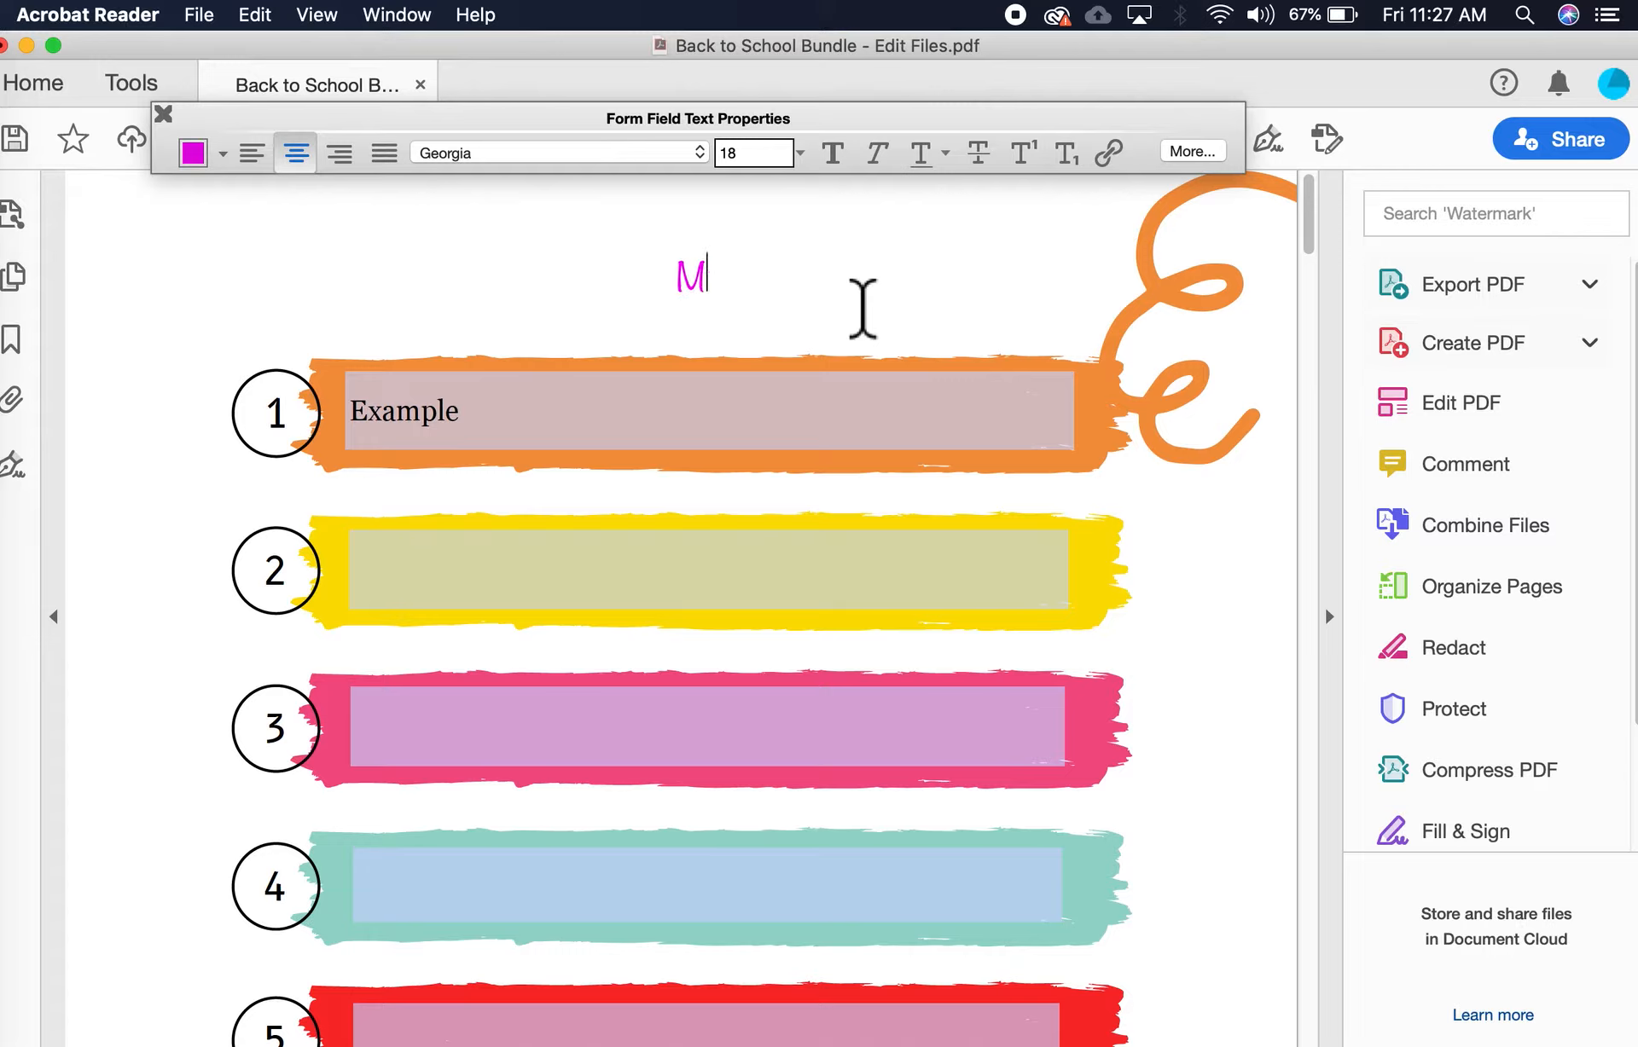
pyautogui.write('Weekly')
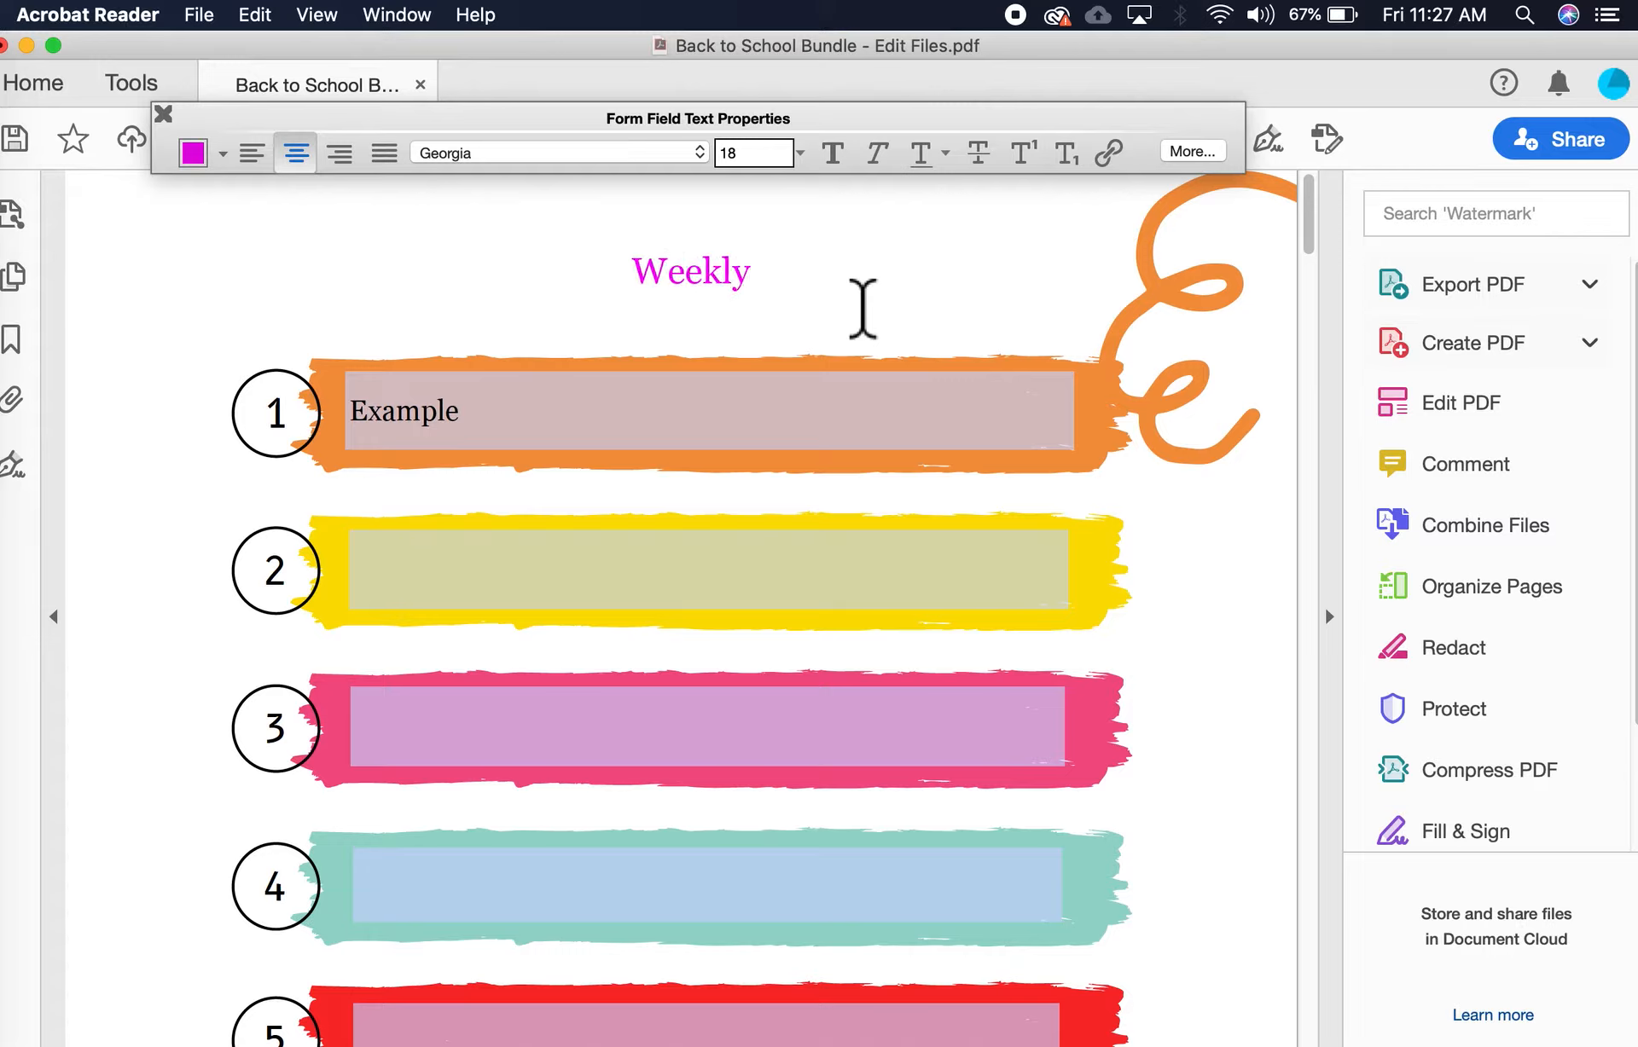
pyautogui.write(' Schedule')
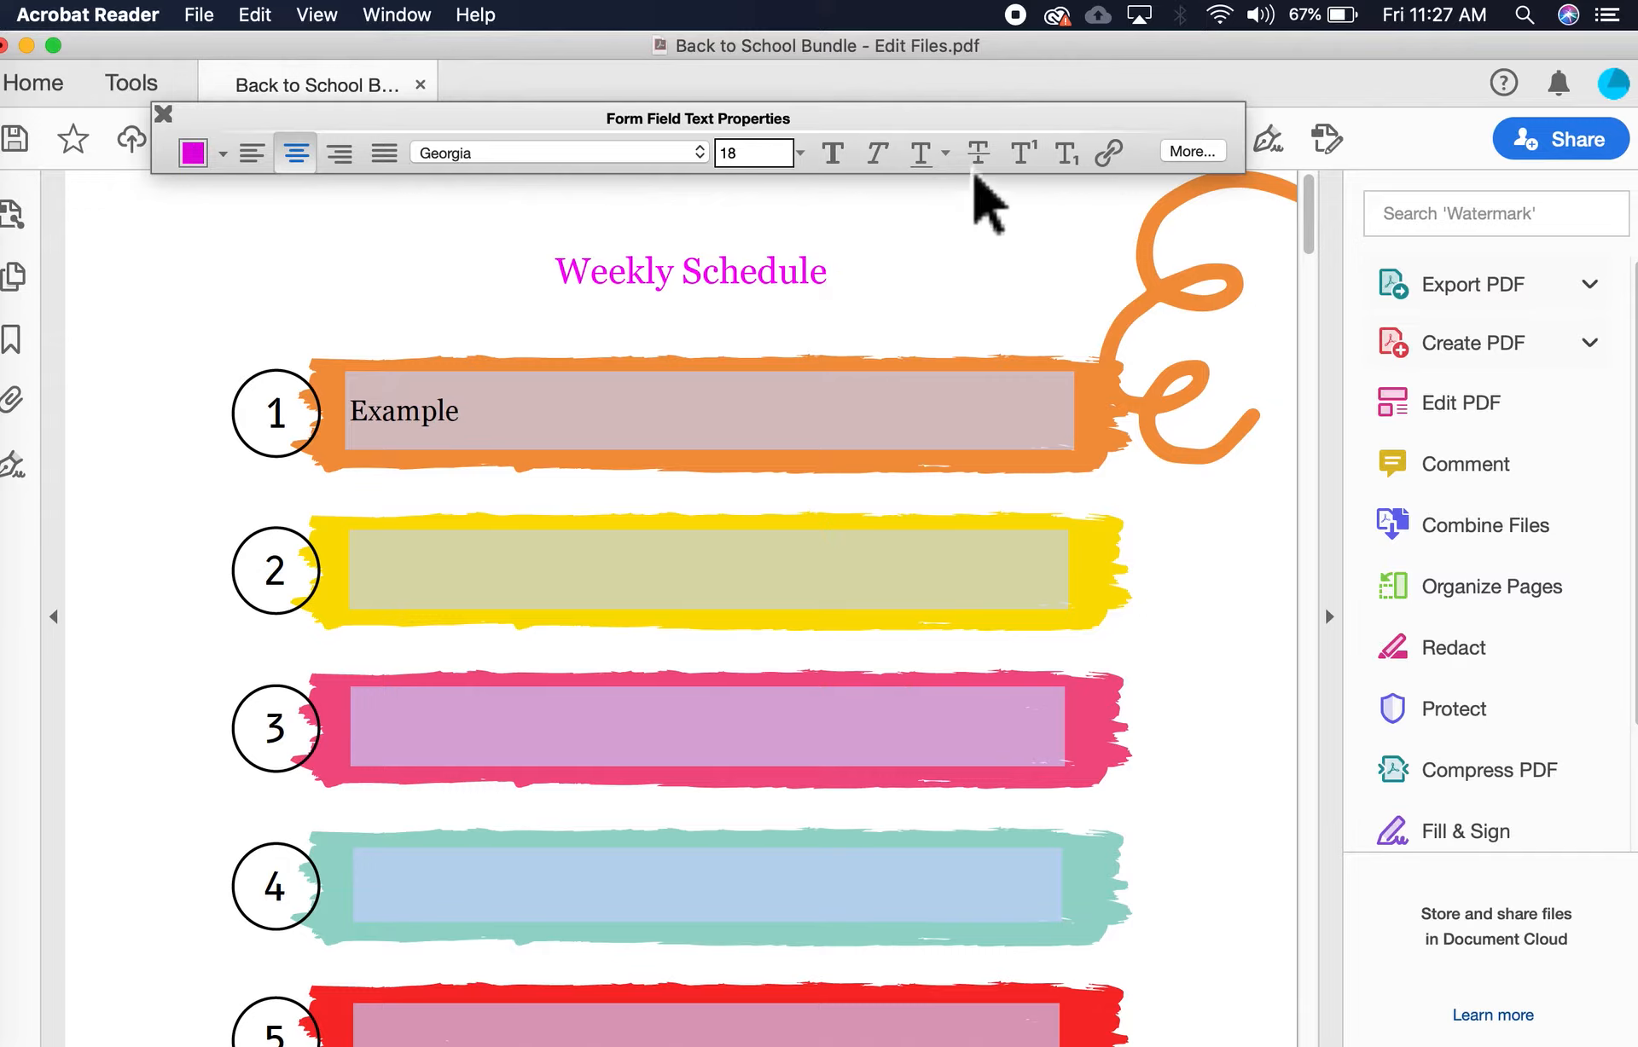
# Set the font size of the whole "Weekly Schedule" title to 24.
pyautogui.moveTo(858, 288); pyautogui.dragTo(668, 264)
pyautogui.click(668, 264)
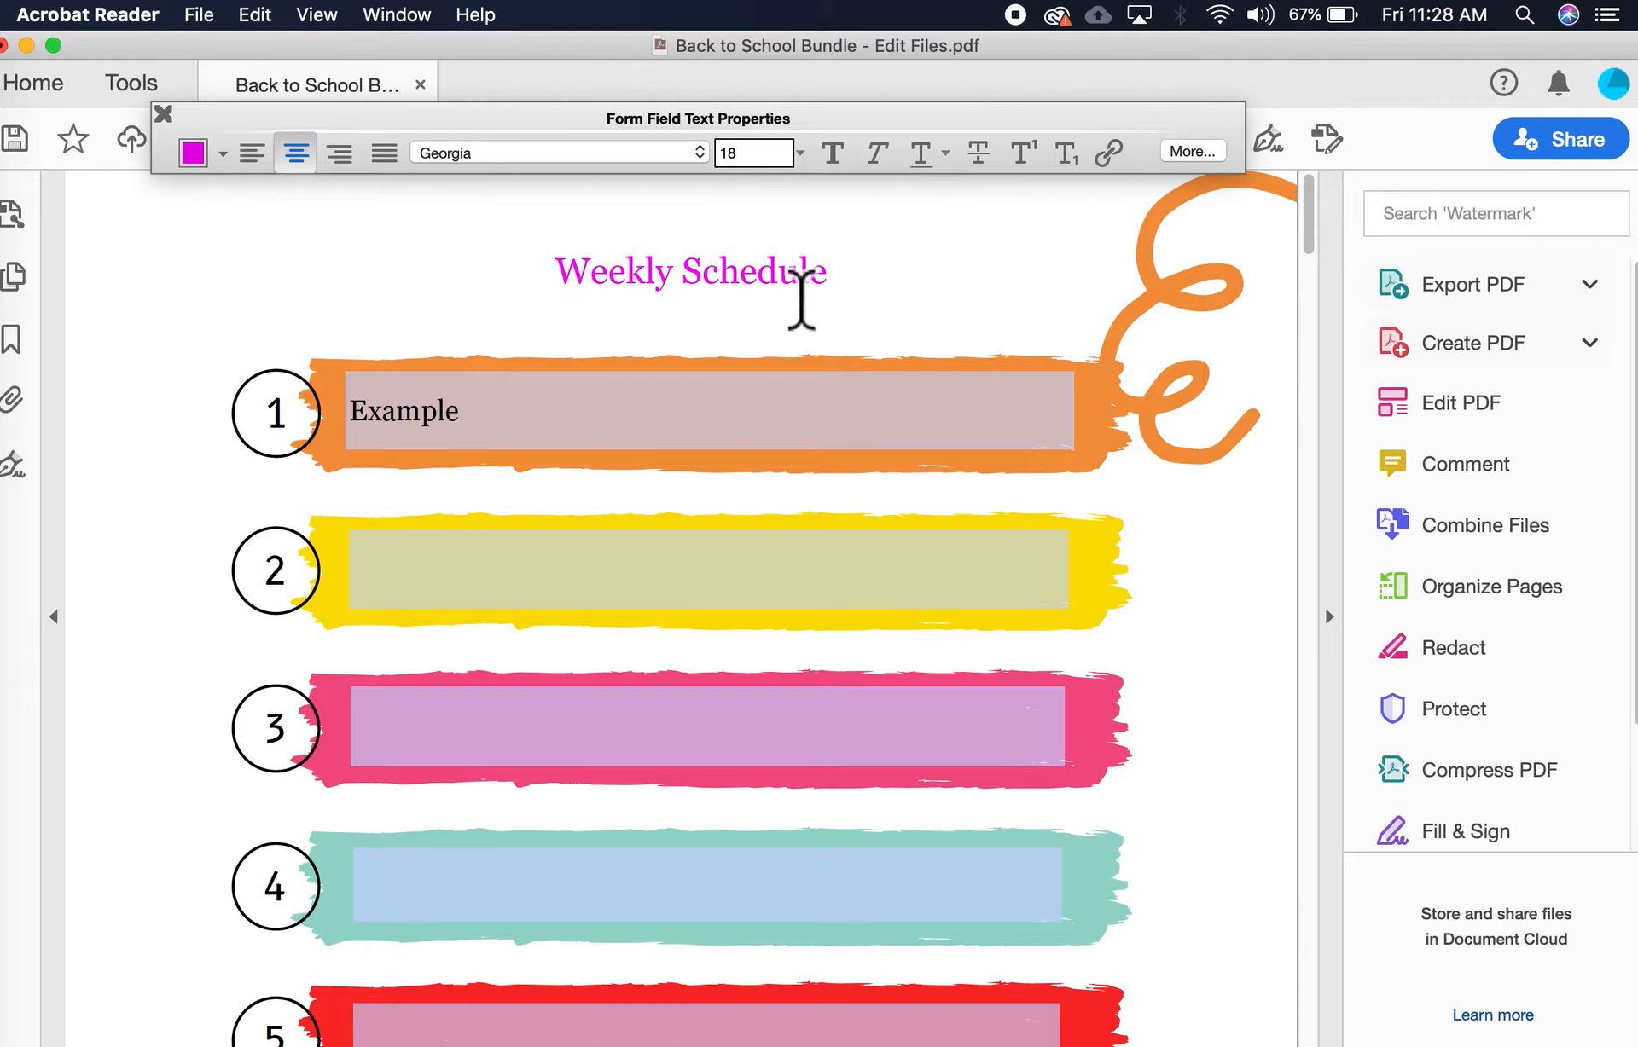
pyautogui.moveTo(848, 299); pyautogui.dragTo(548, 300)
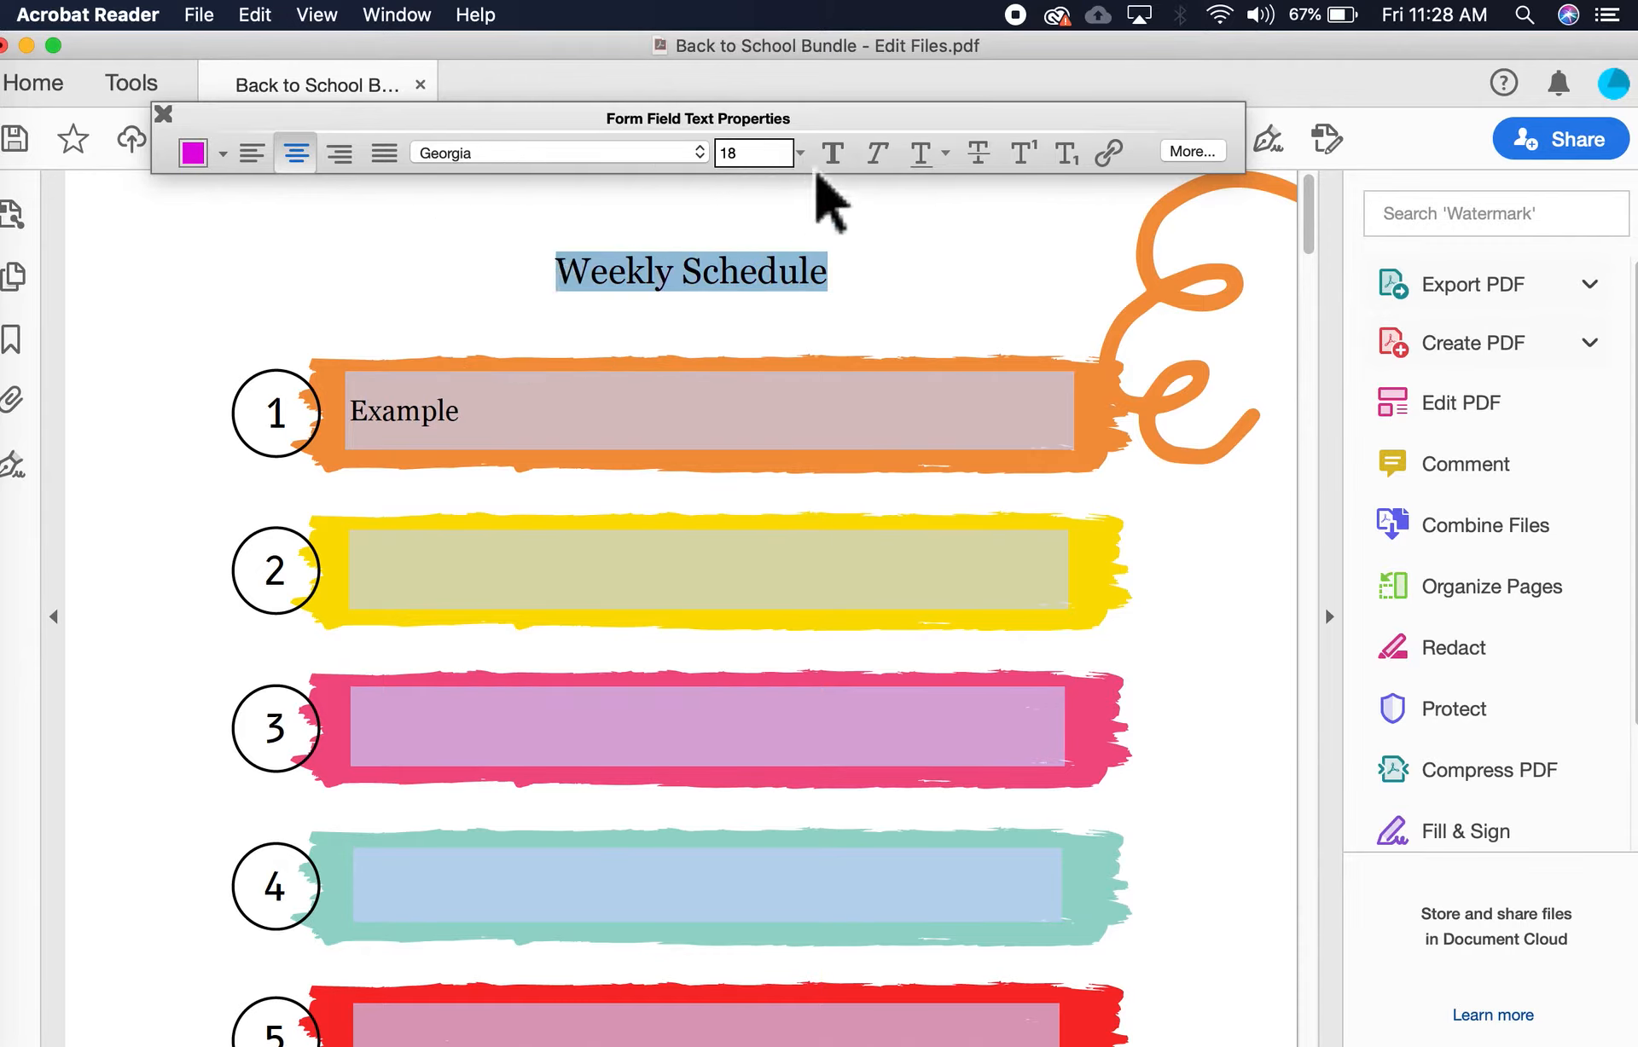
pyautogui.click(800, 154)
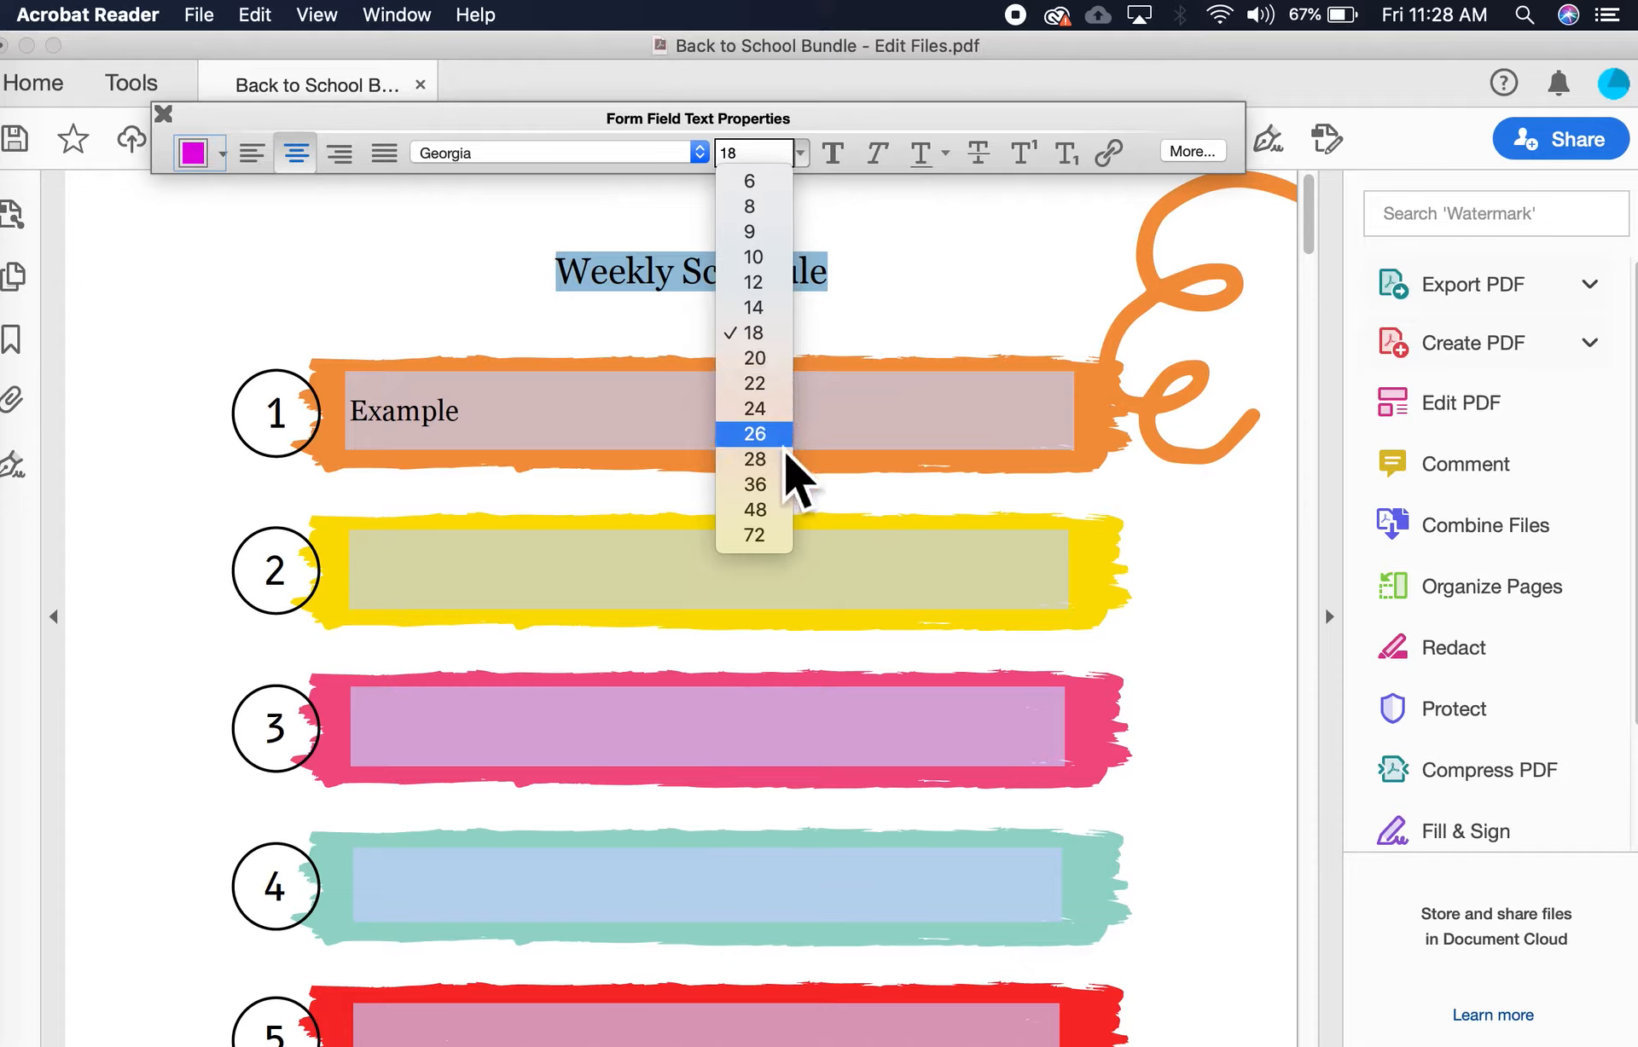
pyautogui.click(783, 416)
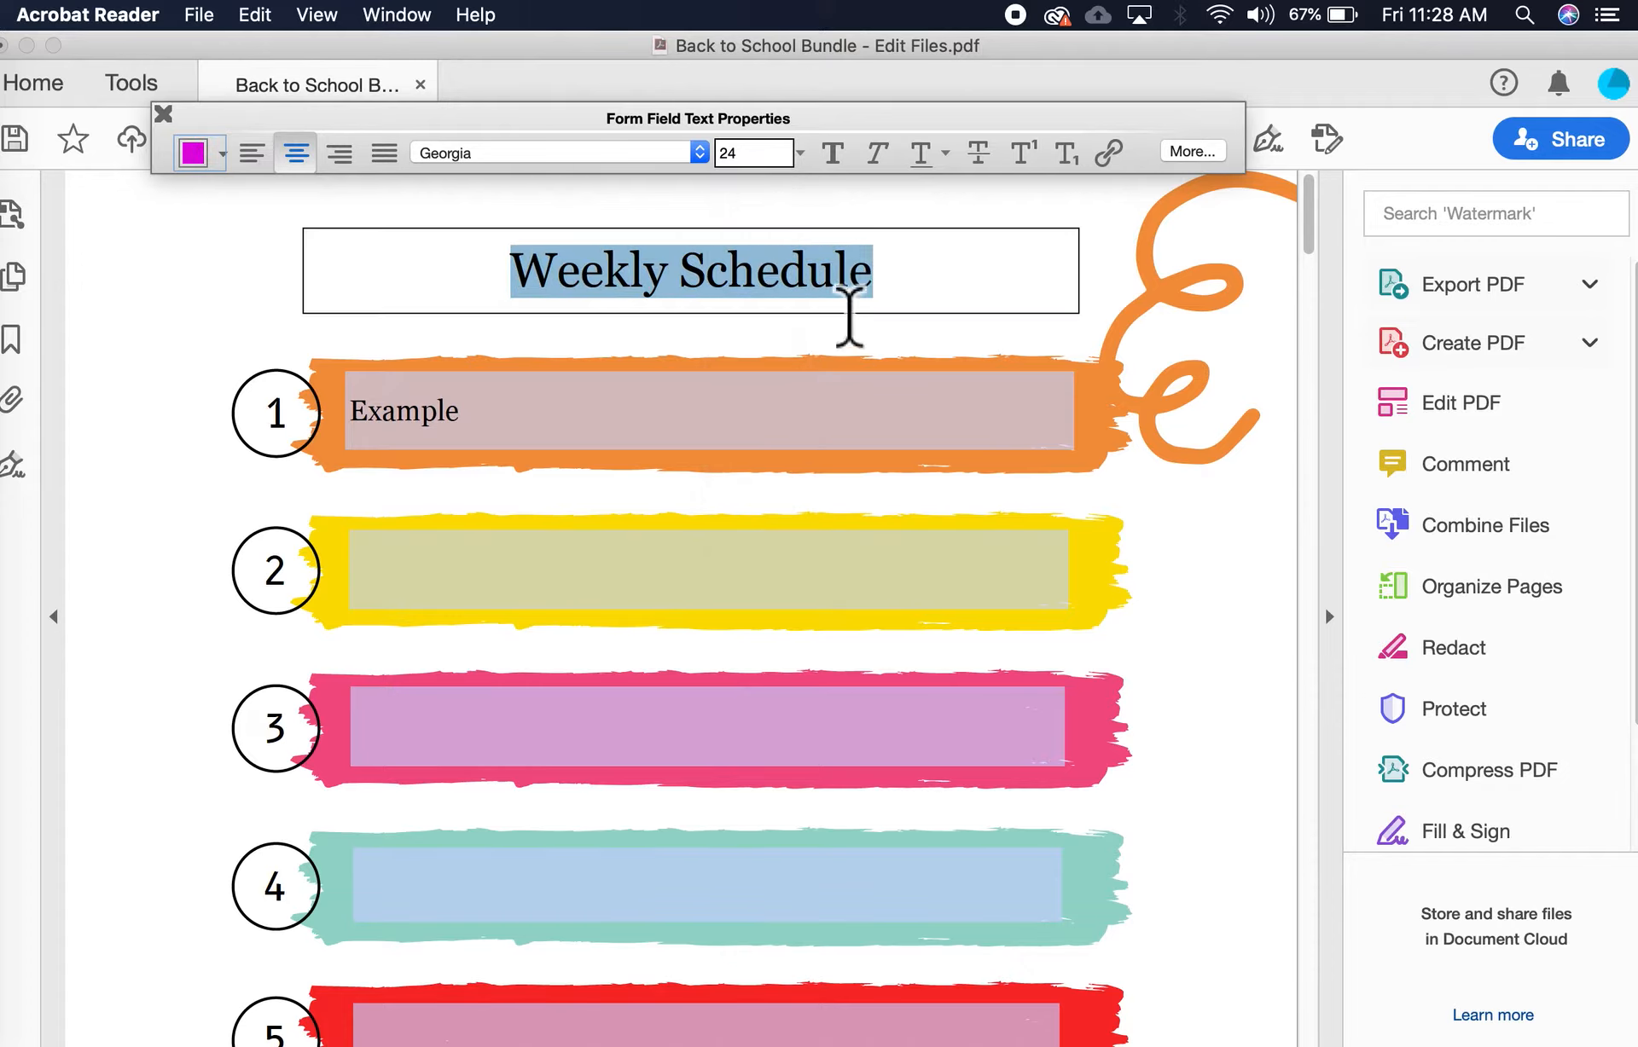
# Make the whole "Weekly Schedule" title bold.
pyautogui.click(881, 298)
pyautogui.moveTo(896, 300); pyautogui.dragTo(514, 269)
pyautogui.click(832, 156)
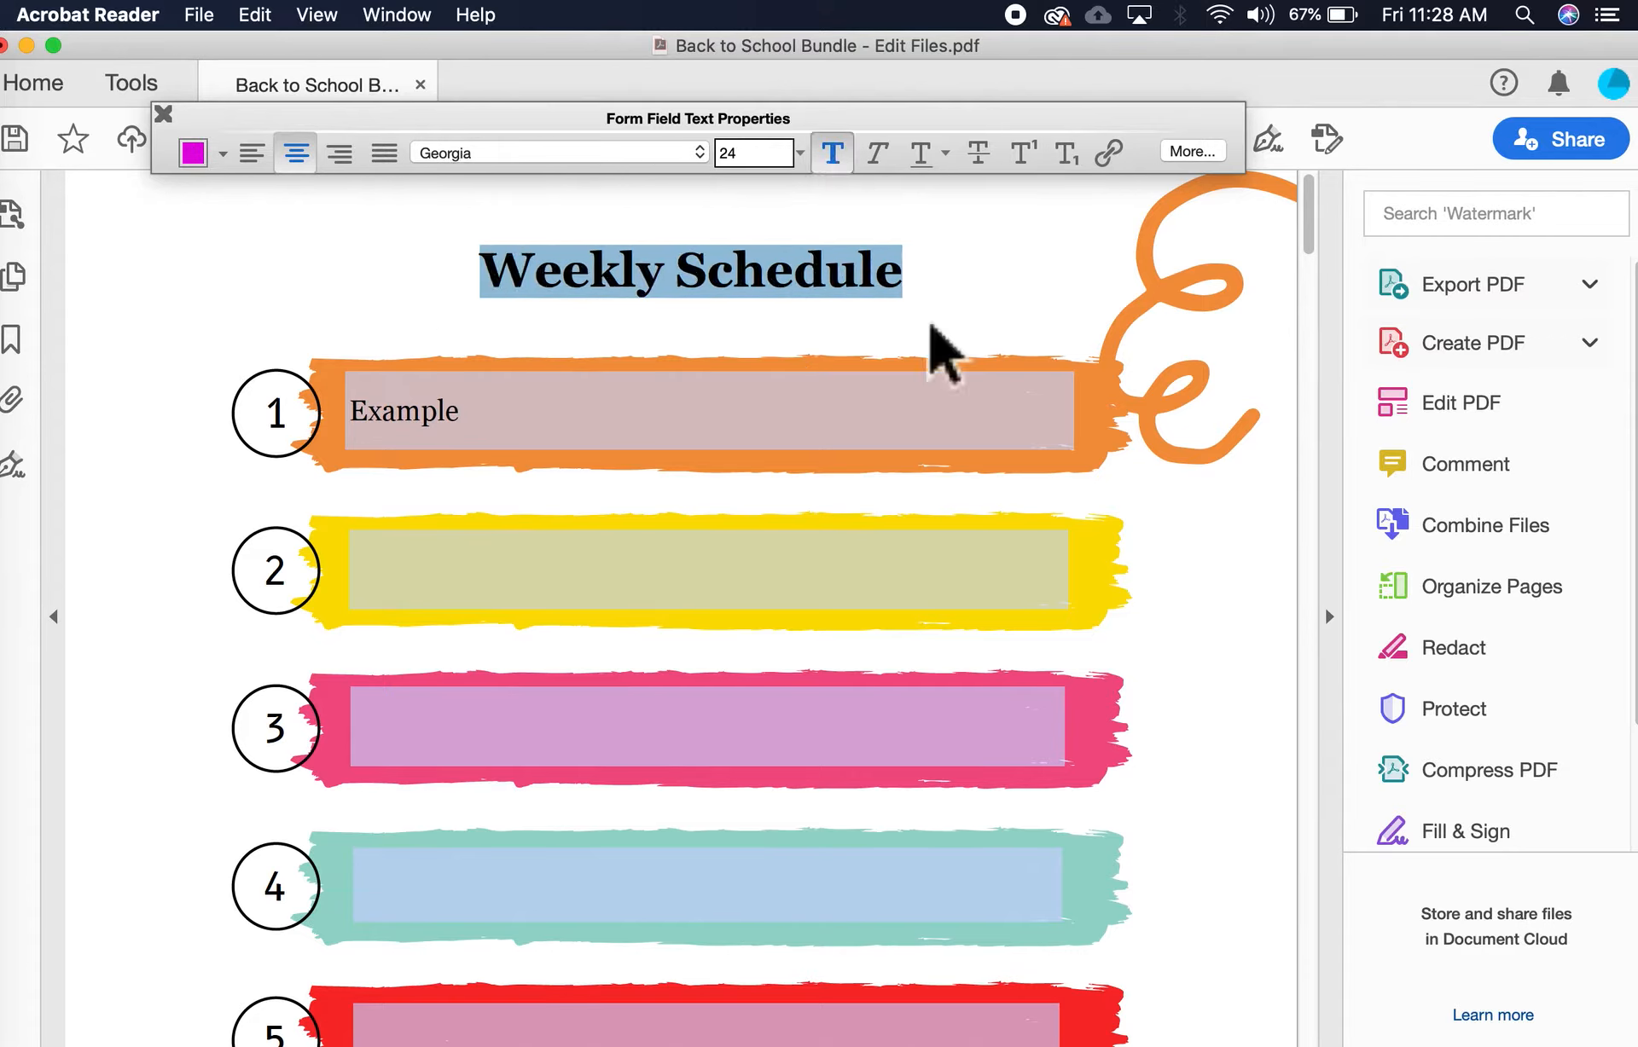
pyautogui.click(969, 280)
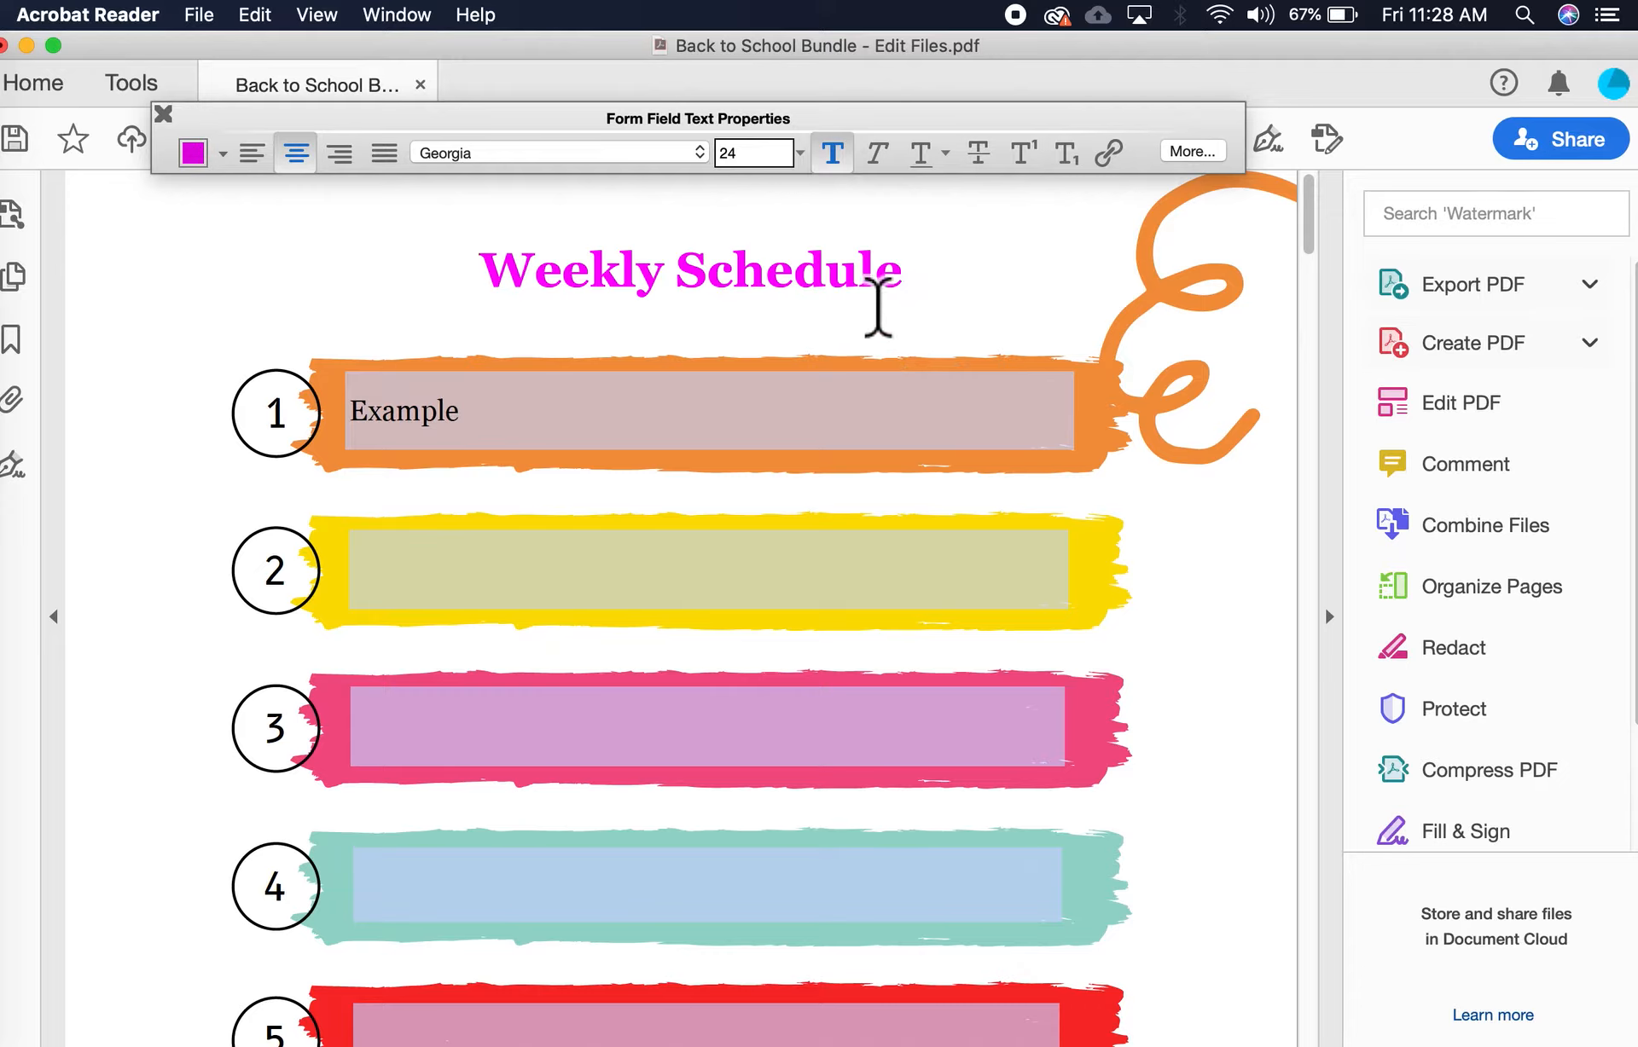
# Change the font of the whole "Weekly Schedule" title to Chalkduster.
pyautogui.moveTo(929, 296)
pyautogui.mouseDown()
pyautogui.moveTo(555, 310)
pyautogui.moveTo(925, 304)
pyautogui.mouseUp()
pyautogui.click(555, 310)
pyautogui.click(504, 298)
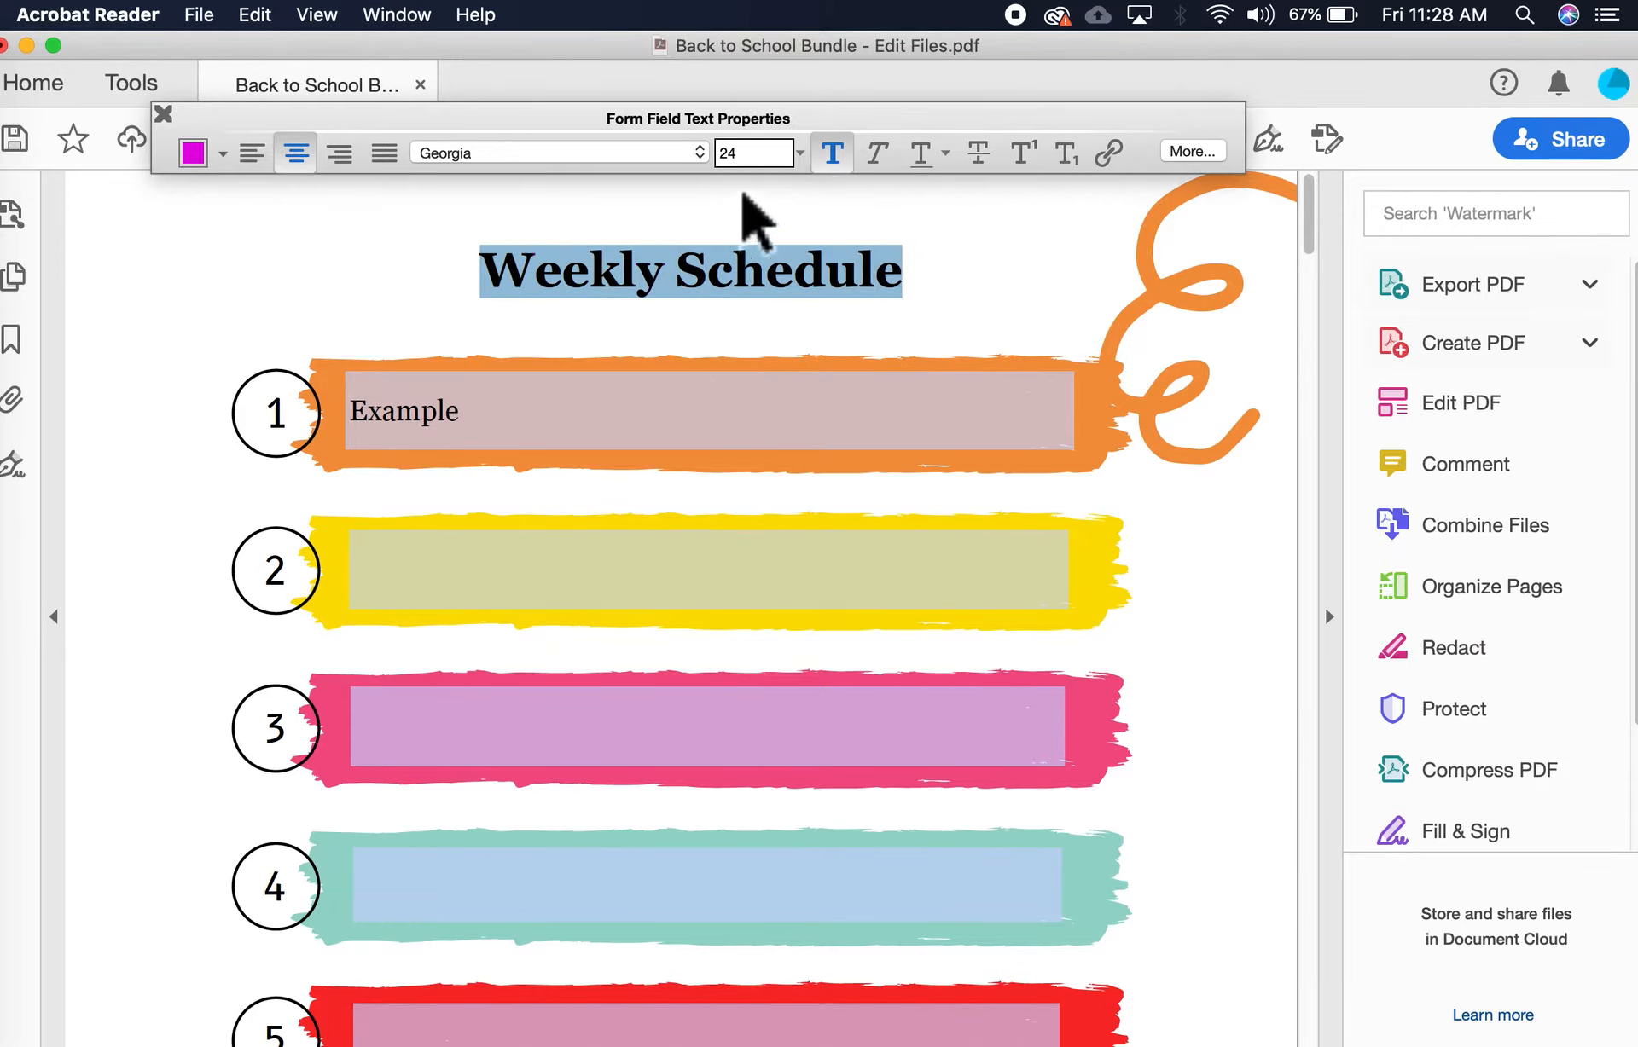
pyautogui.click(703, 155)
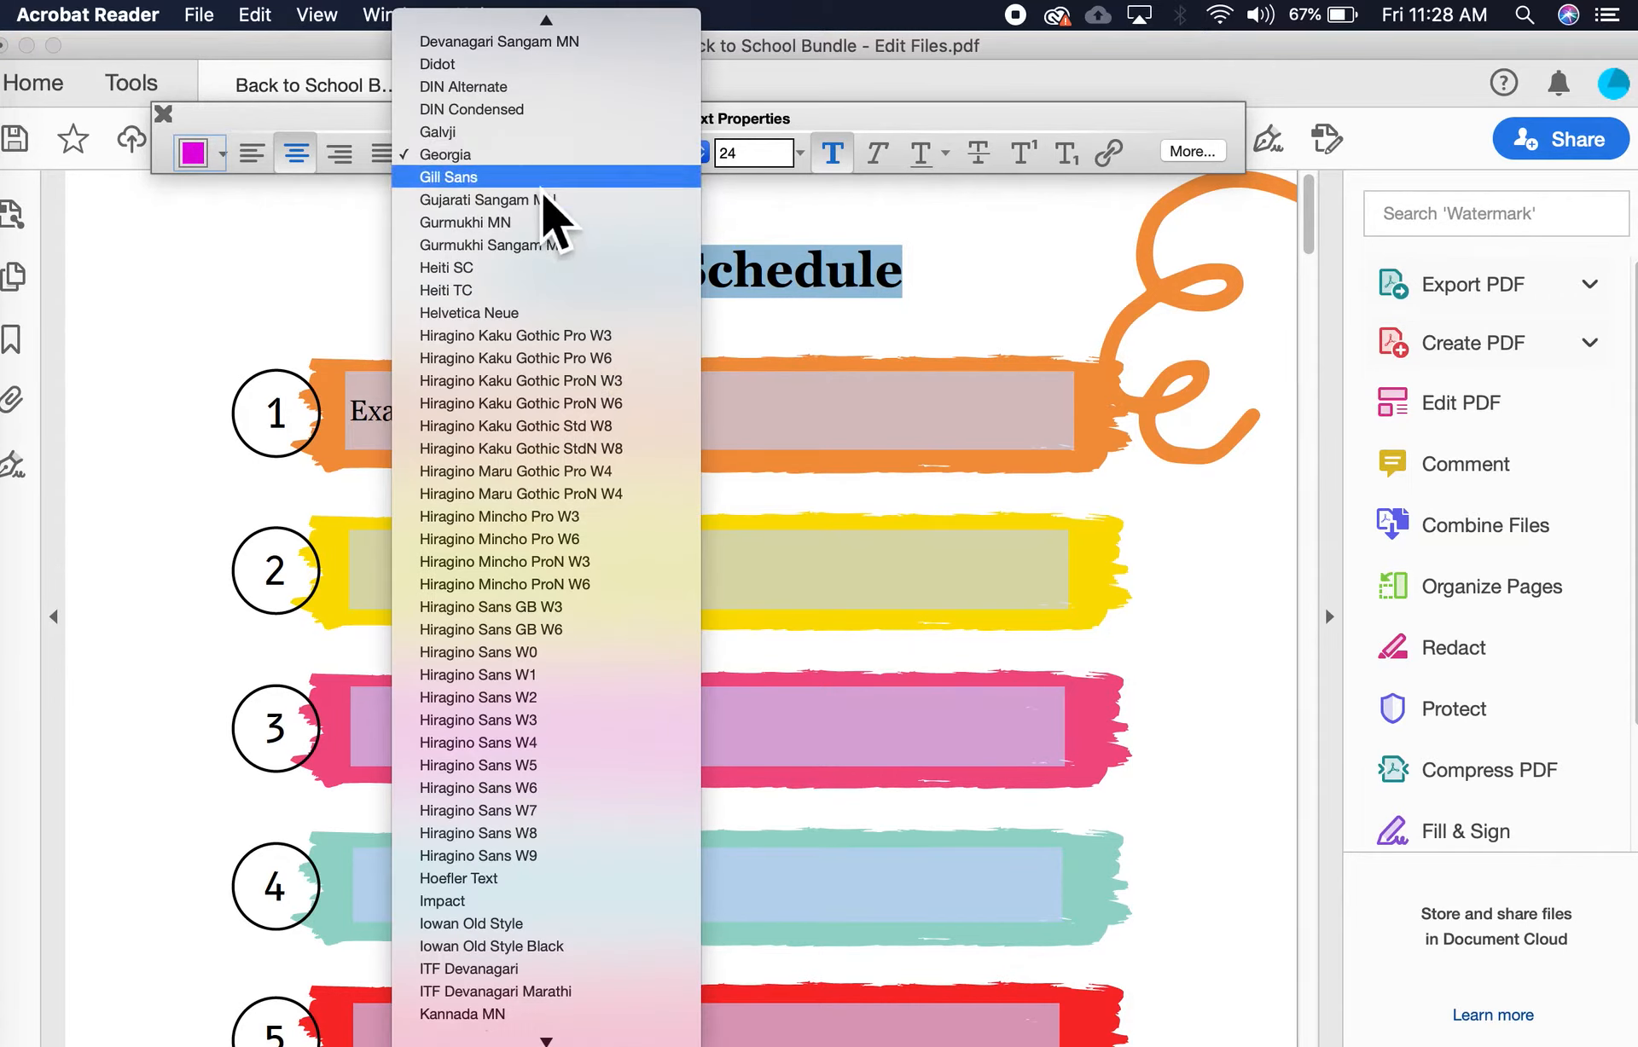
pyautogui.moveTo(557, 19)
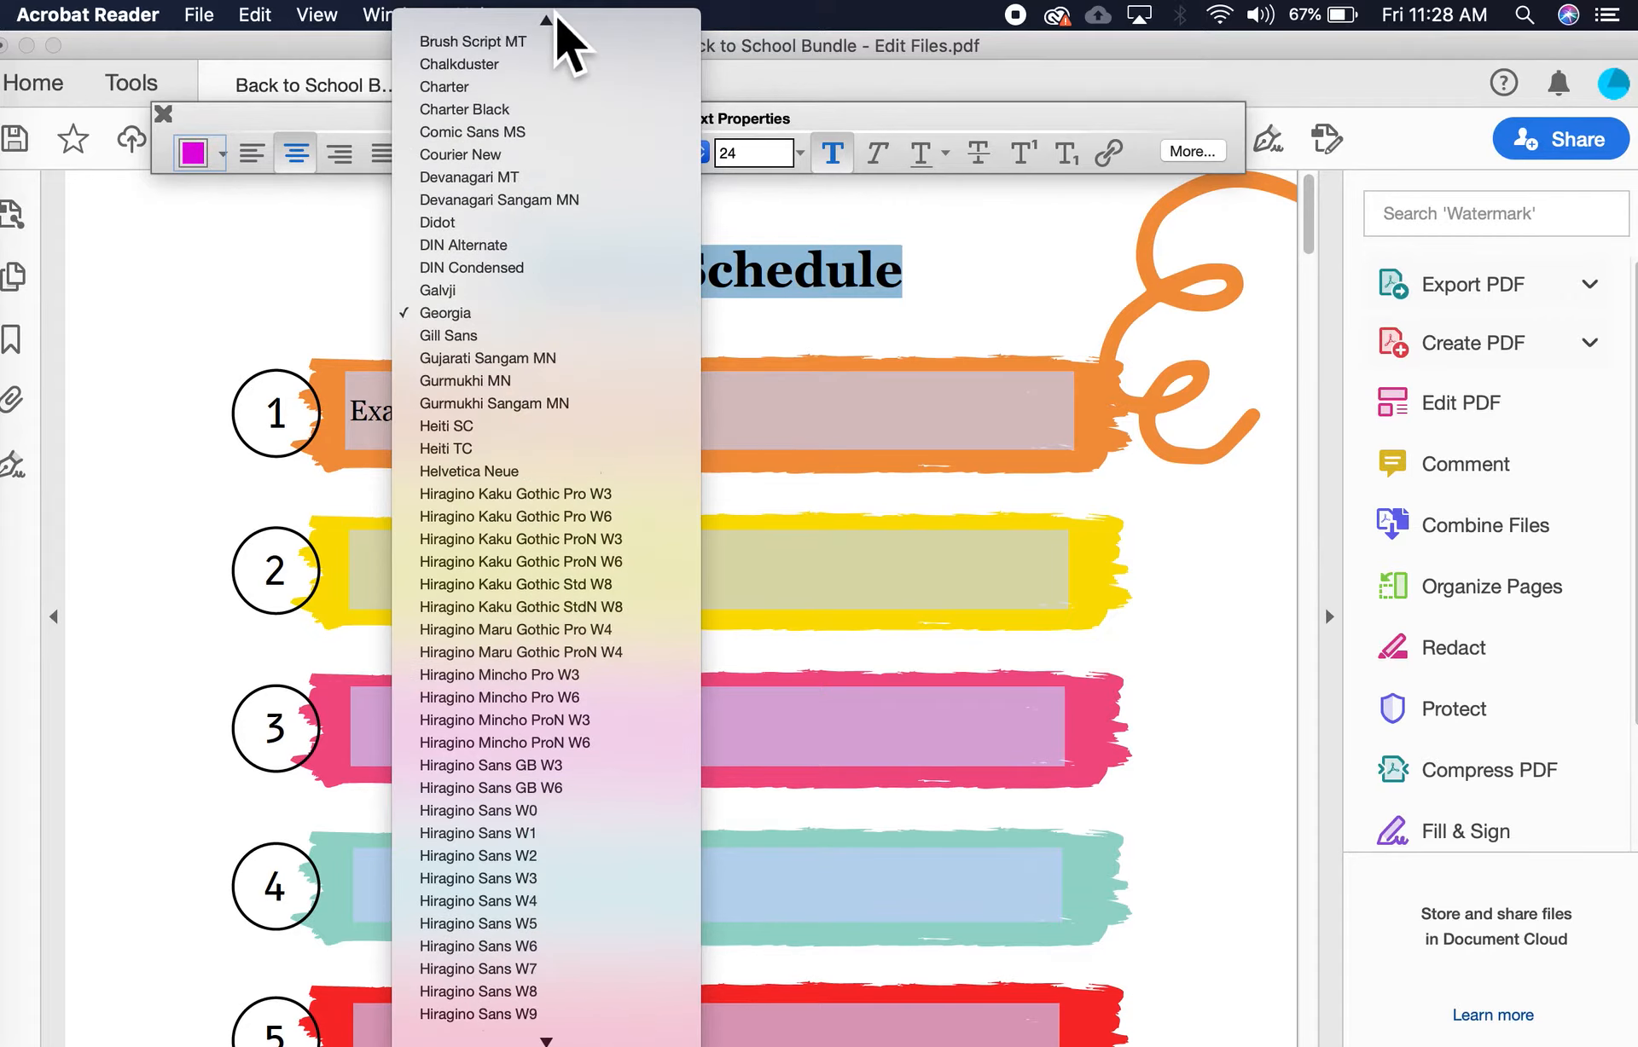
pyautogui.click(550, 135)
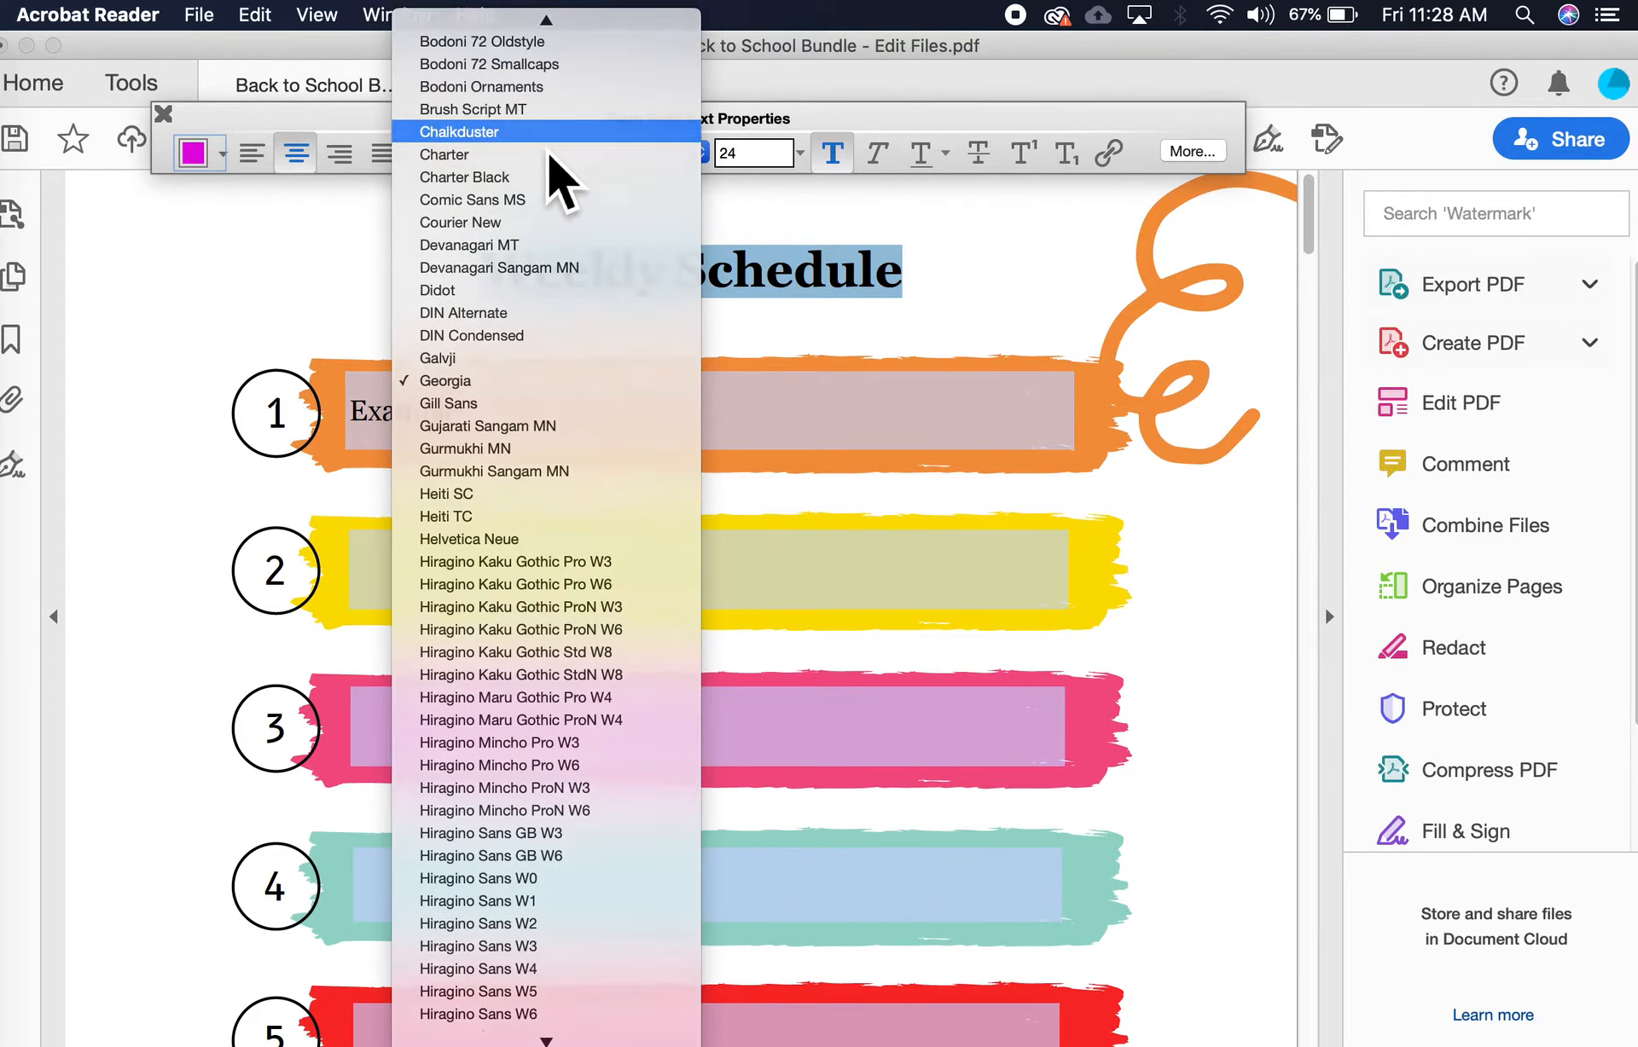
pyautogui.click(393, 292)
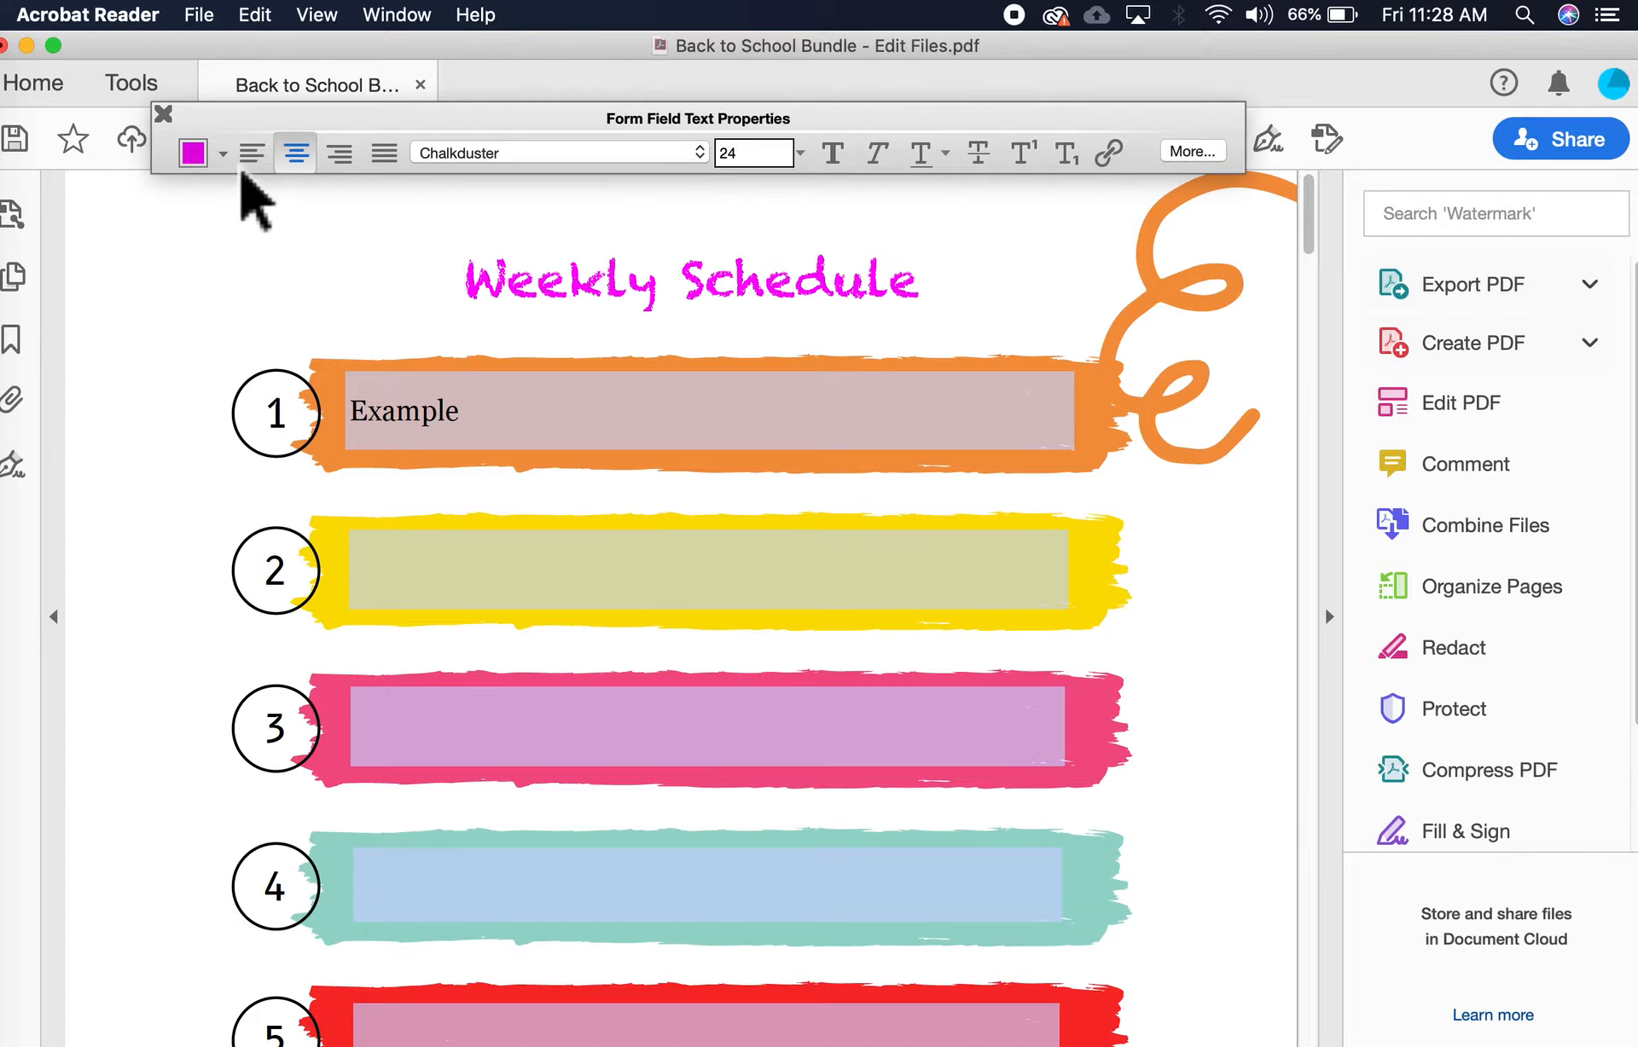
pyautogui.click(1073, 130)
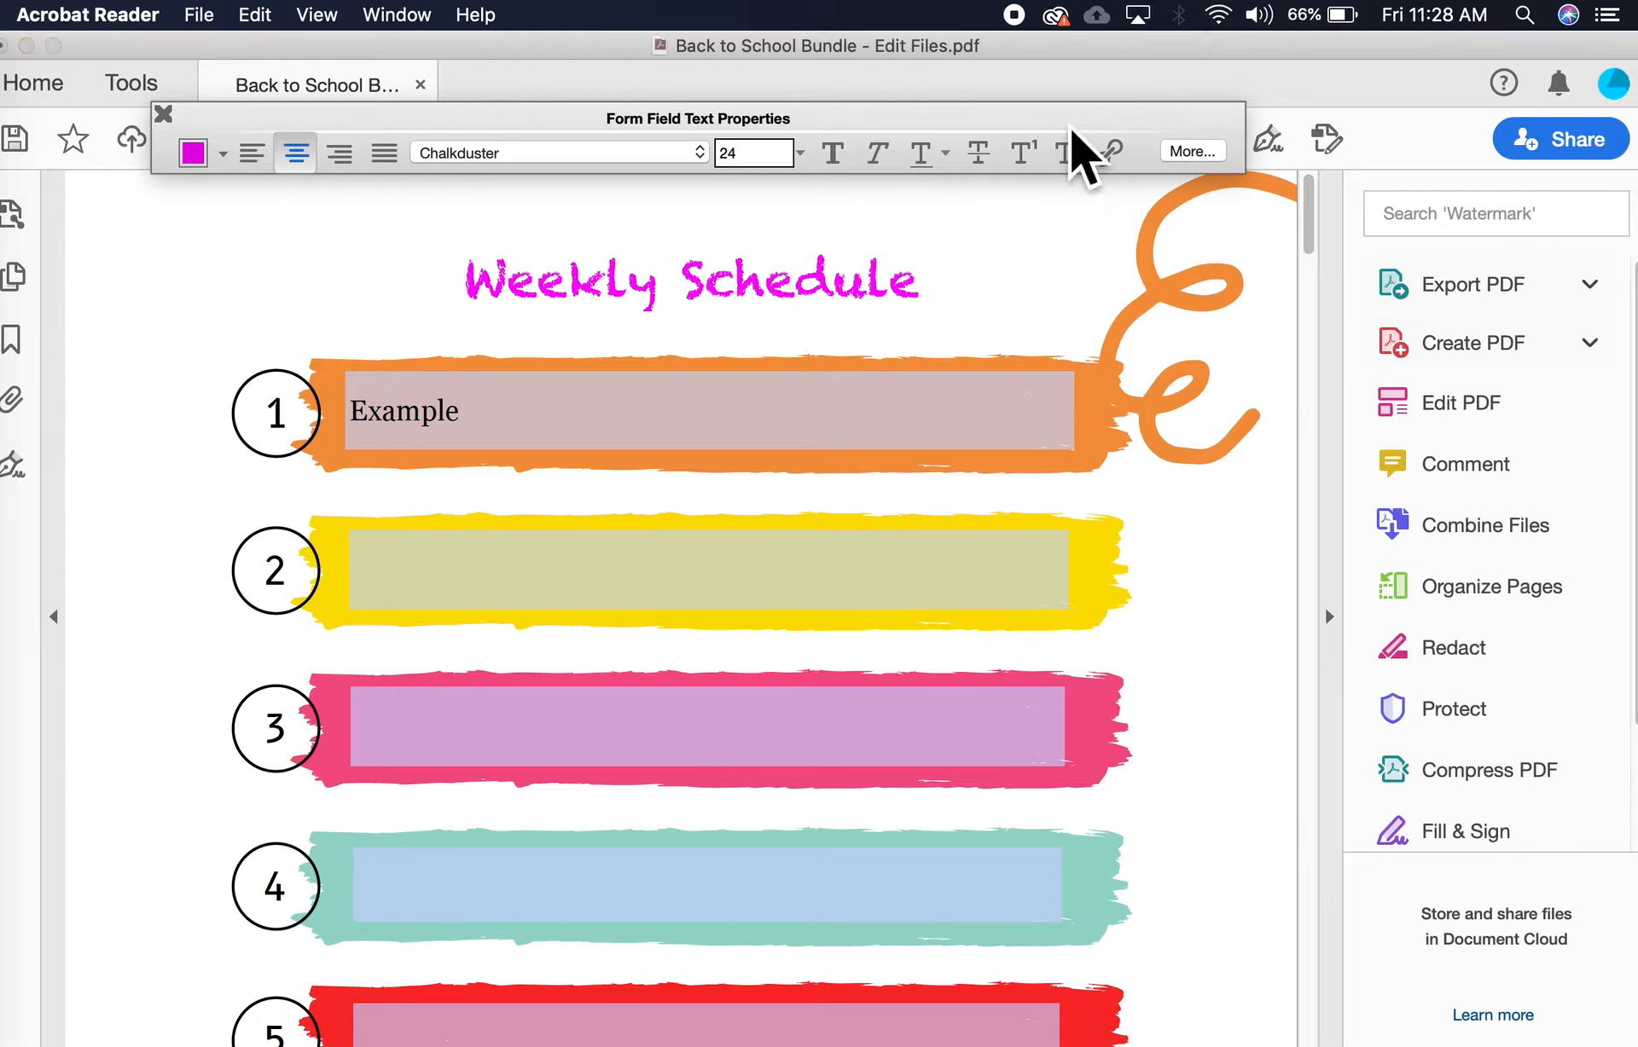
pyautogui.click(936, 312)
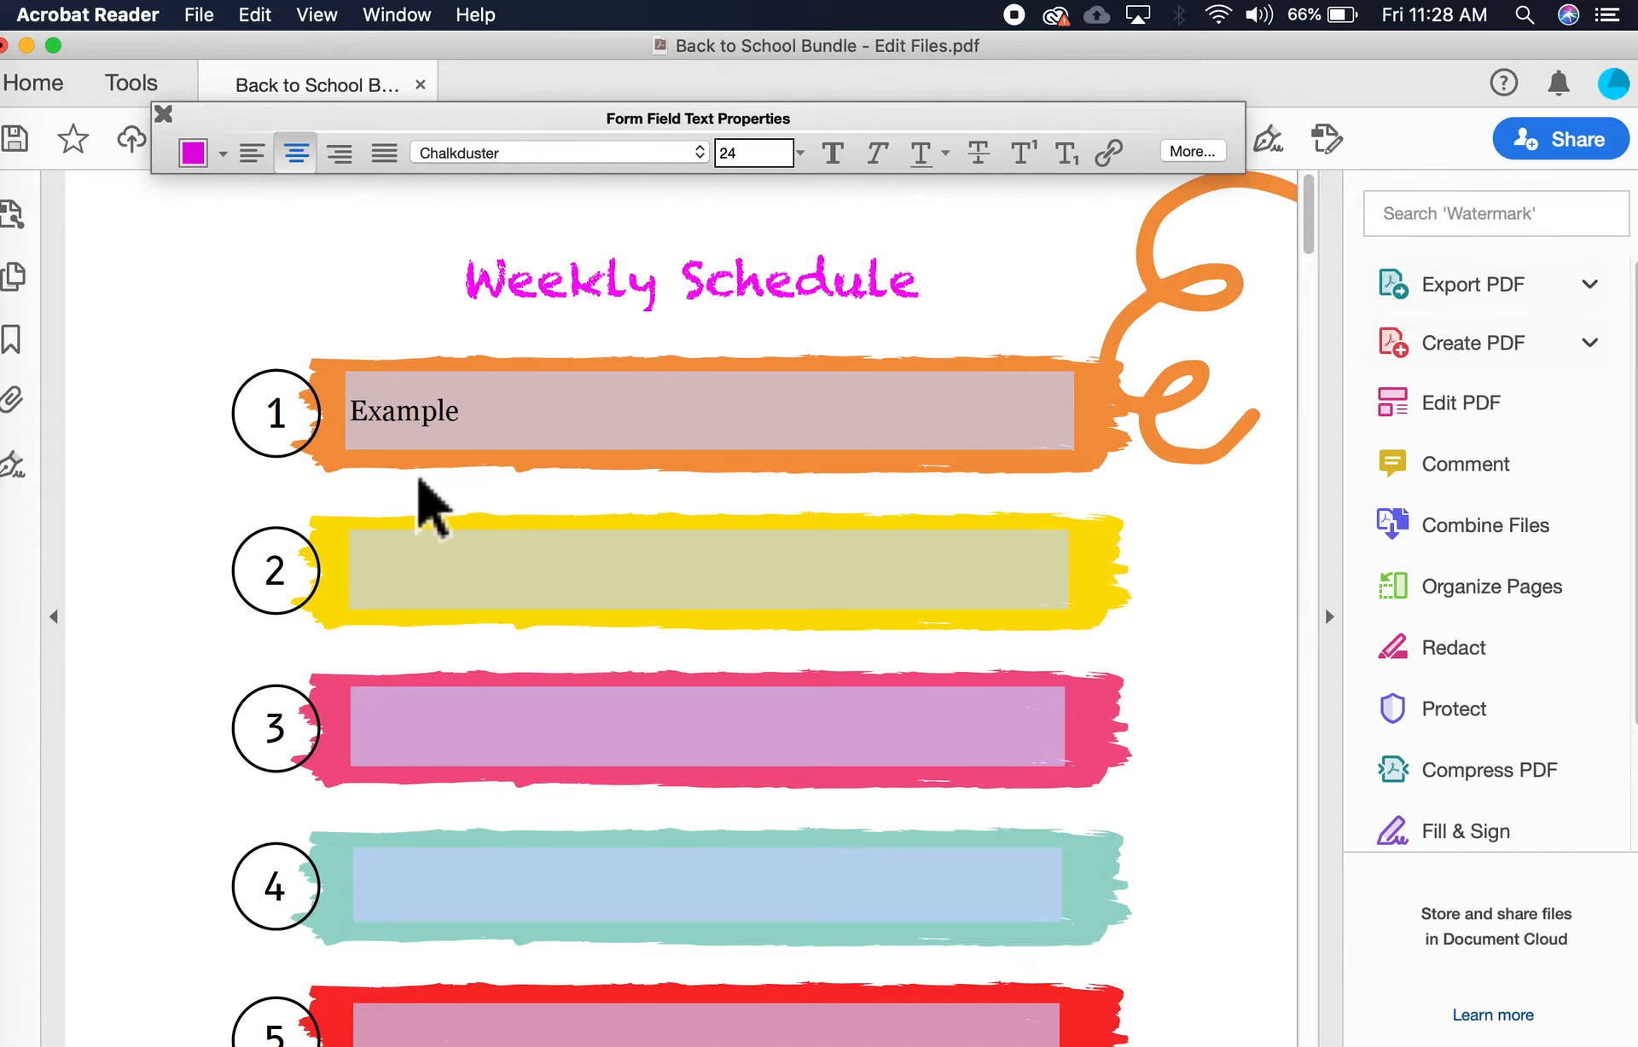
# Set the text colour of "Example" in the first numbered field to white.
pyautogui.click(499, 424)
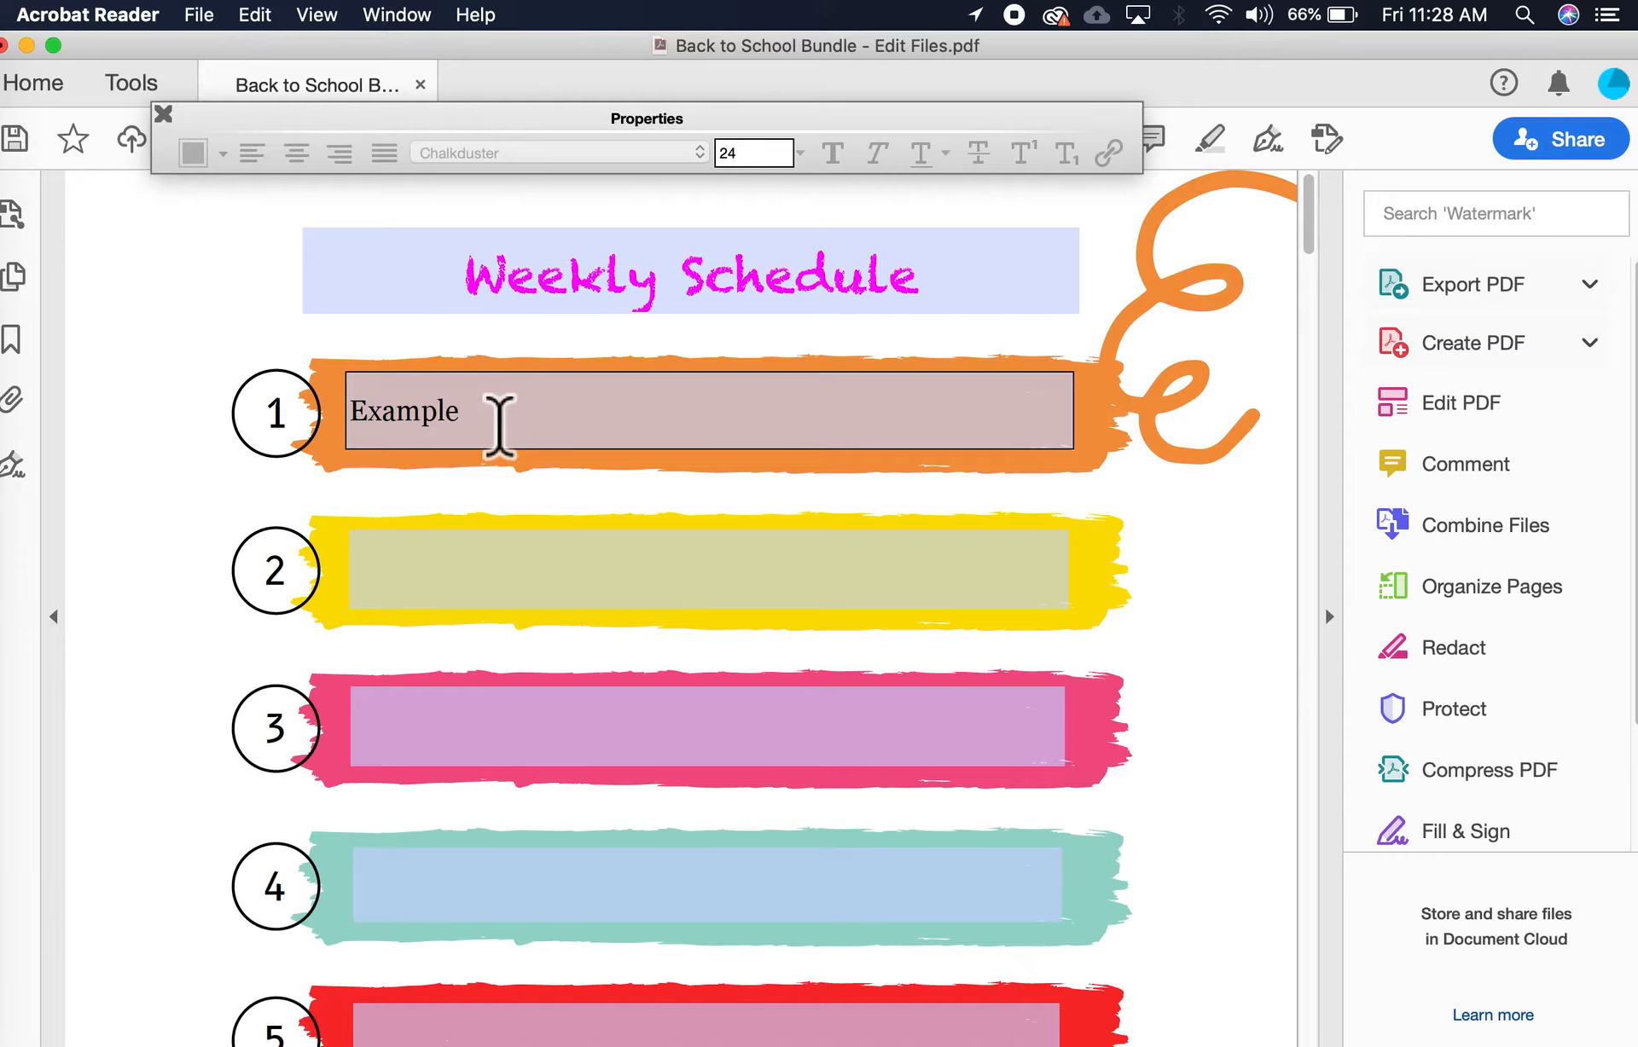
pyautogui.click(499, 424)
pyautogui.moveTo(497, 424); pyautogui.dragTo(344, 424)
pyautogui.click(201, 155)
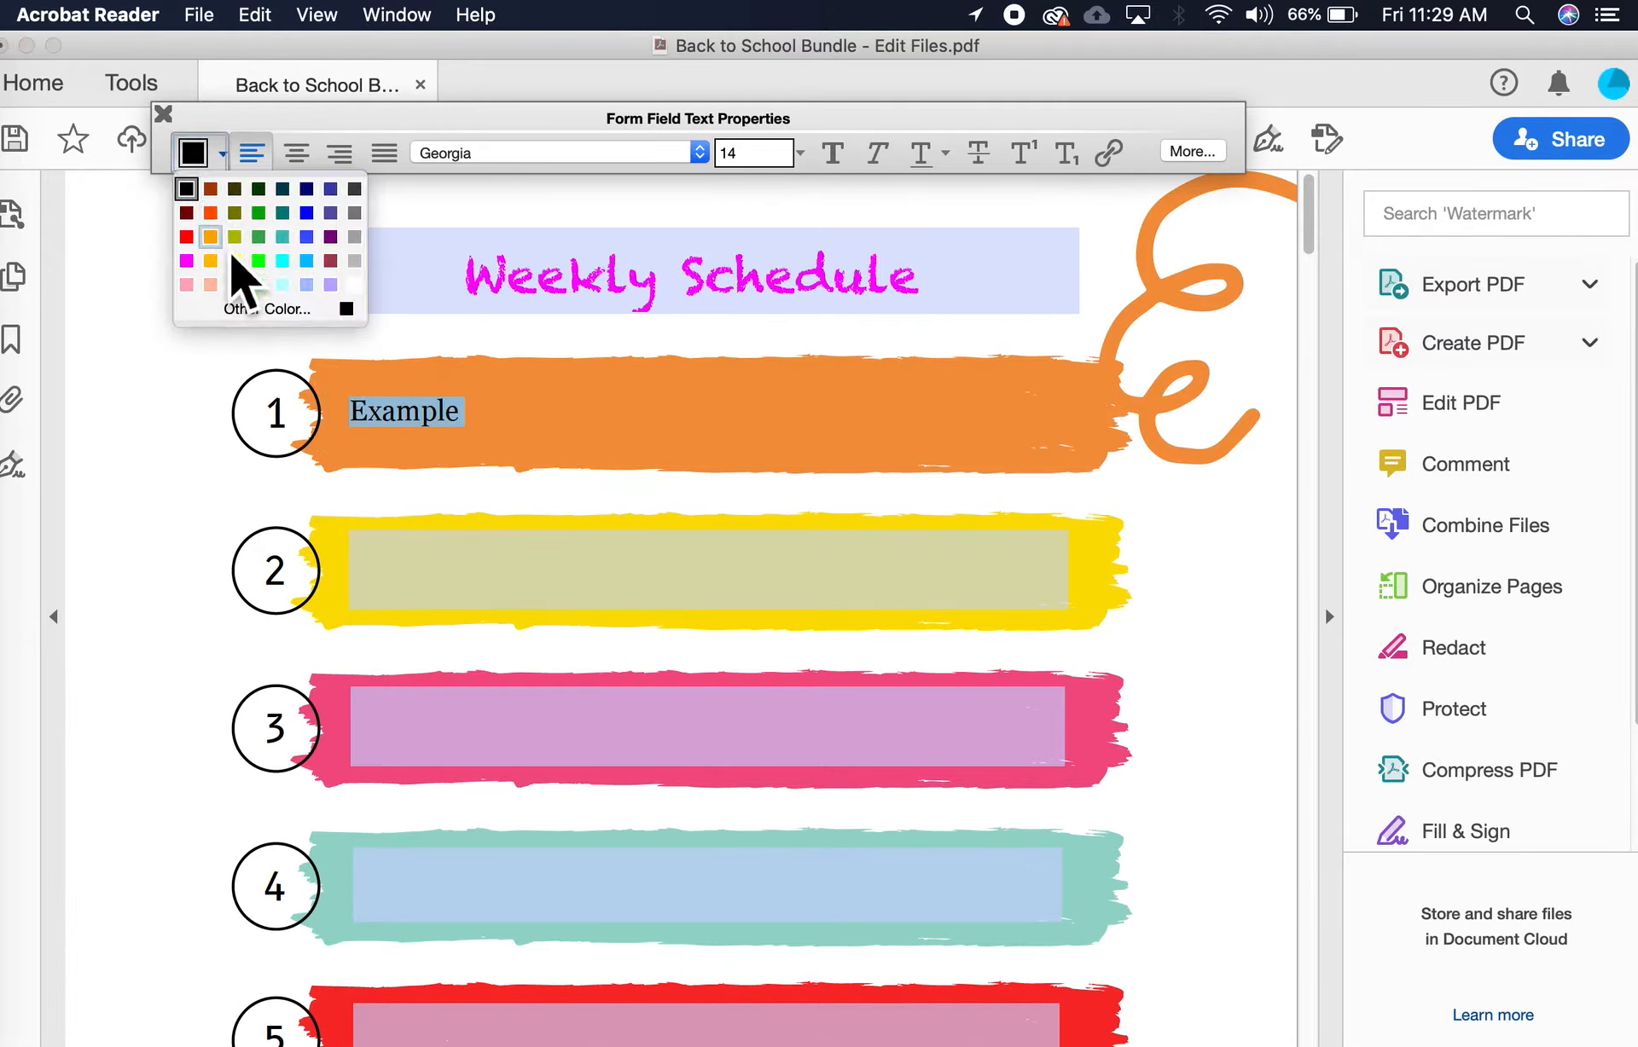
pyautogui.click(360, 322)
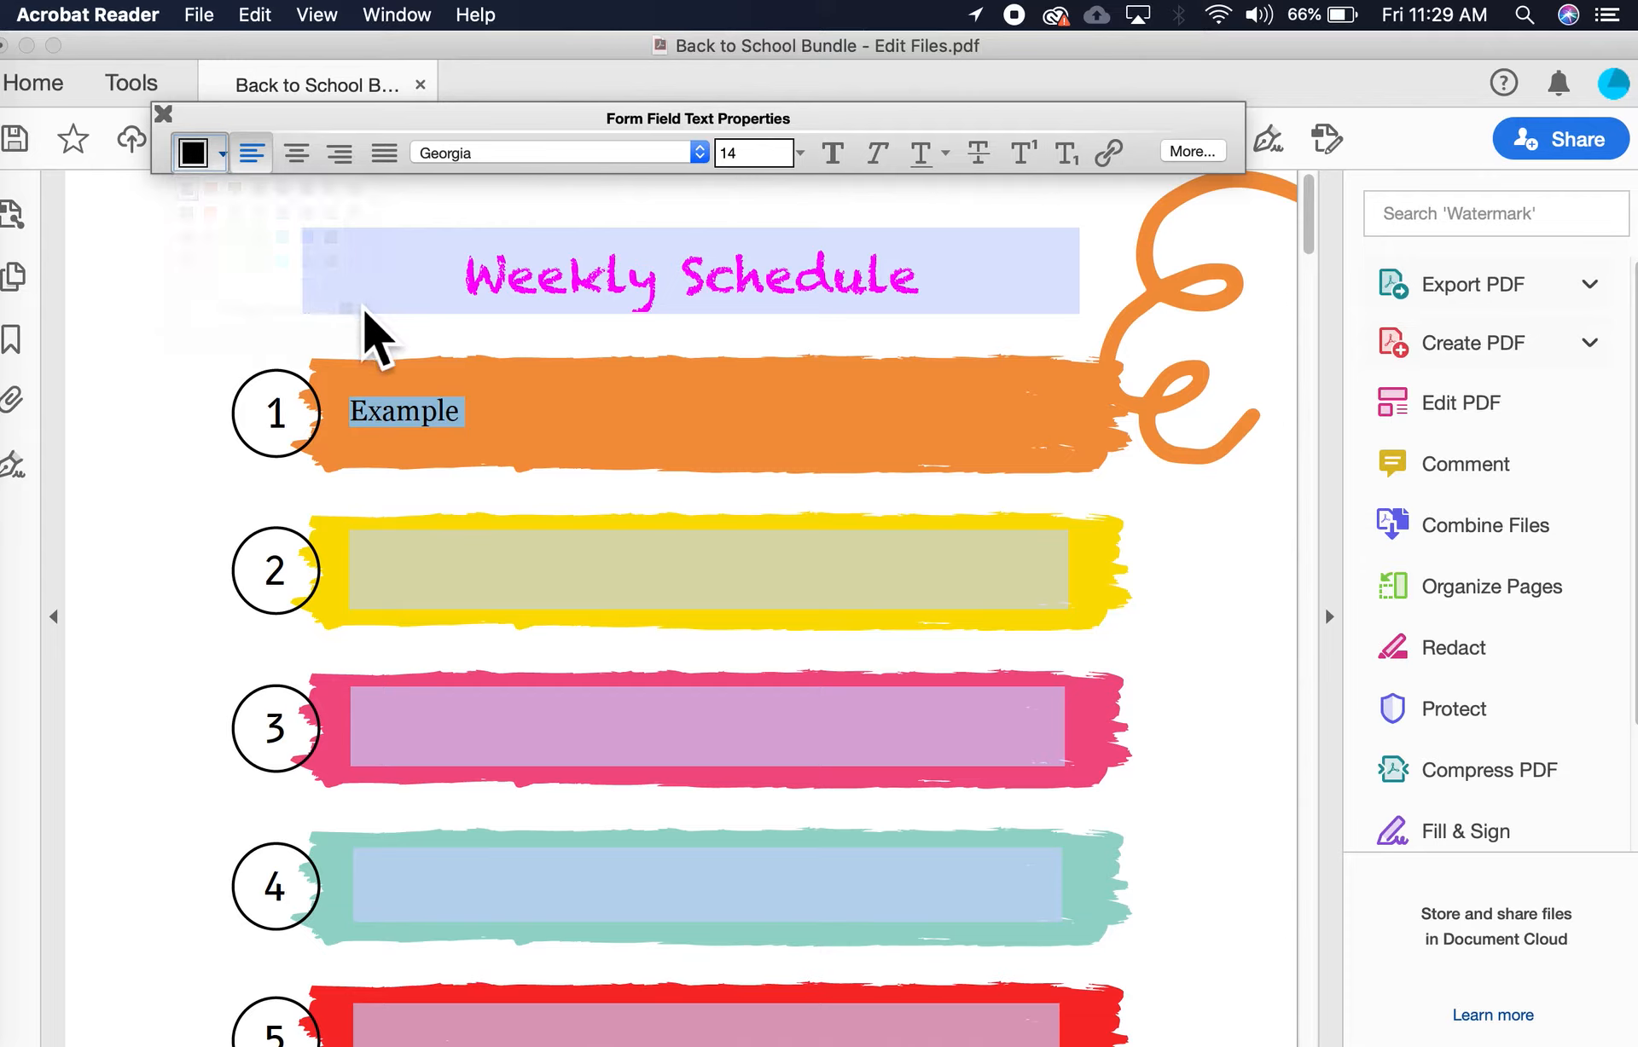
pyautogui.click(497, 447)
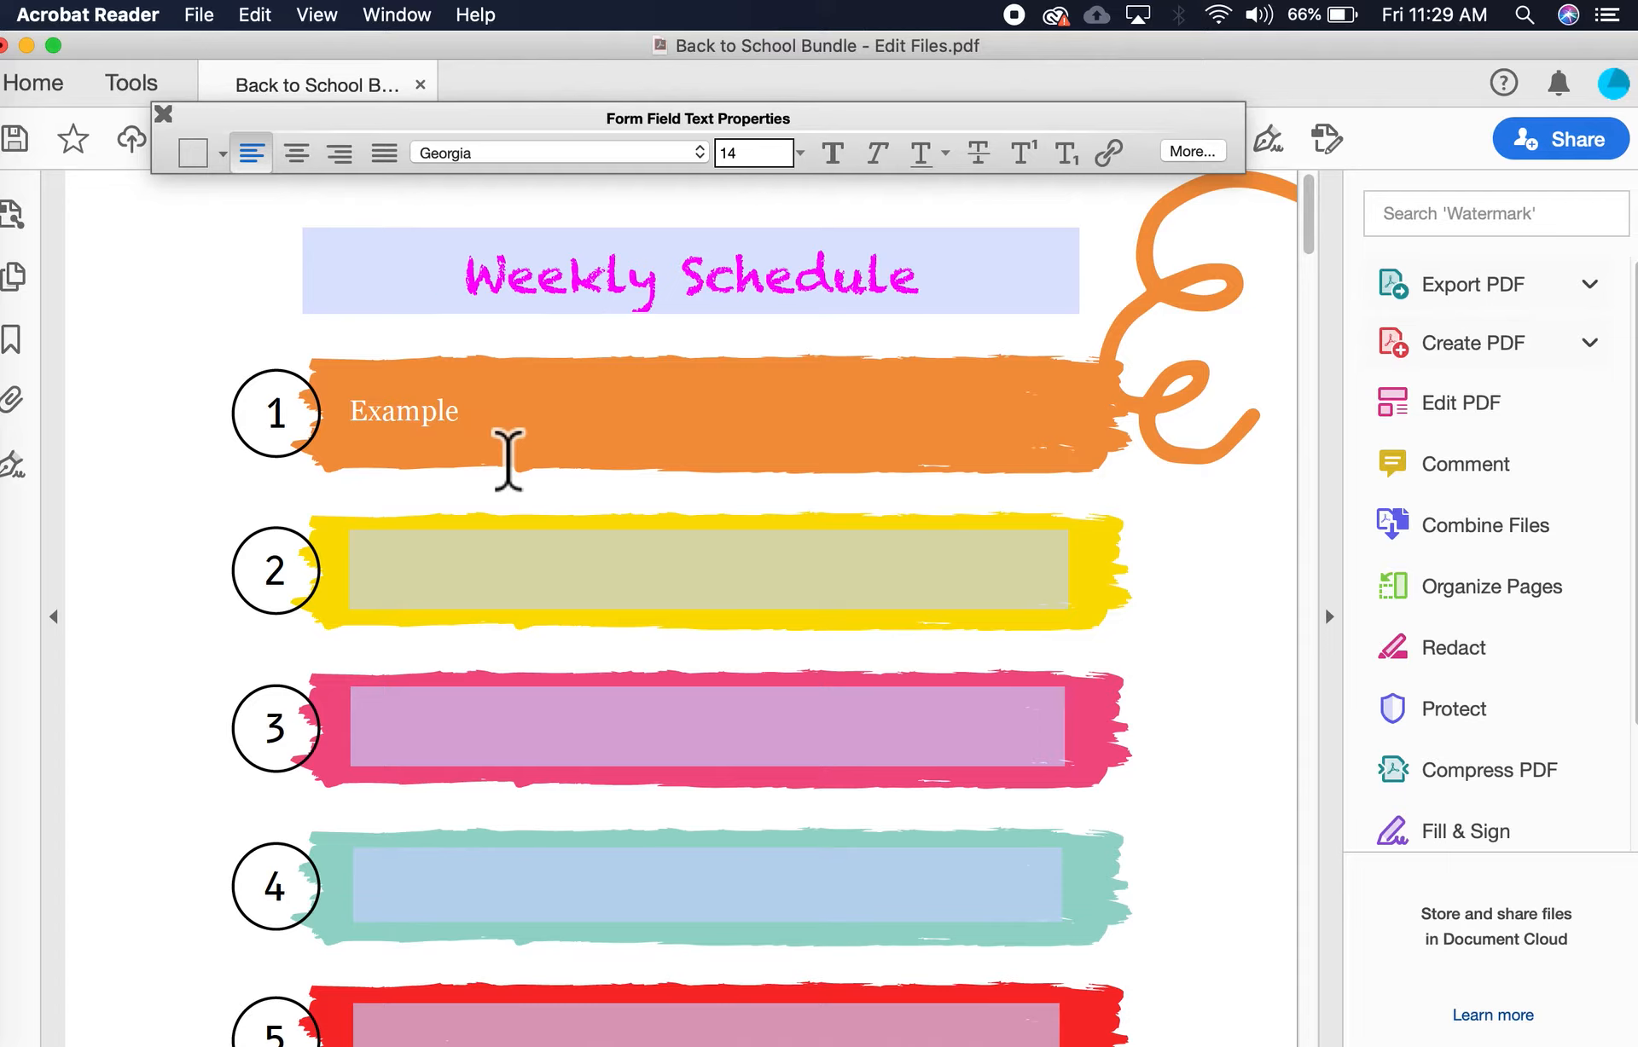
pyautogui.click(200, 15)
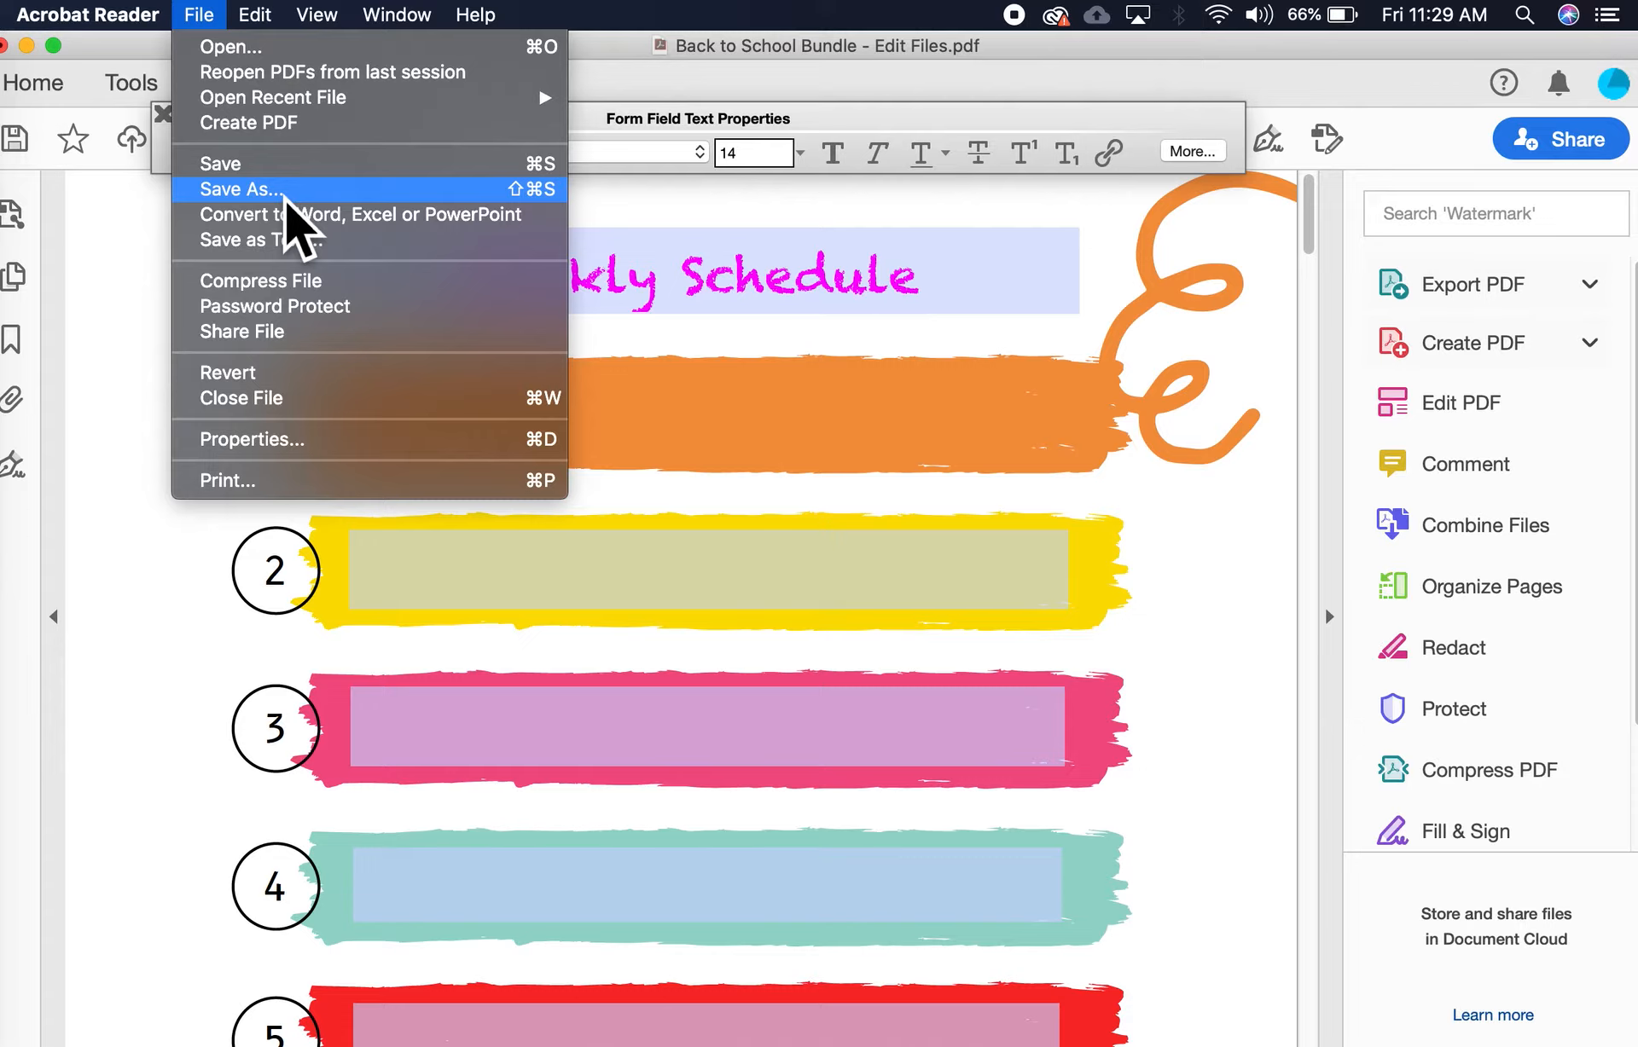
pyautogui.click(640, 77)
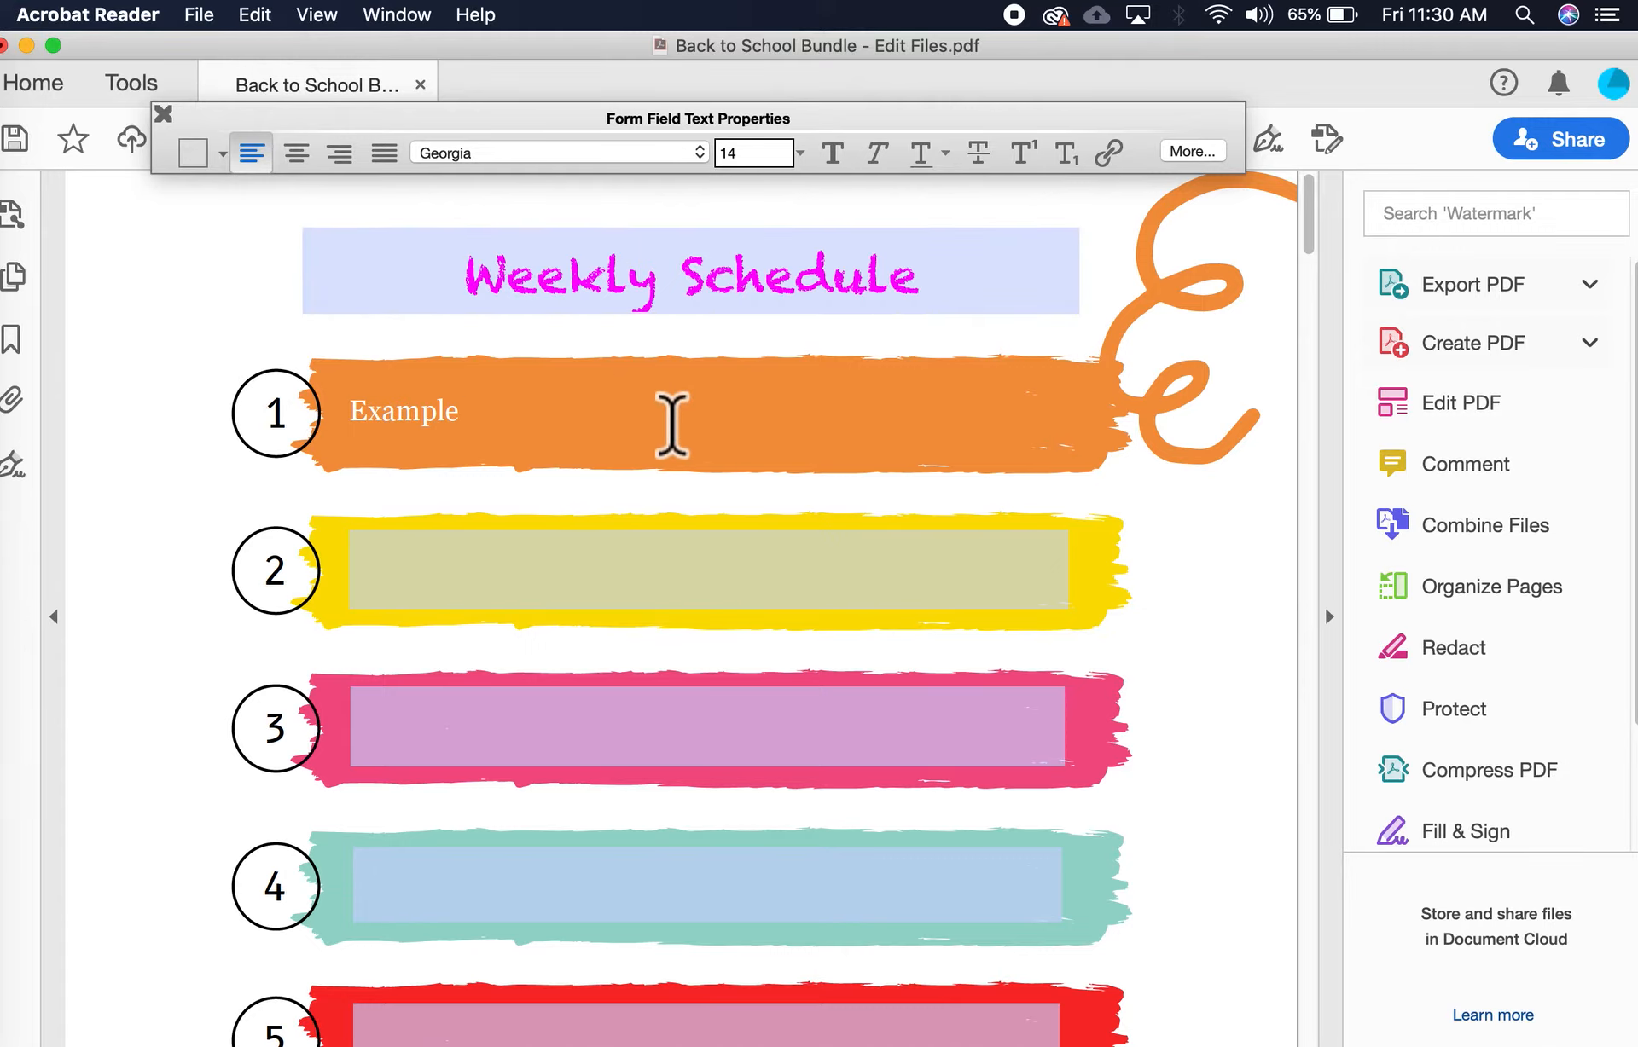
# Save the edited PDF under the new name "Edit Example" in the Video folder, in Adobe PDF Files format.
pyautogui.click(199, 15)
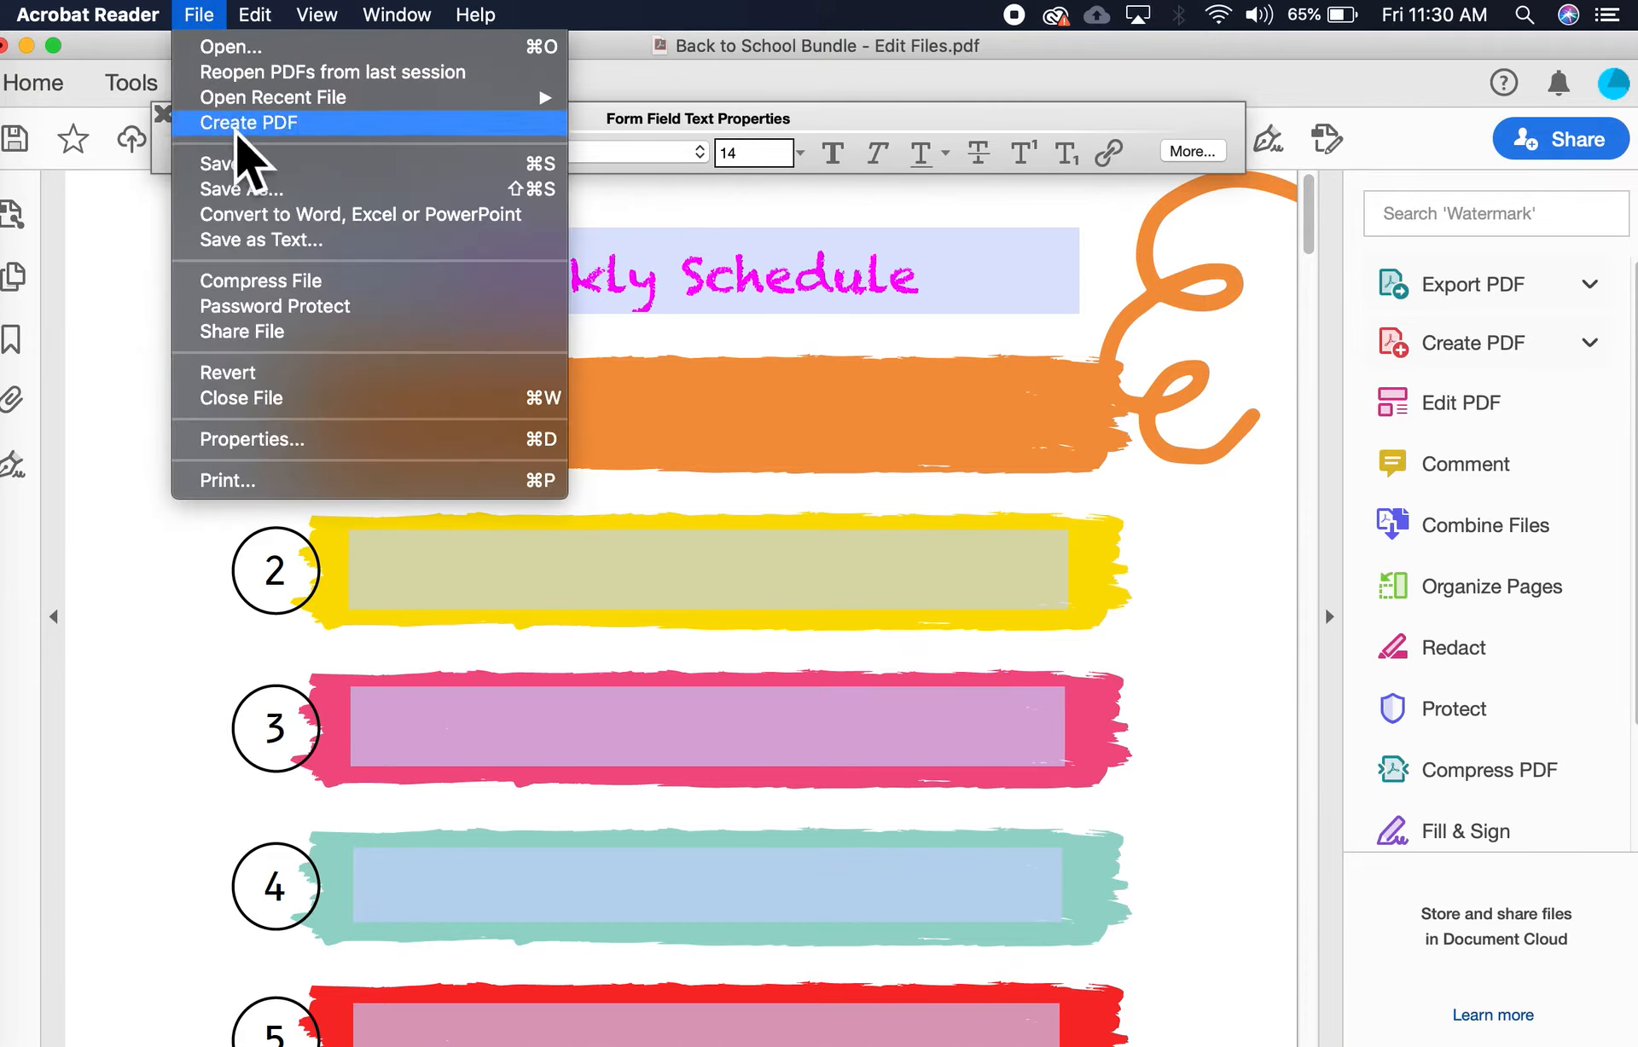
pyautogui.click(267, 189)
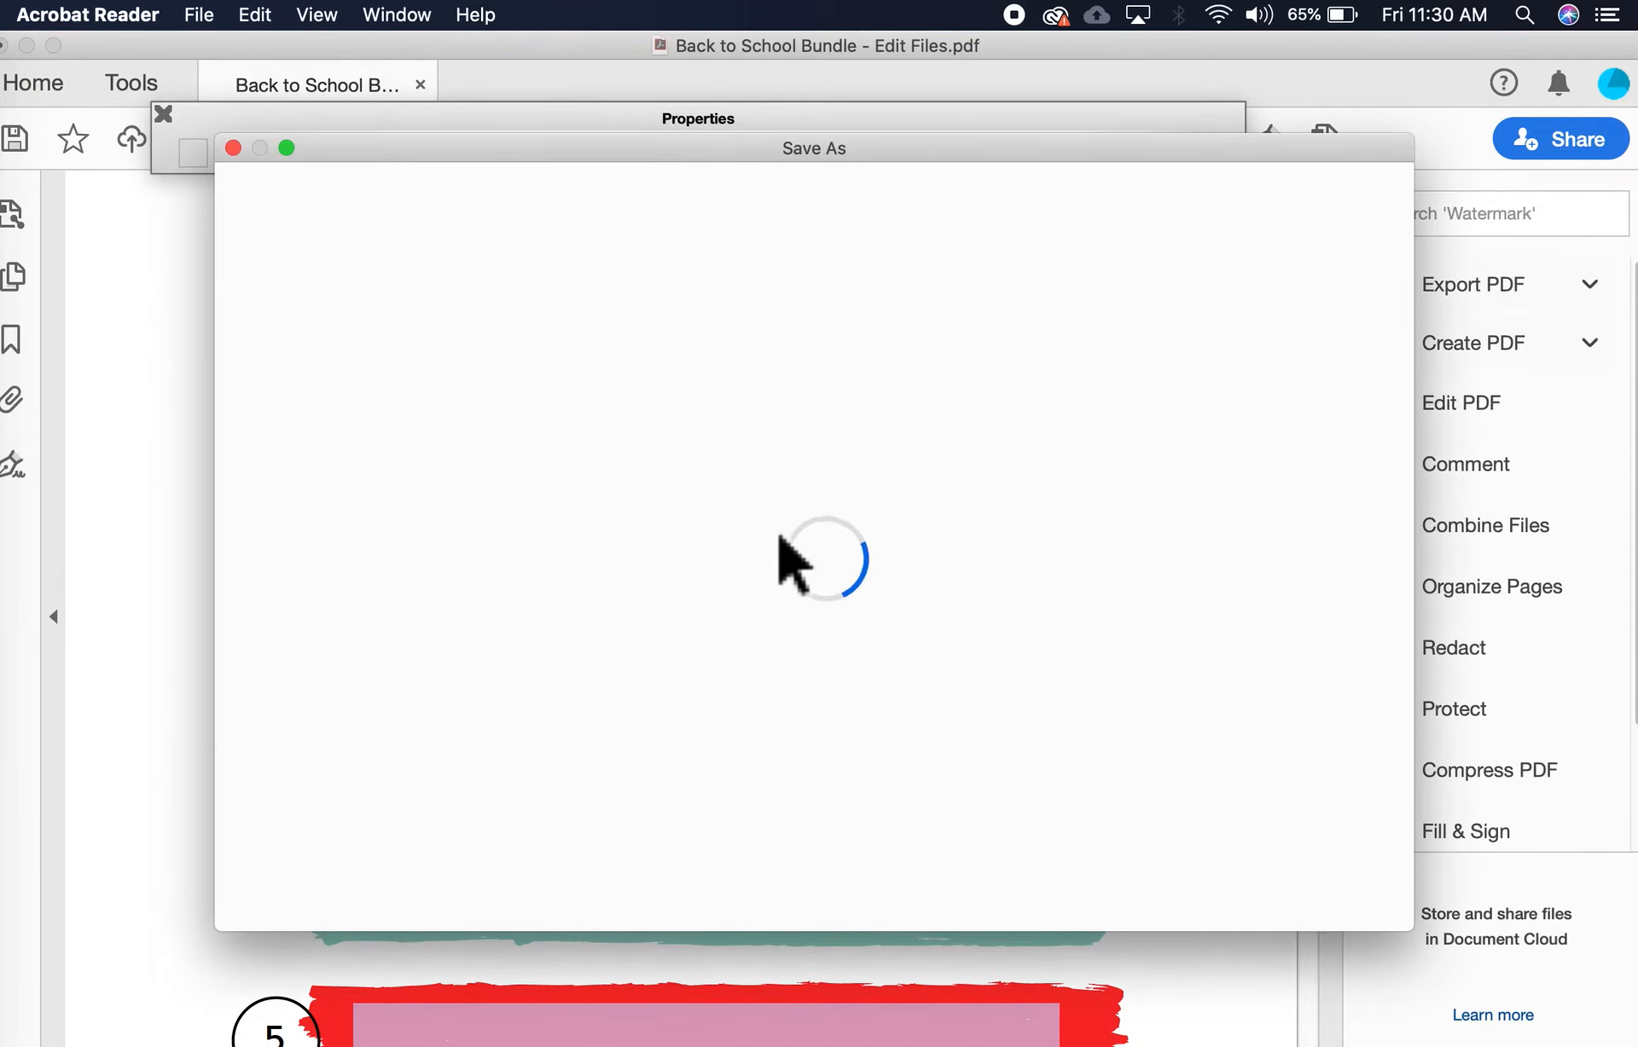
pyautogui.click(807, 433)
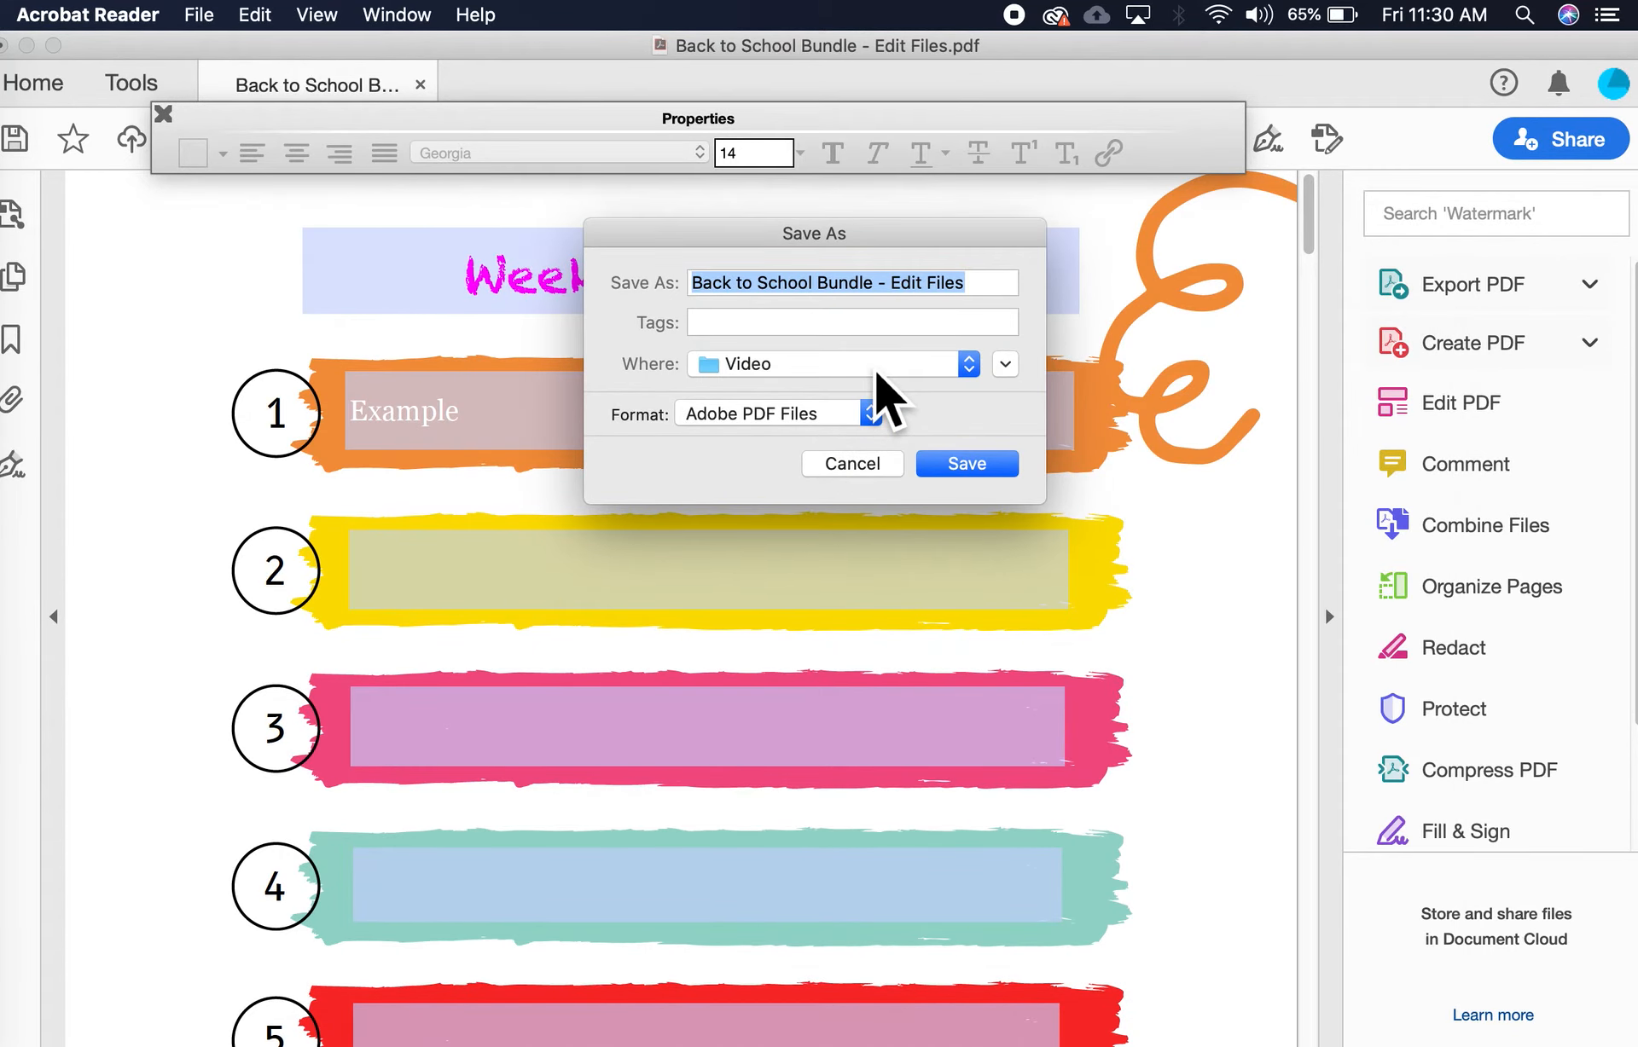
pyautogui.write('A')
pyautogui.press('BackSpace')
pyautogui.write('Edit Example')
pyautogui.click(970, 467)
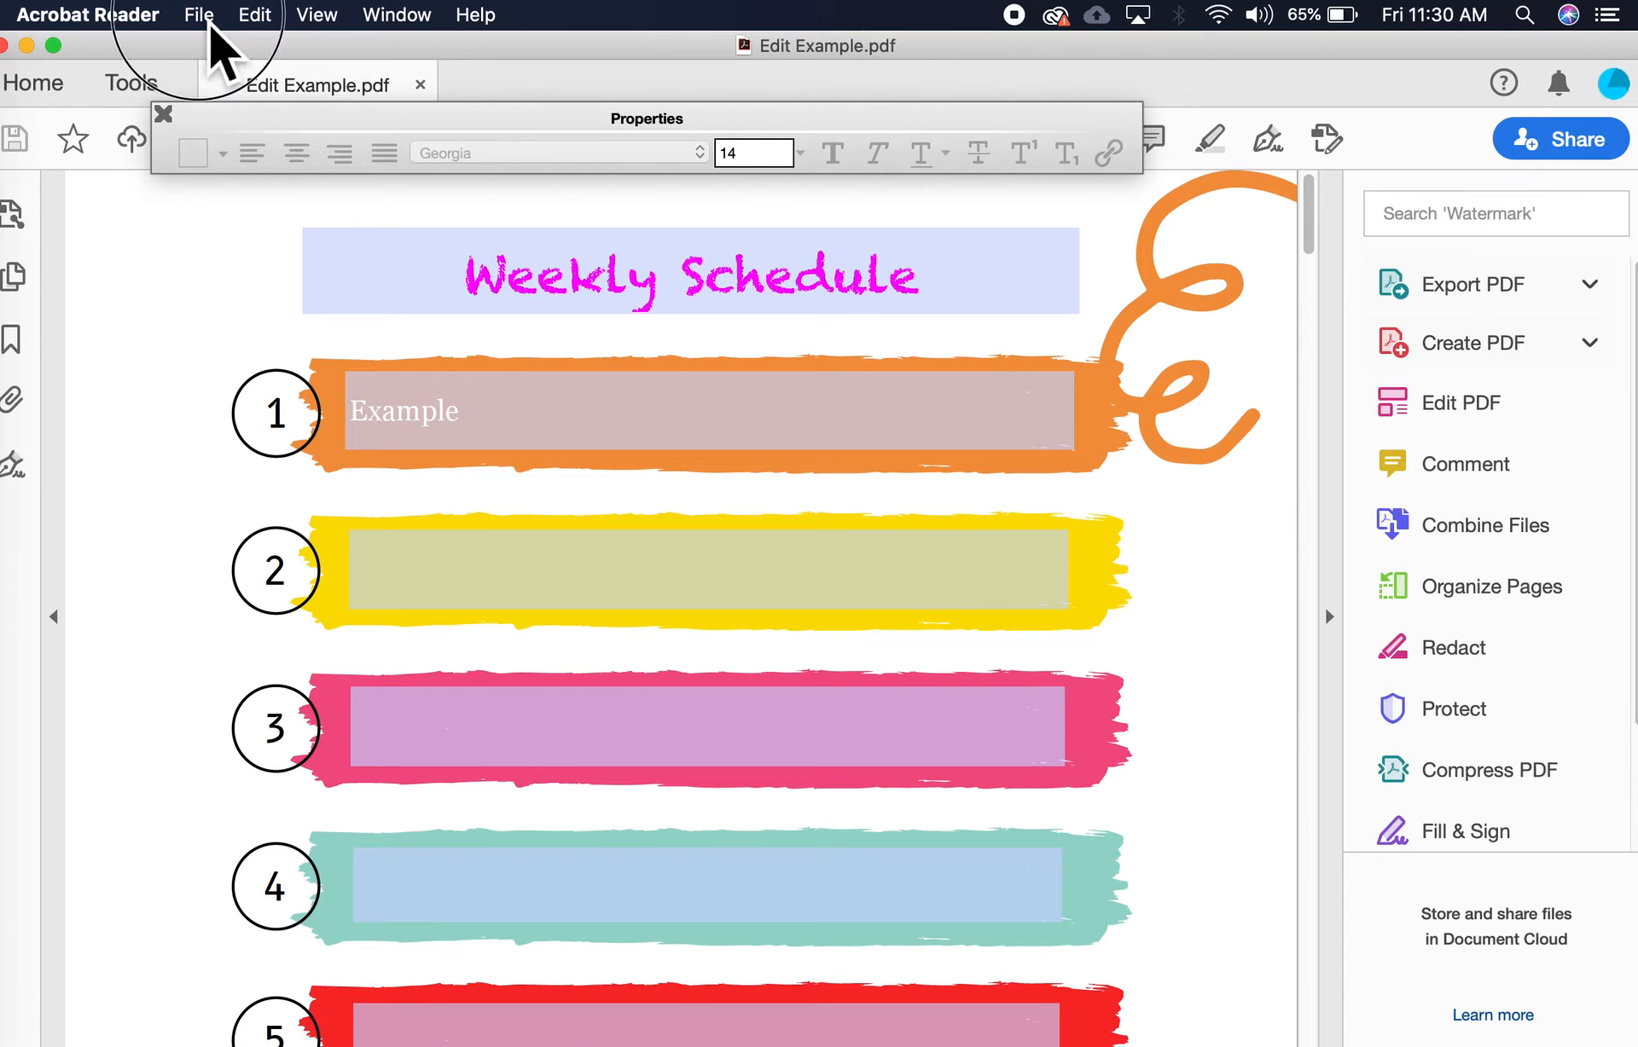
# Open Edit Example.pdf from the Video folder, dismissing the file size notice and the text properties bar.
pyautogui.click(199, 17)
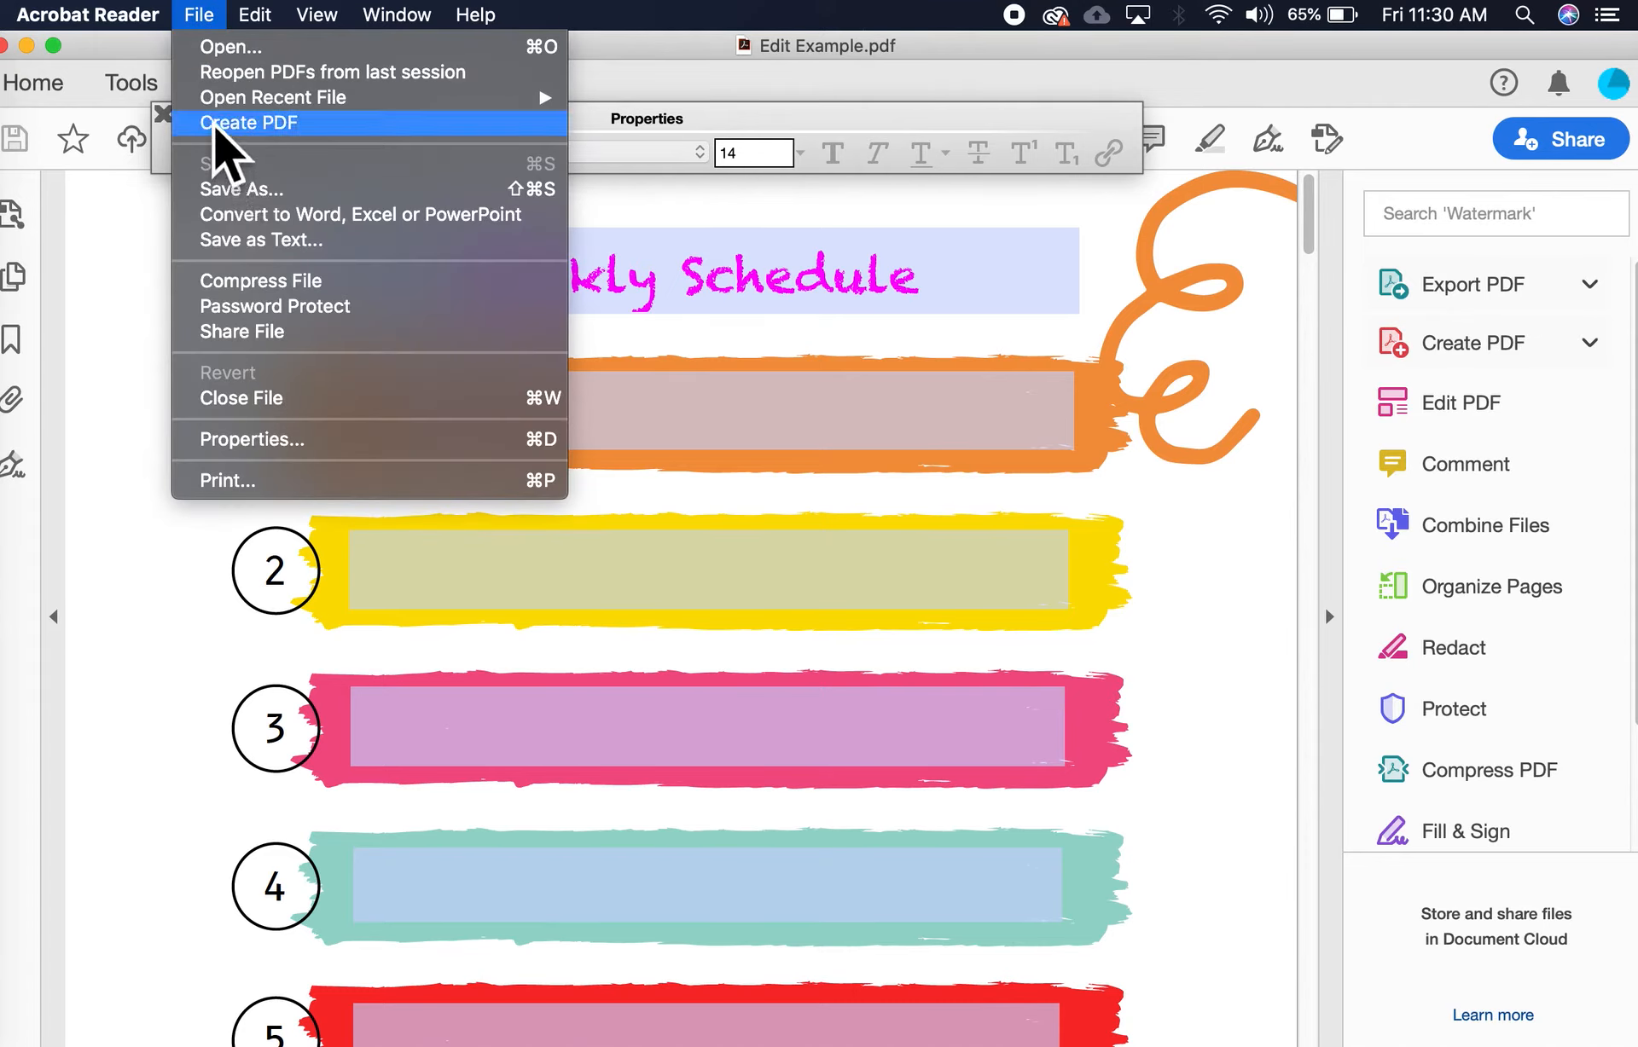
pyautogui.click(207, 47)
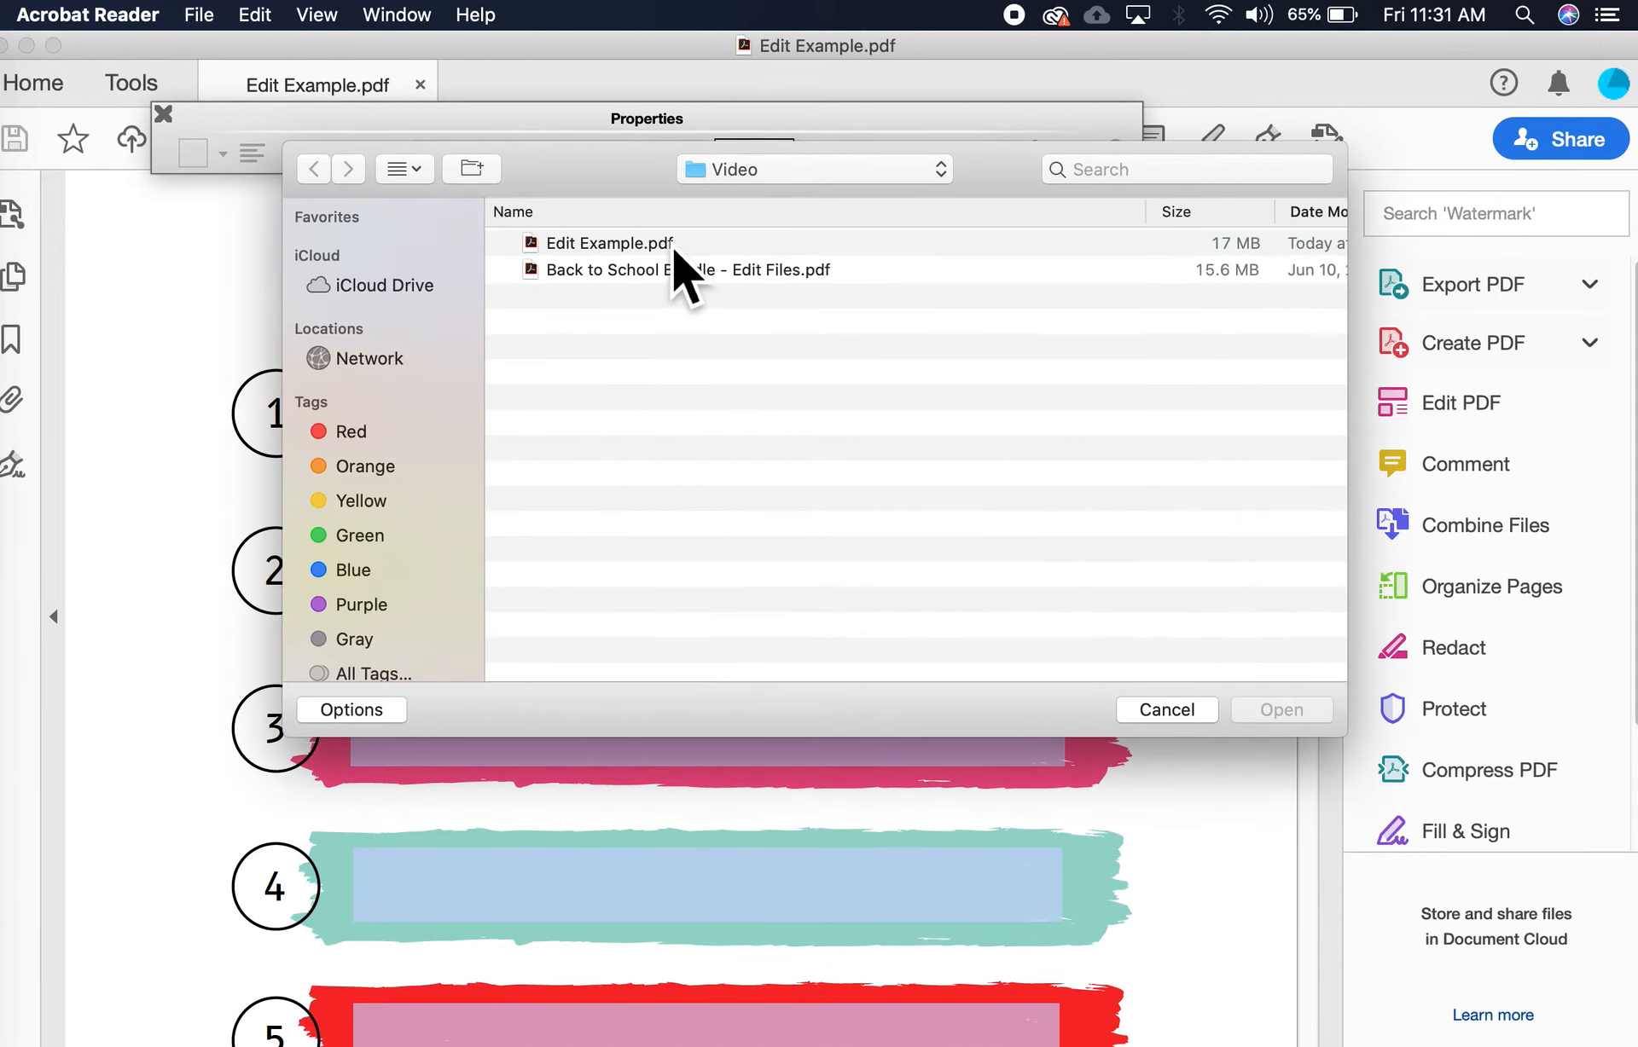
pyautogui.doubleClick(671, 244)
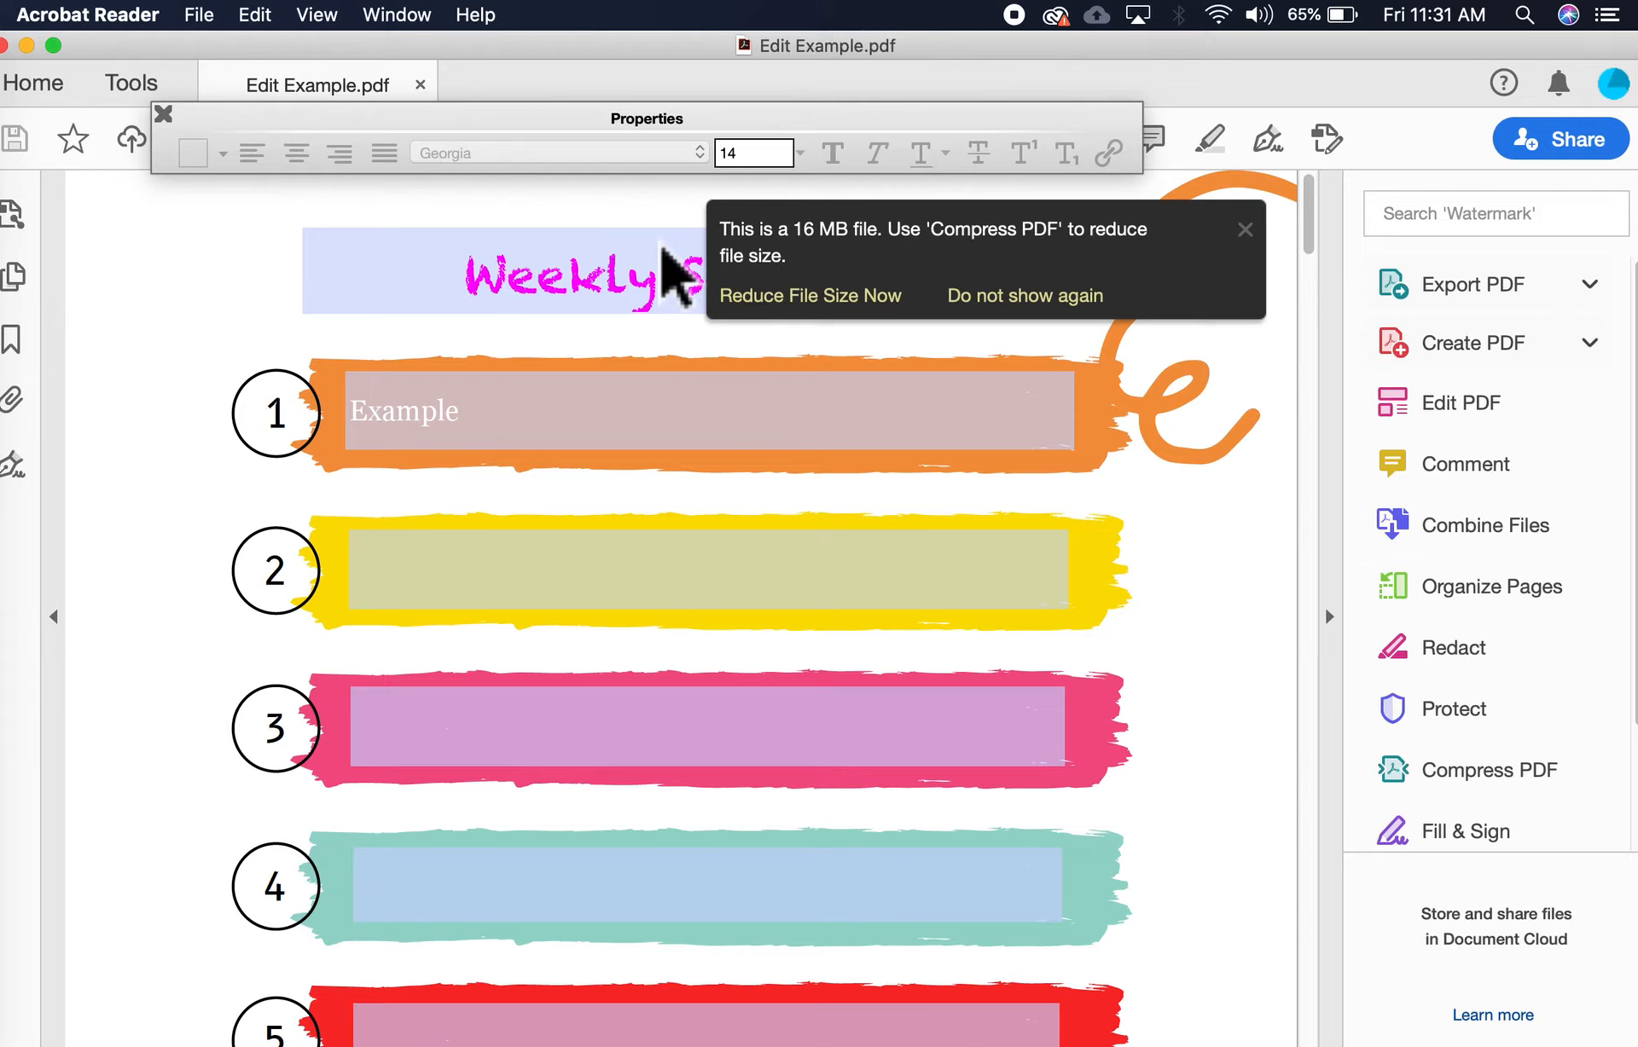
pyautogui.click(1244, 229)
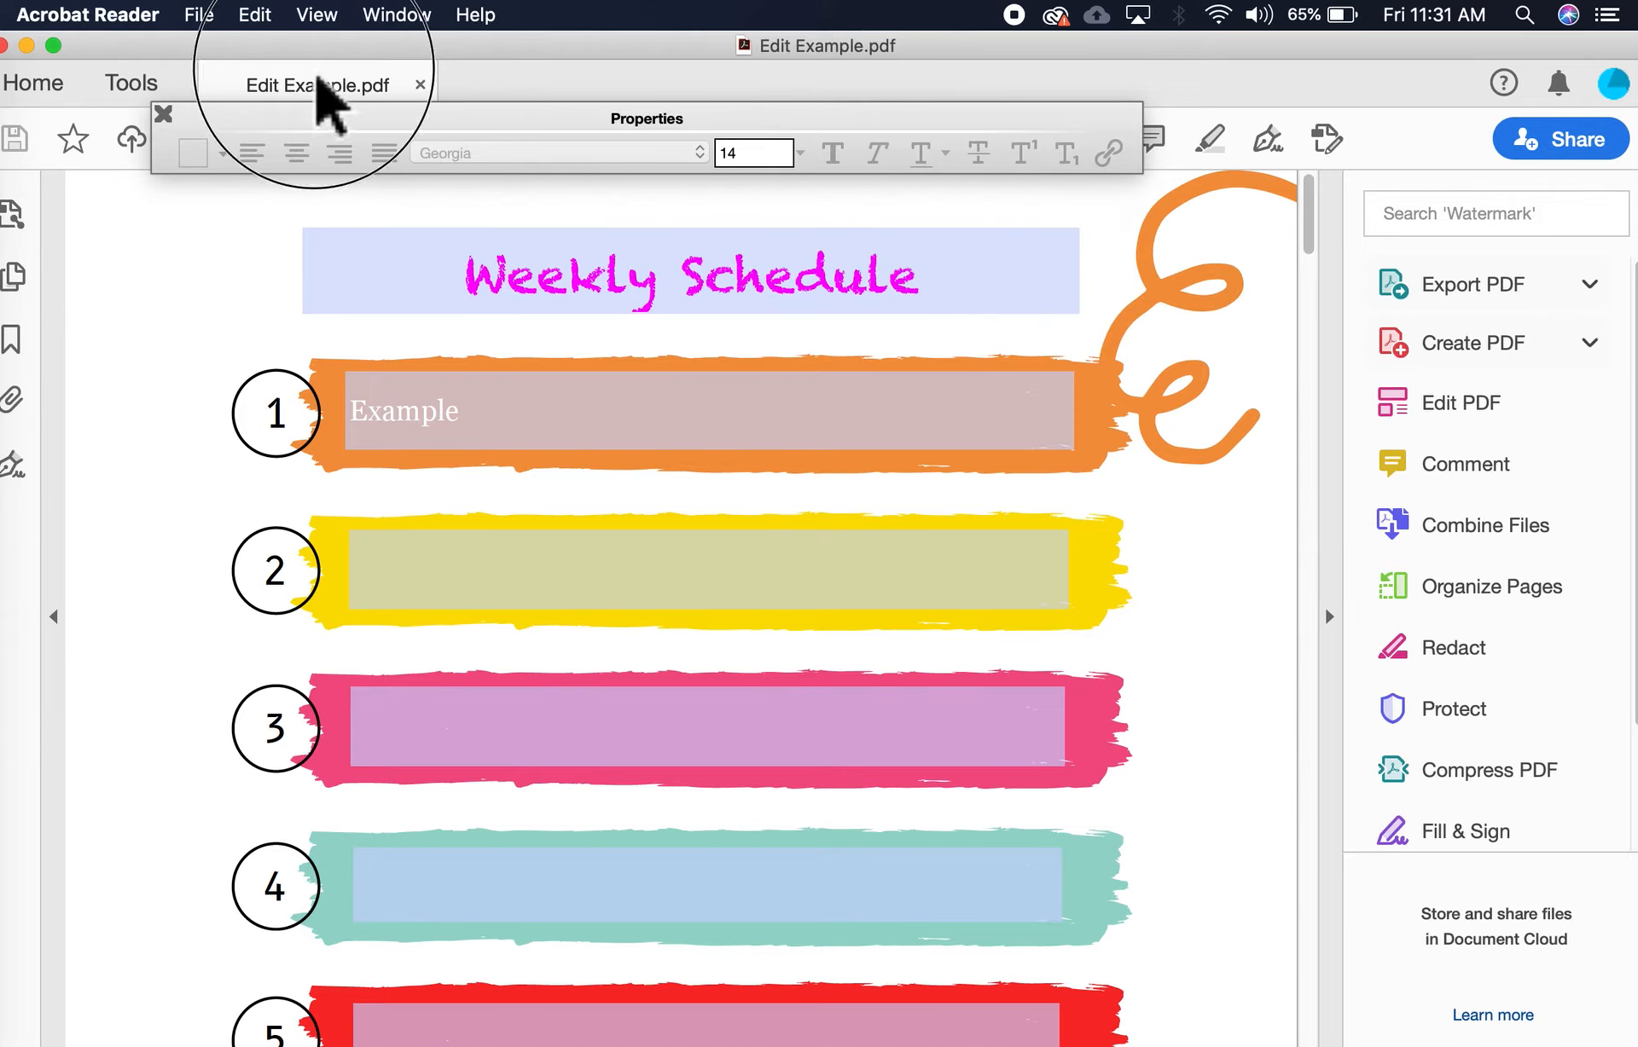
pyautogui.click(160, 125)
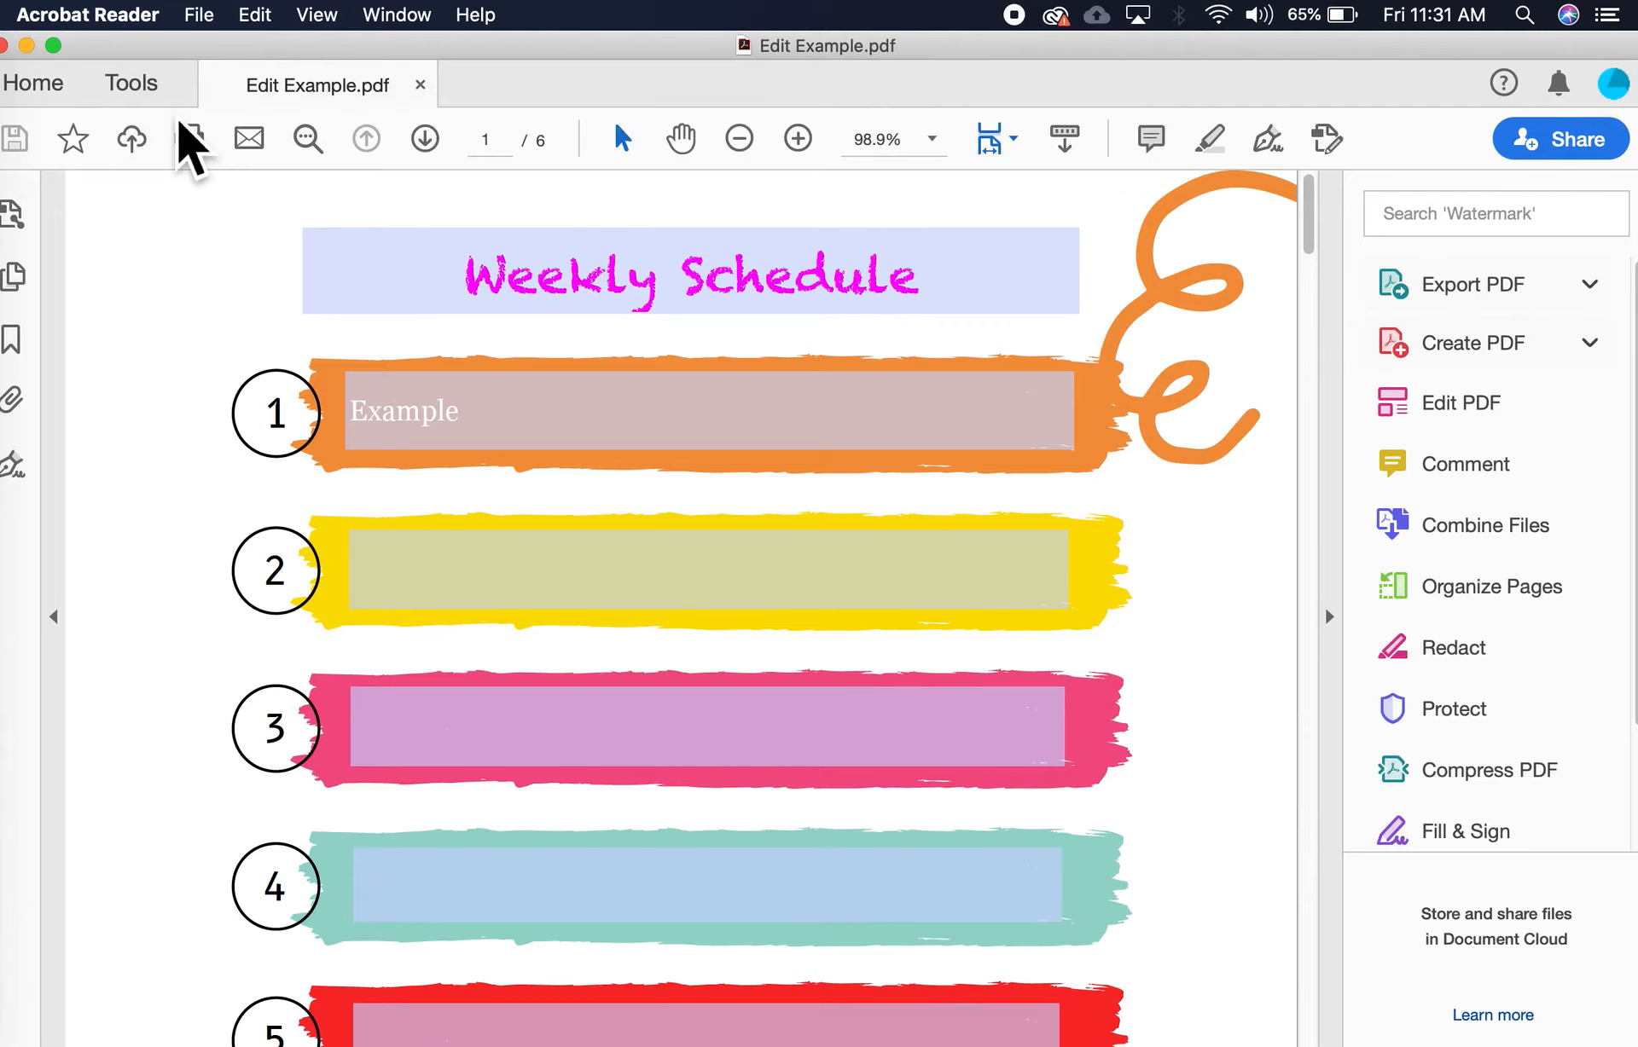
pyautogui.click(201, 17)
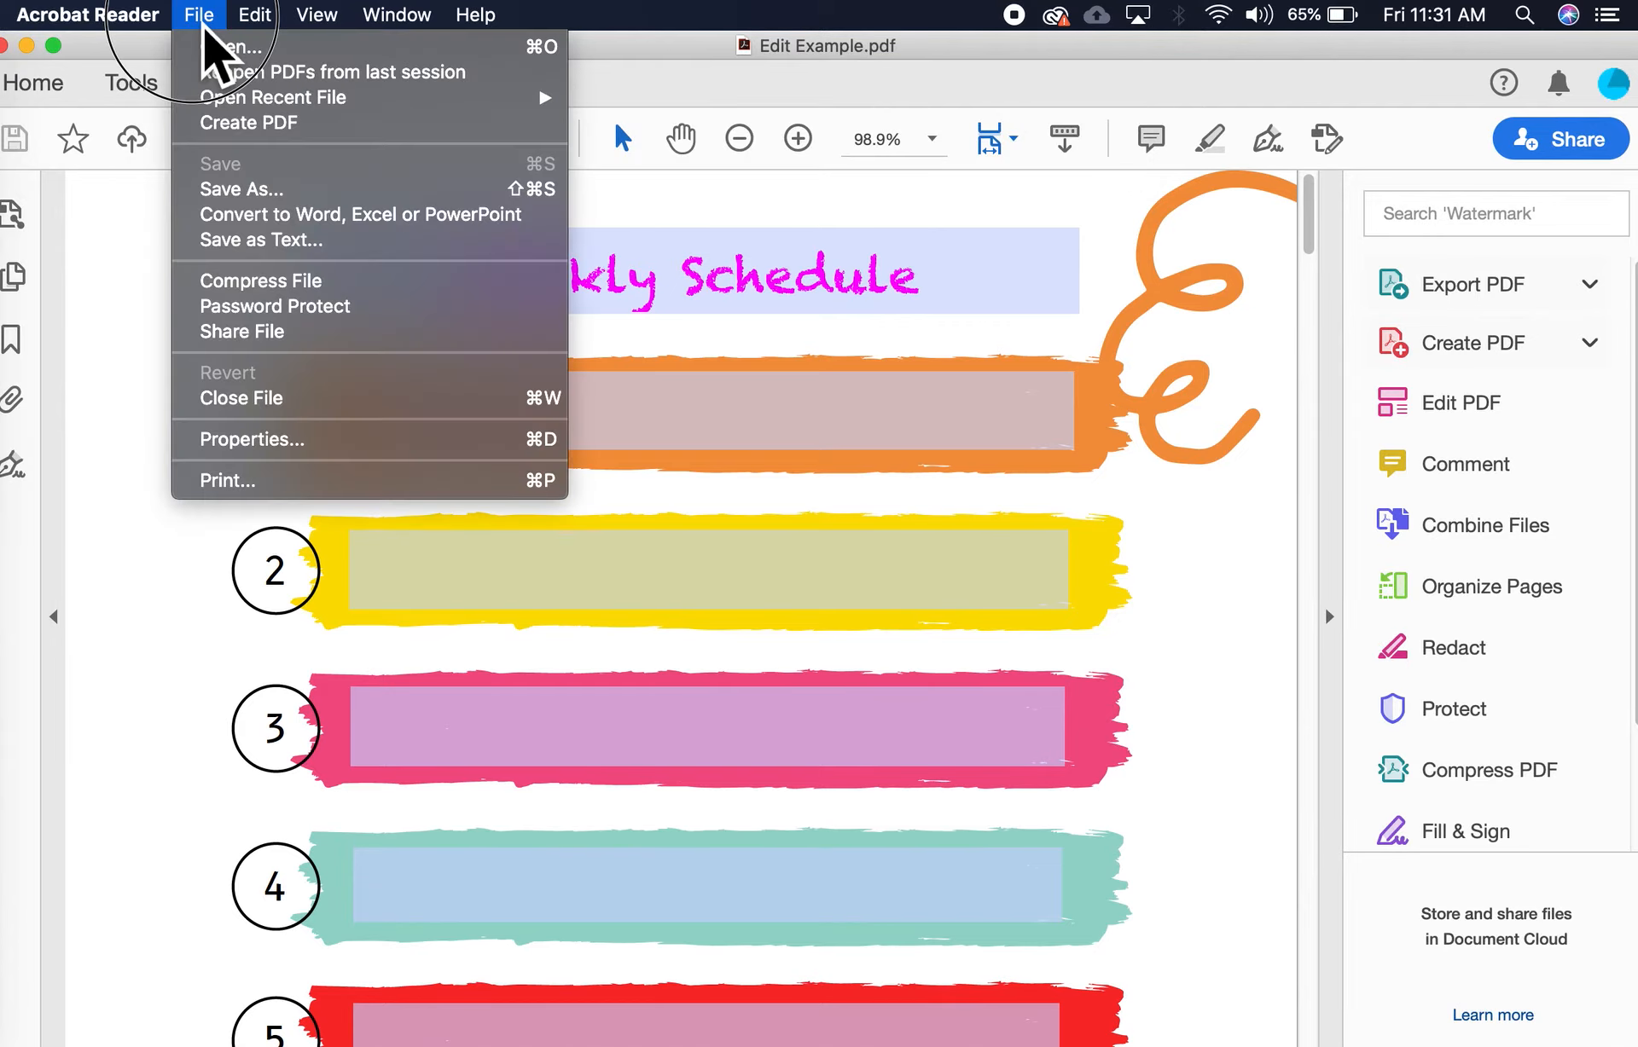
pyautogui.click(222, 48)
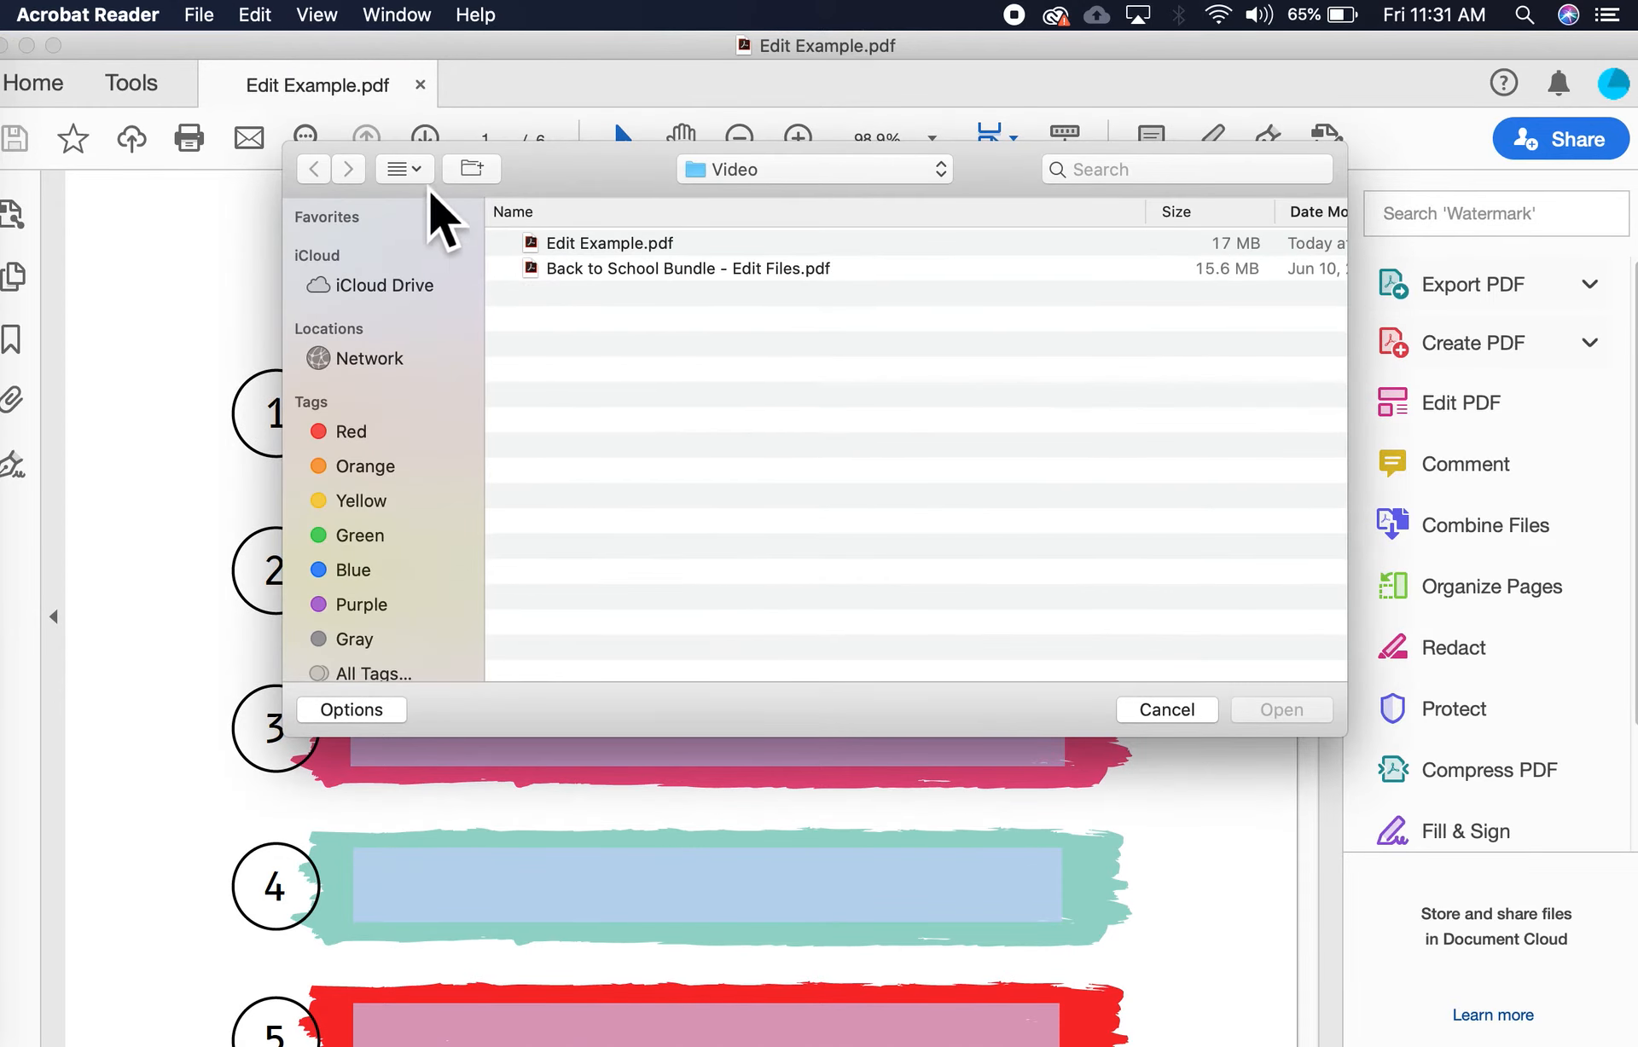
pyautogui.click(1158, 718)
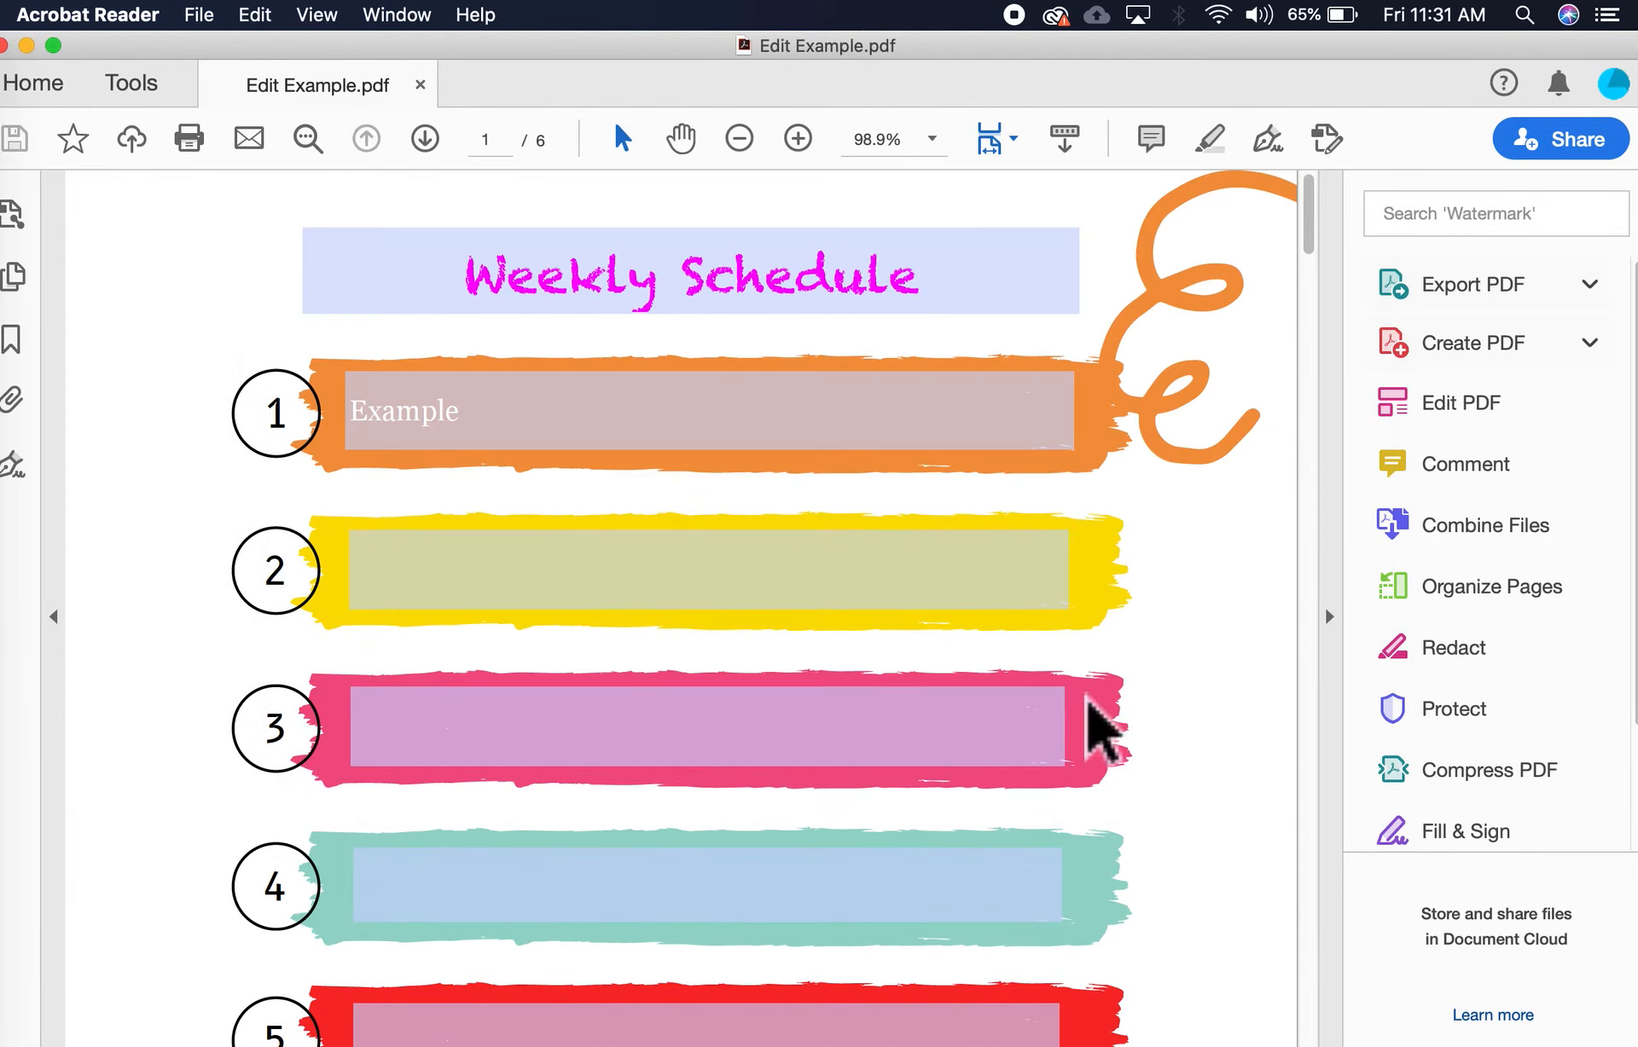
pyautogui.click(725, 409)
pyautogui.click(736, 313)
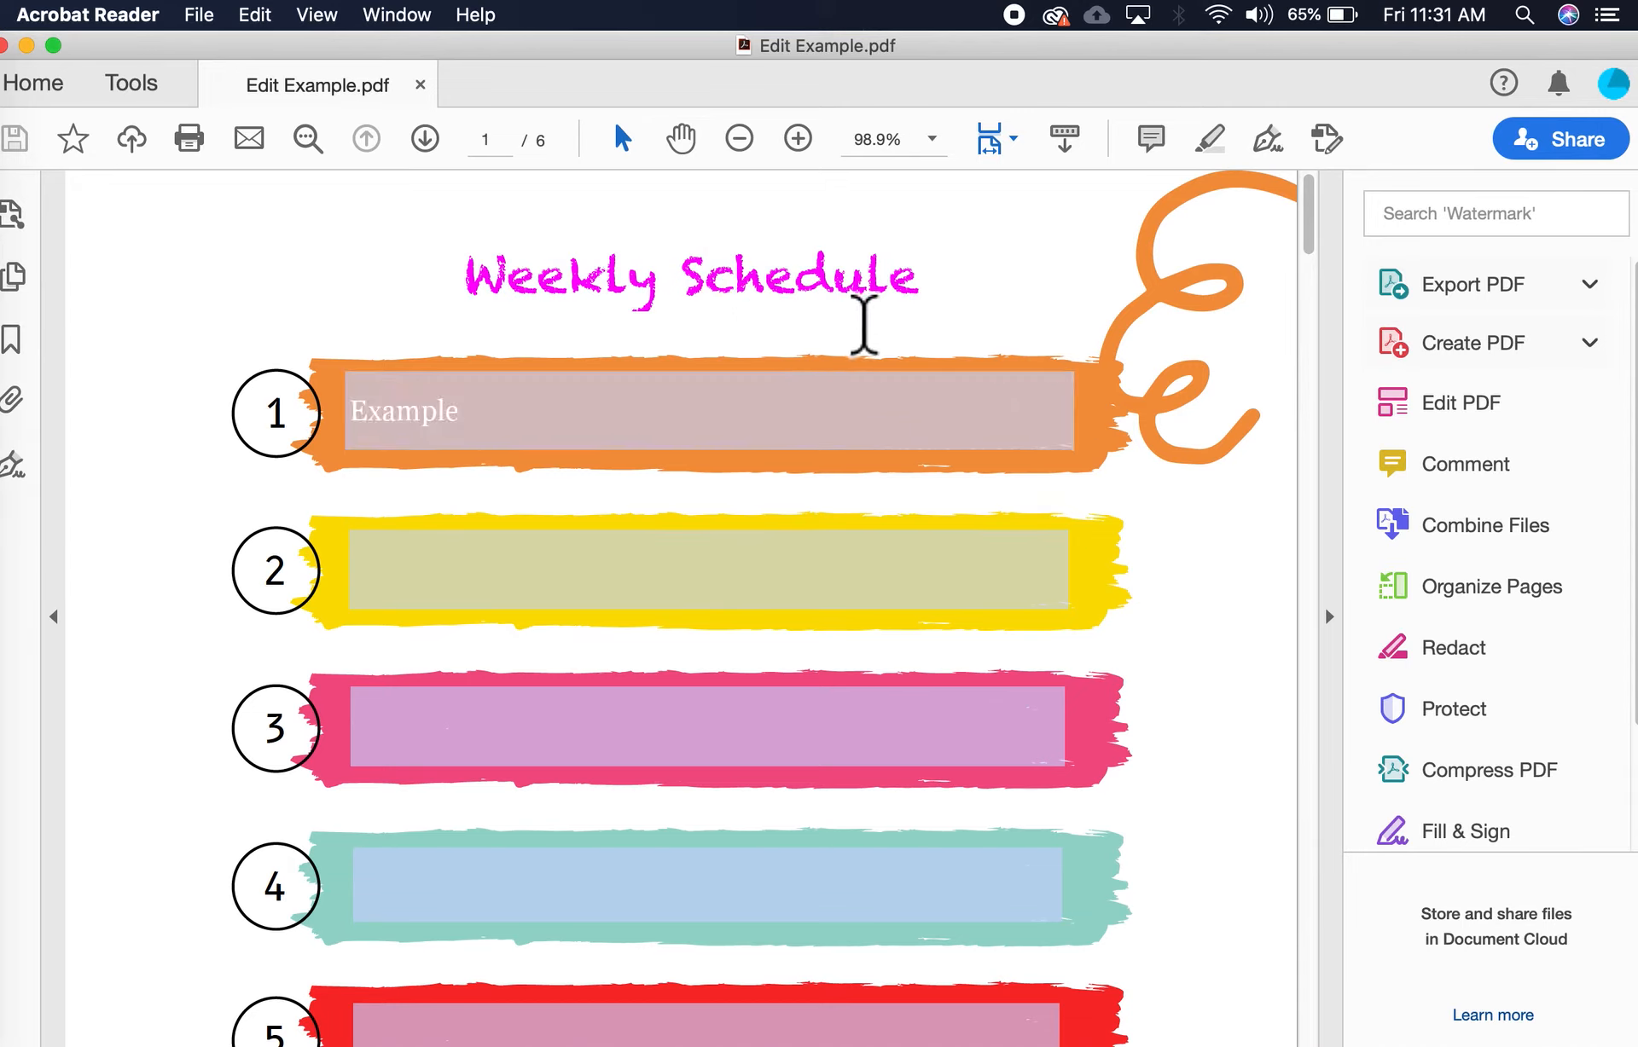
pyautogui.click(633, 61)
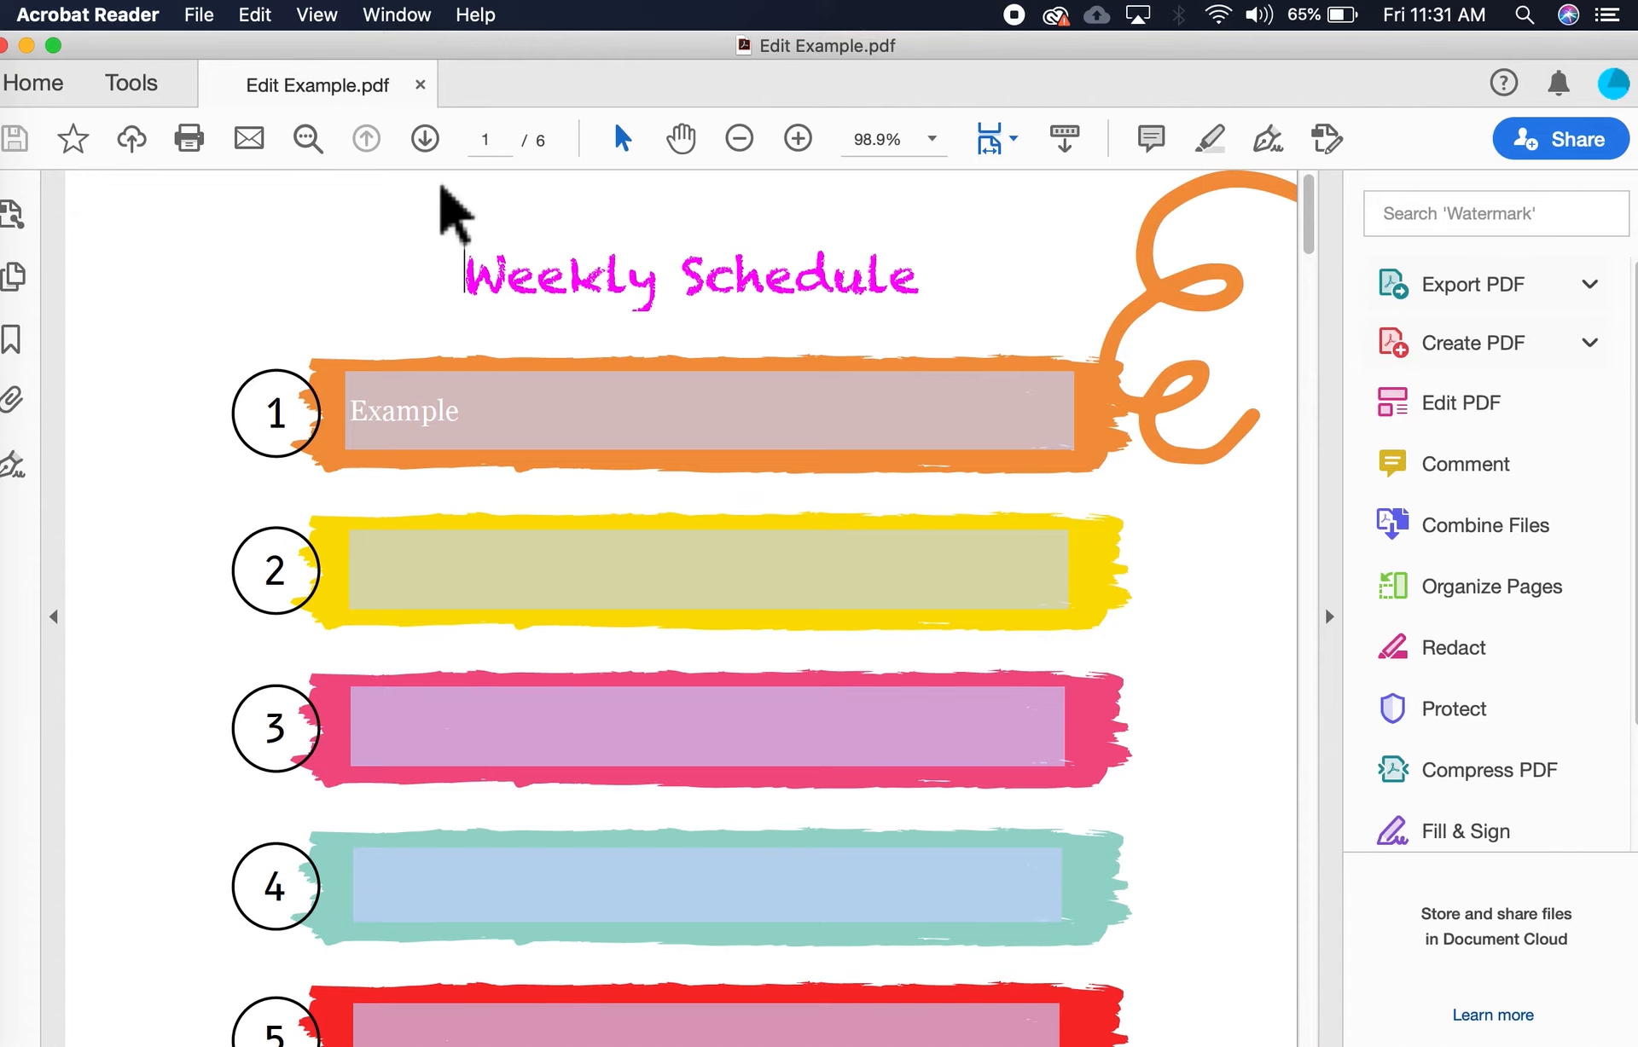
# Try print settings with Fit sizing, paper source chosen by PDF page size, and Document and Markups, leaving the dialog without printing.
pyautogui.click(199, 15)
pyautogui.click(284, 485)
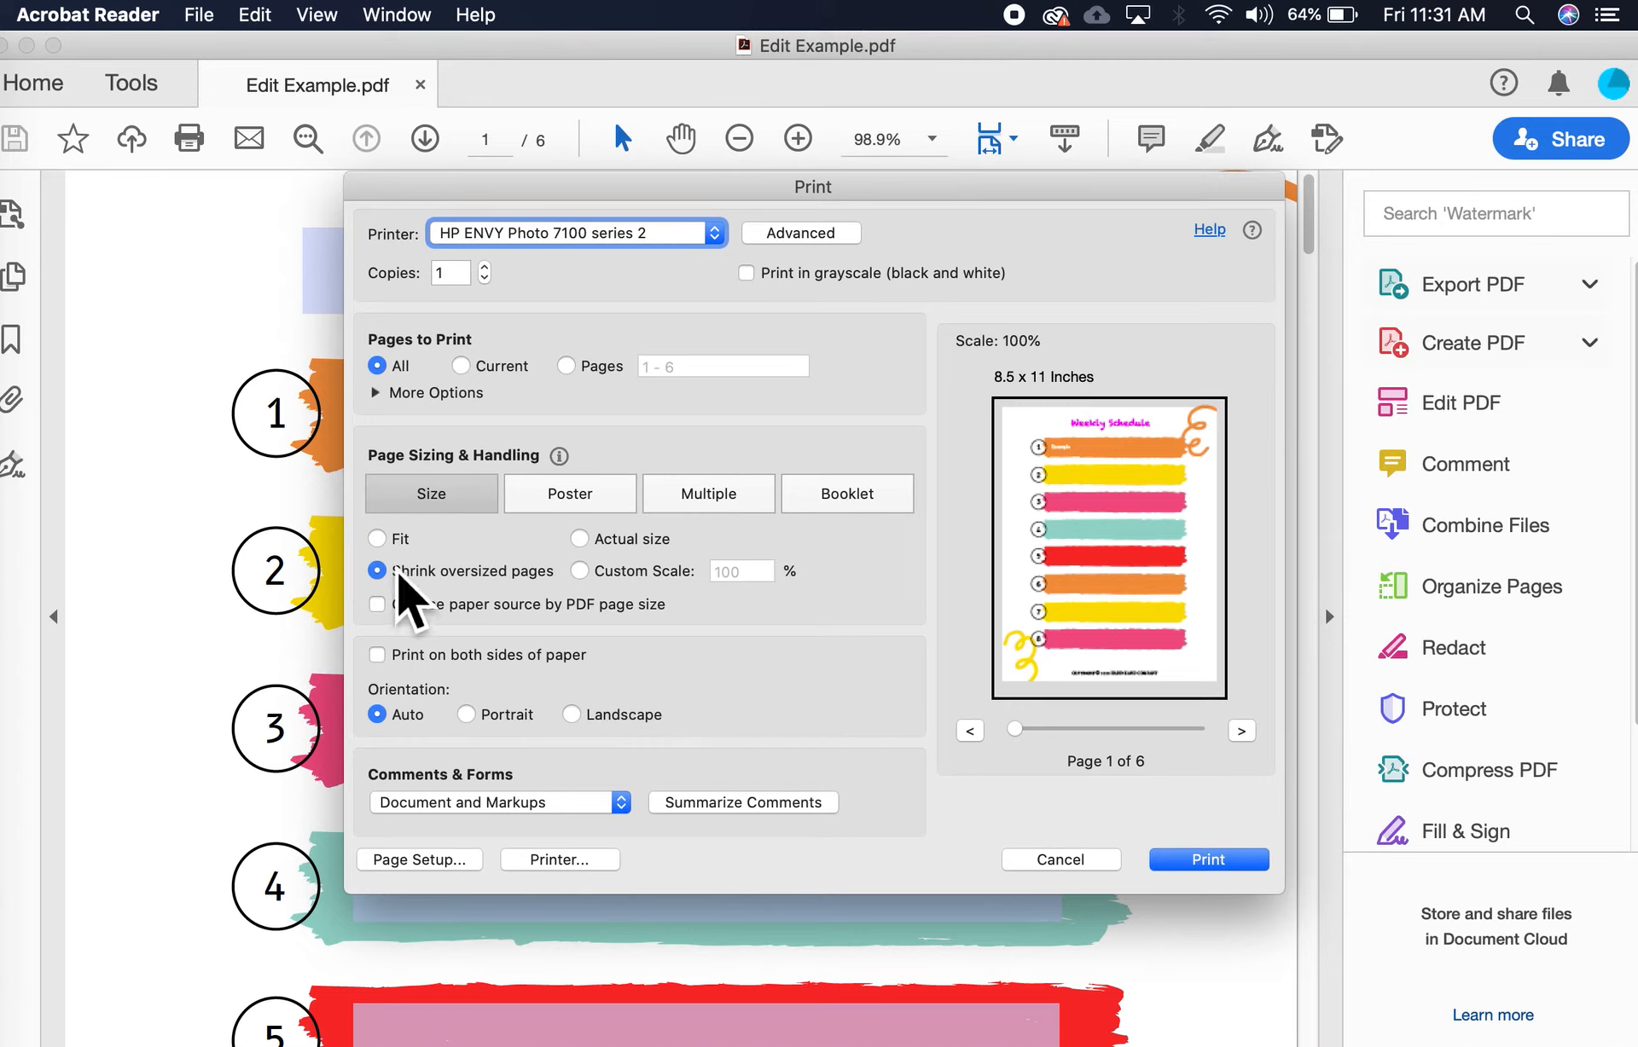
pyautogui.click(401, 542)
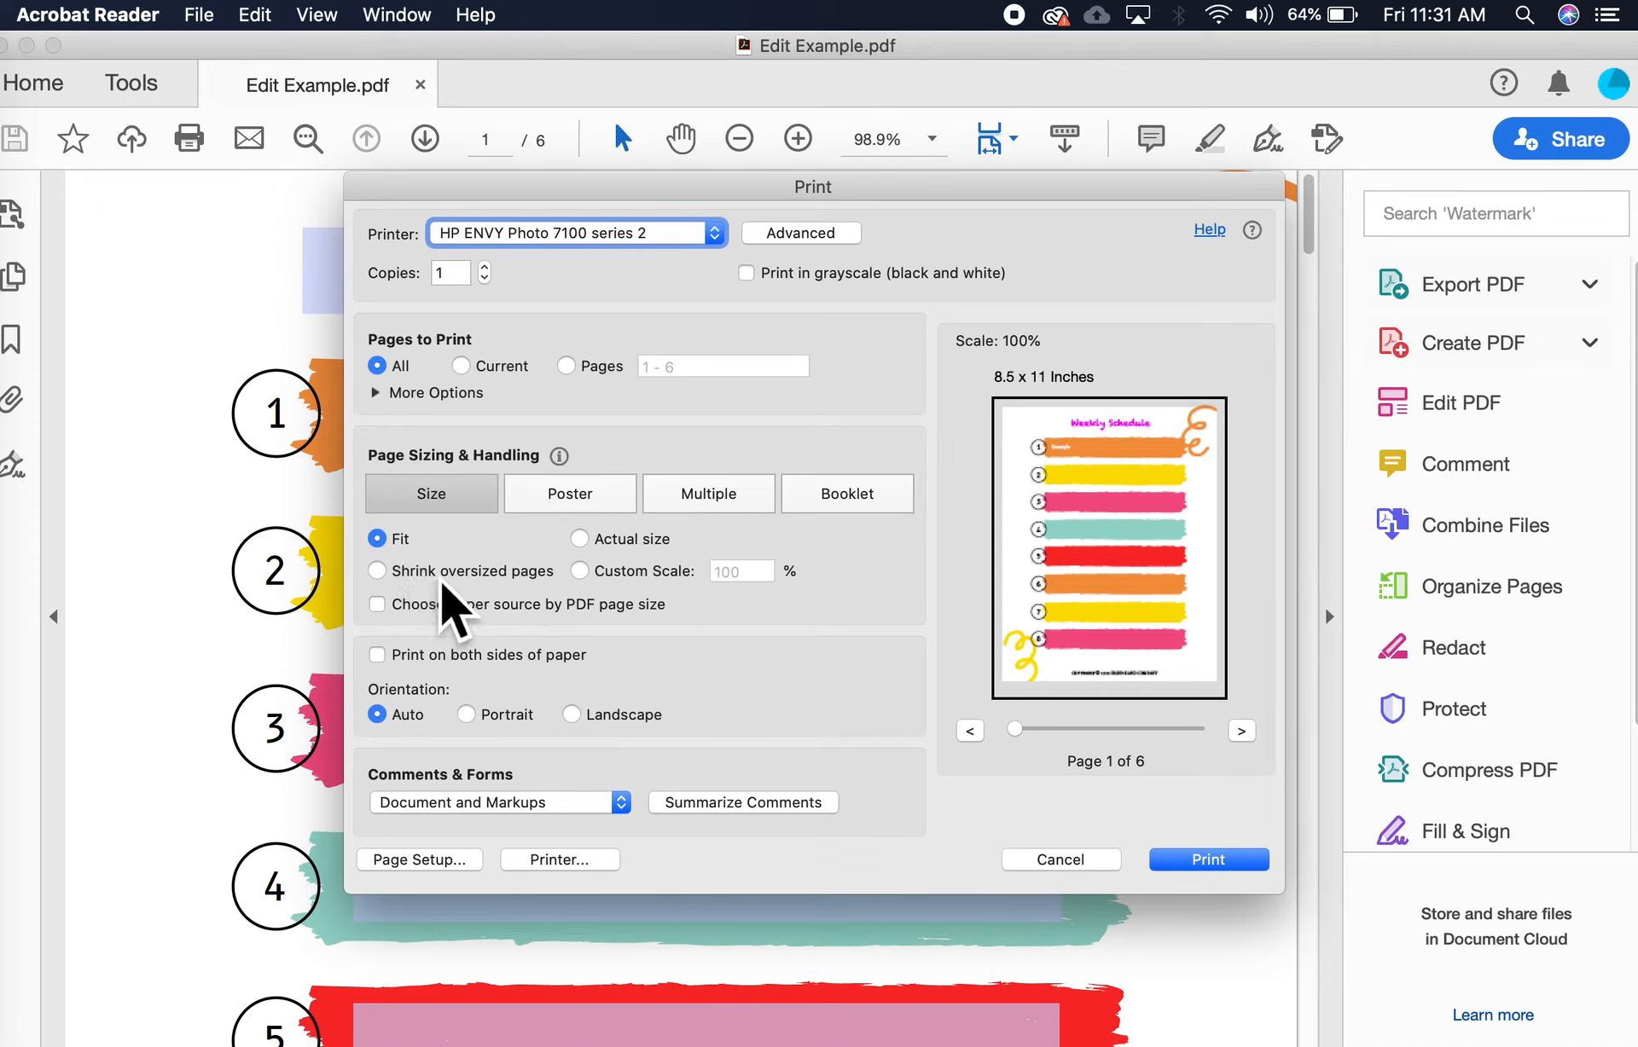
pyautogui.click(443, 607)
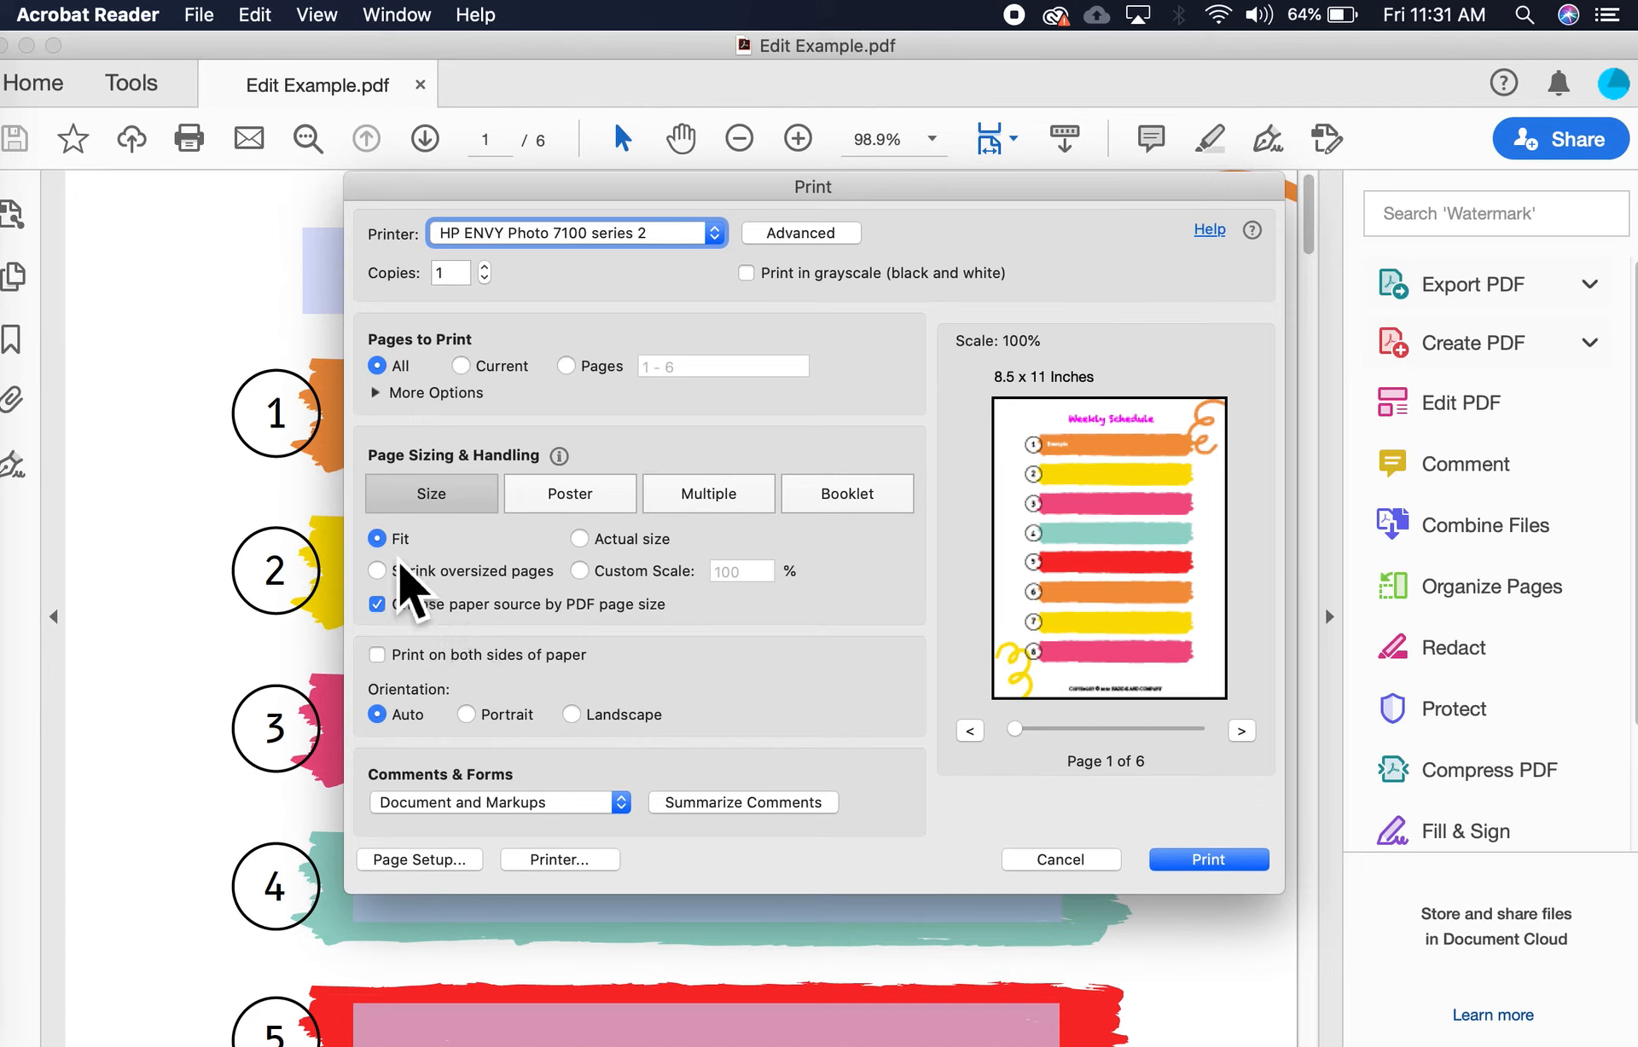
pyautogui.click(377, 604)
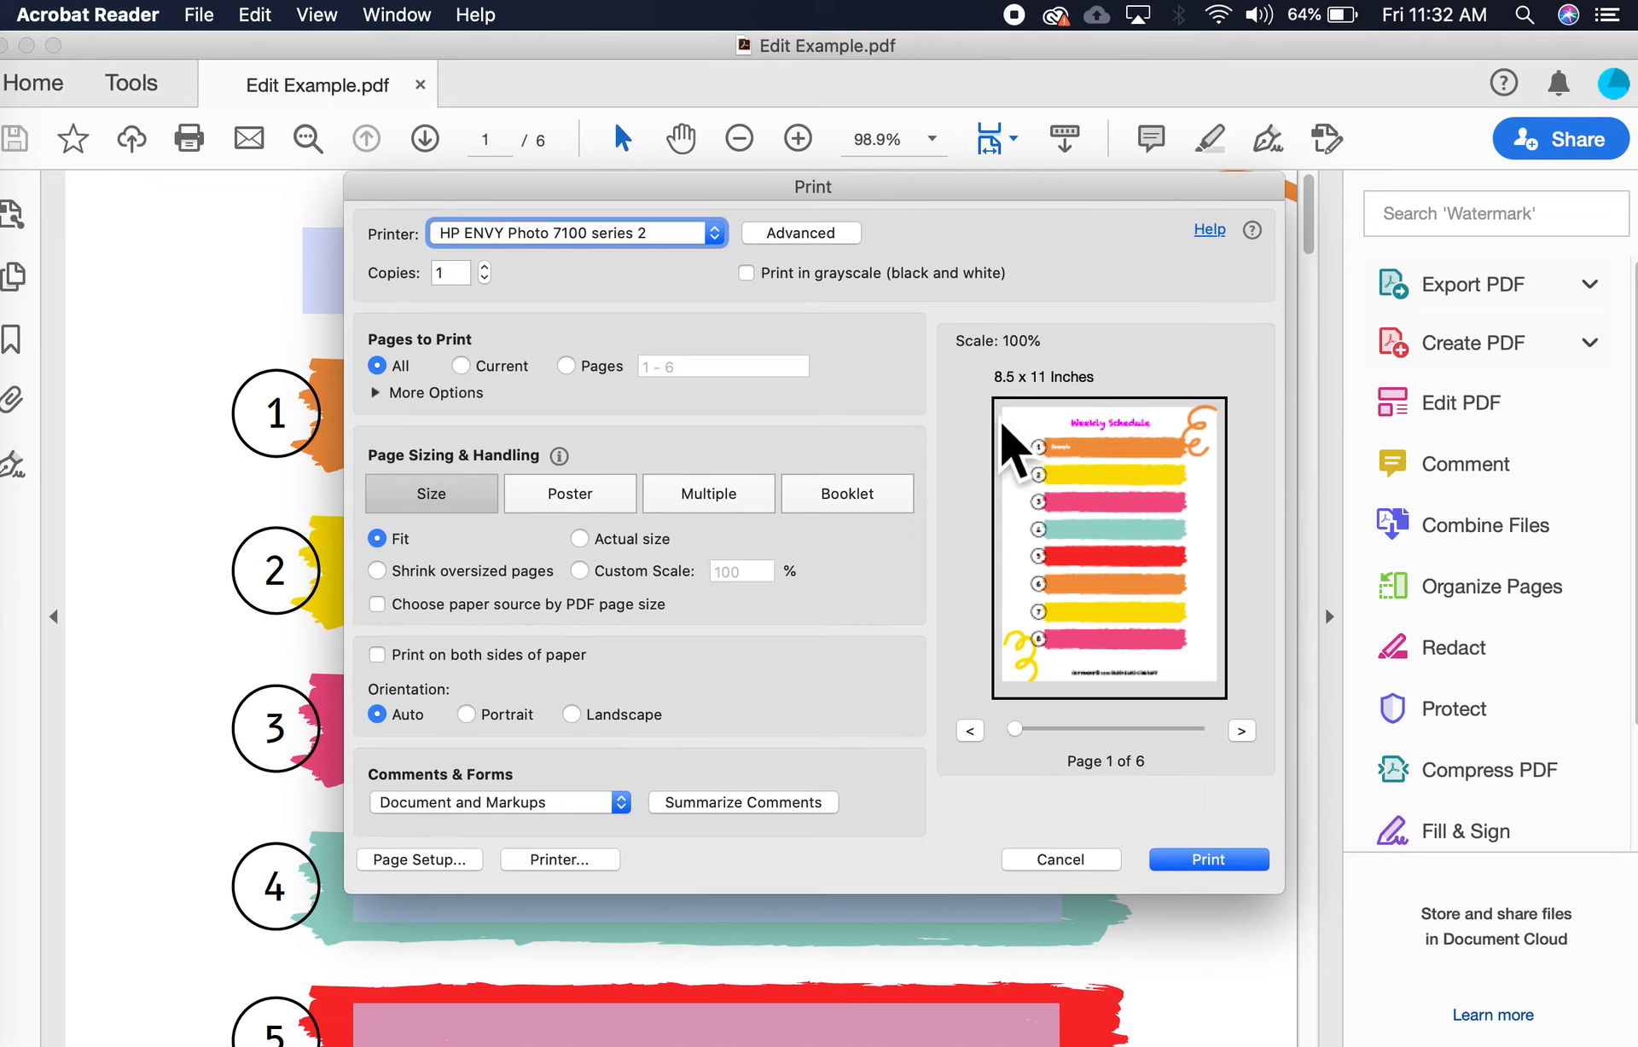
pyautogui.click(529, 608)
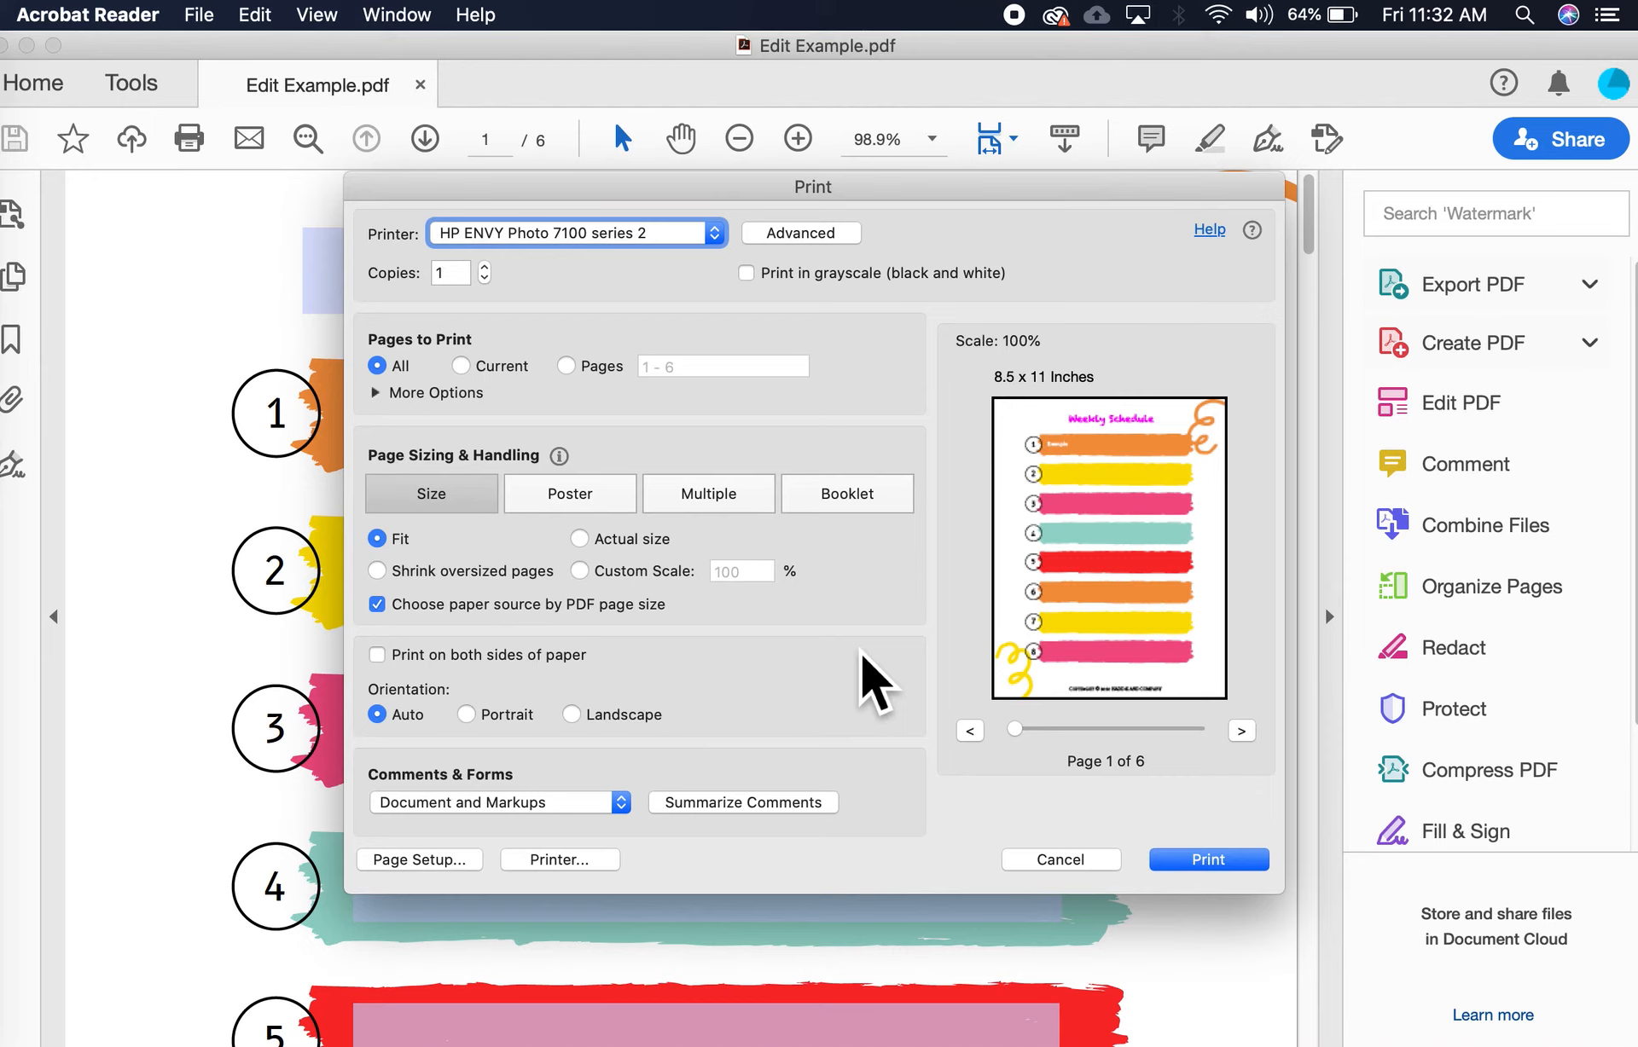
pyautogui.click(619, 810)
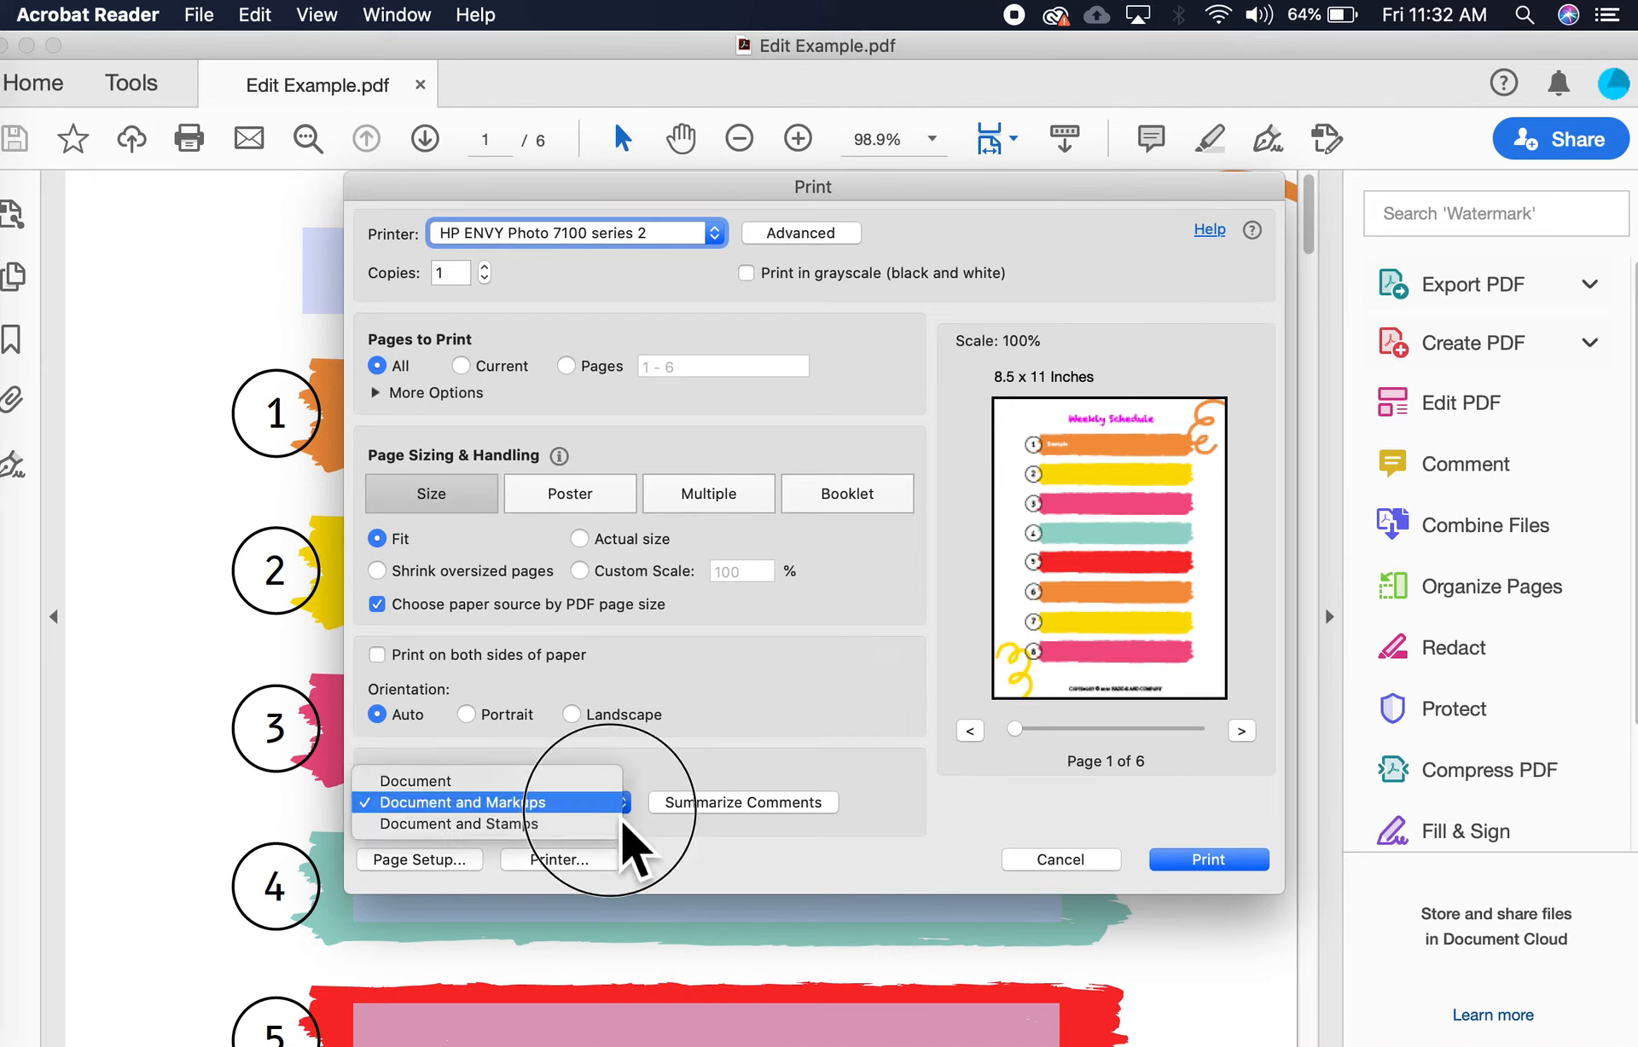
pyautogui.click(569, 809)
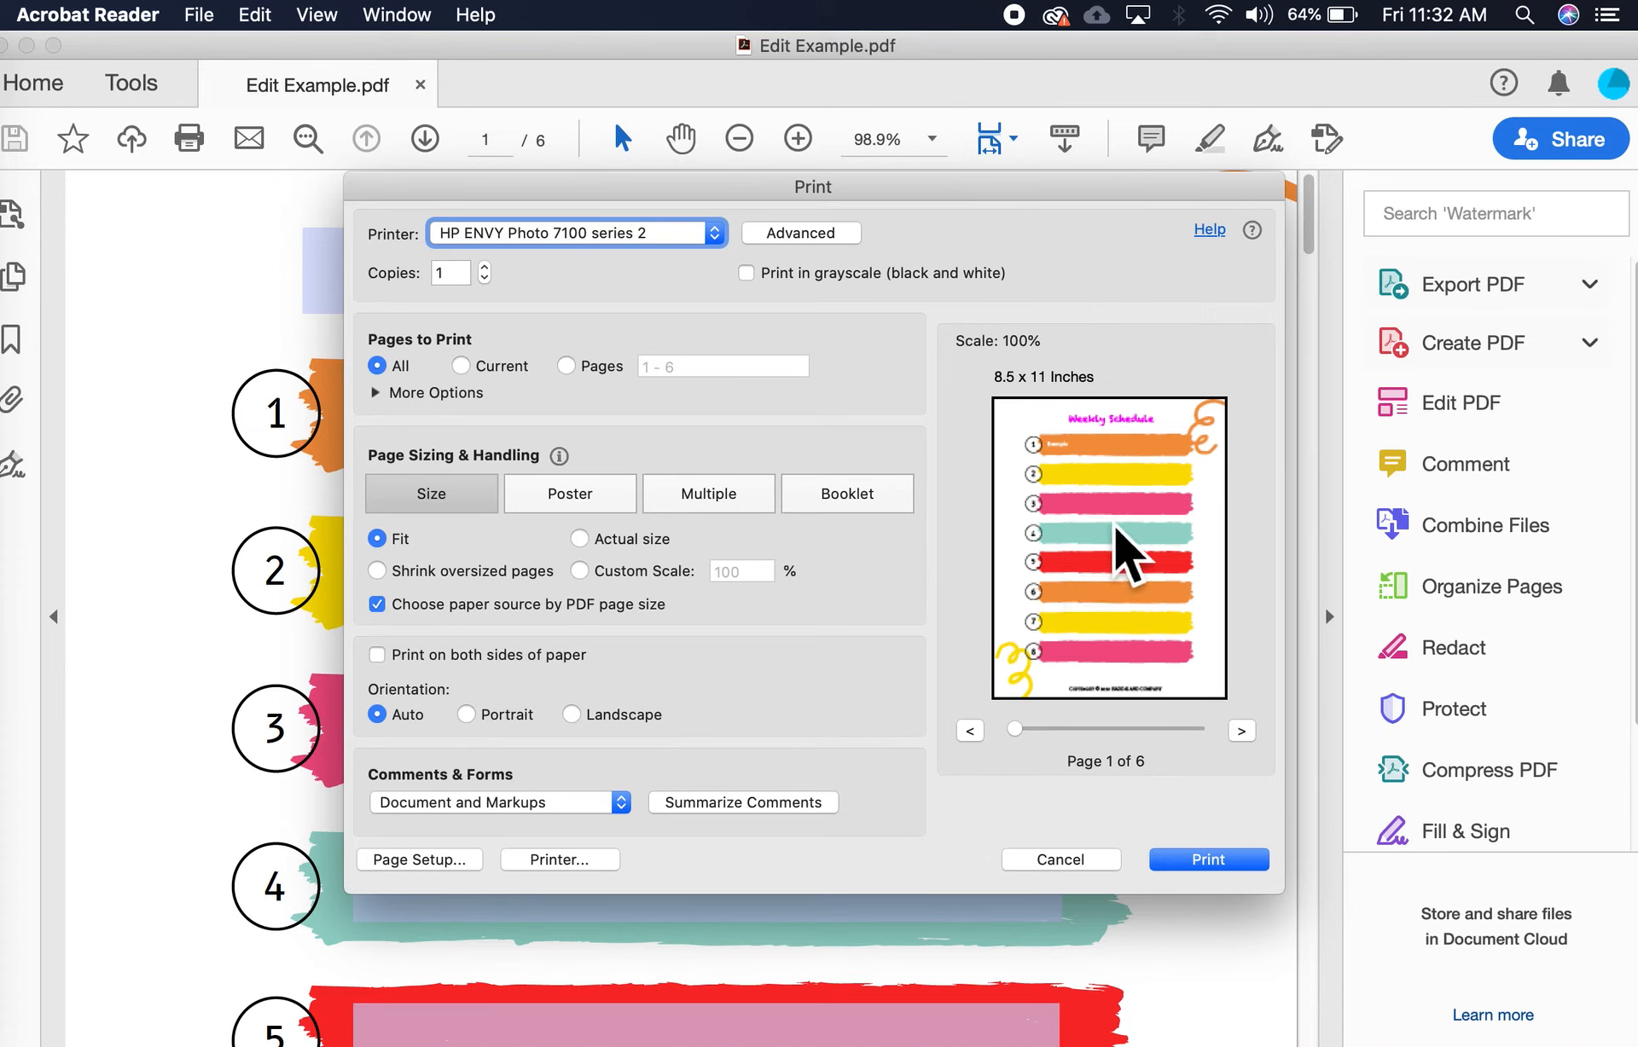
pyautogui.click(1041, 862)
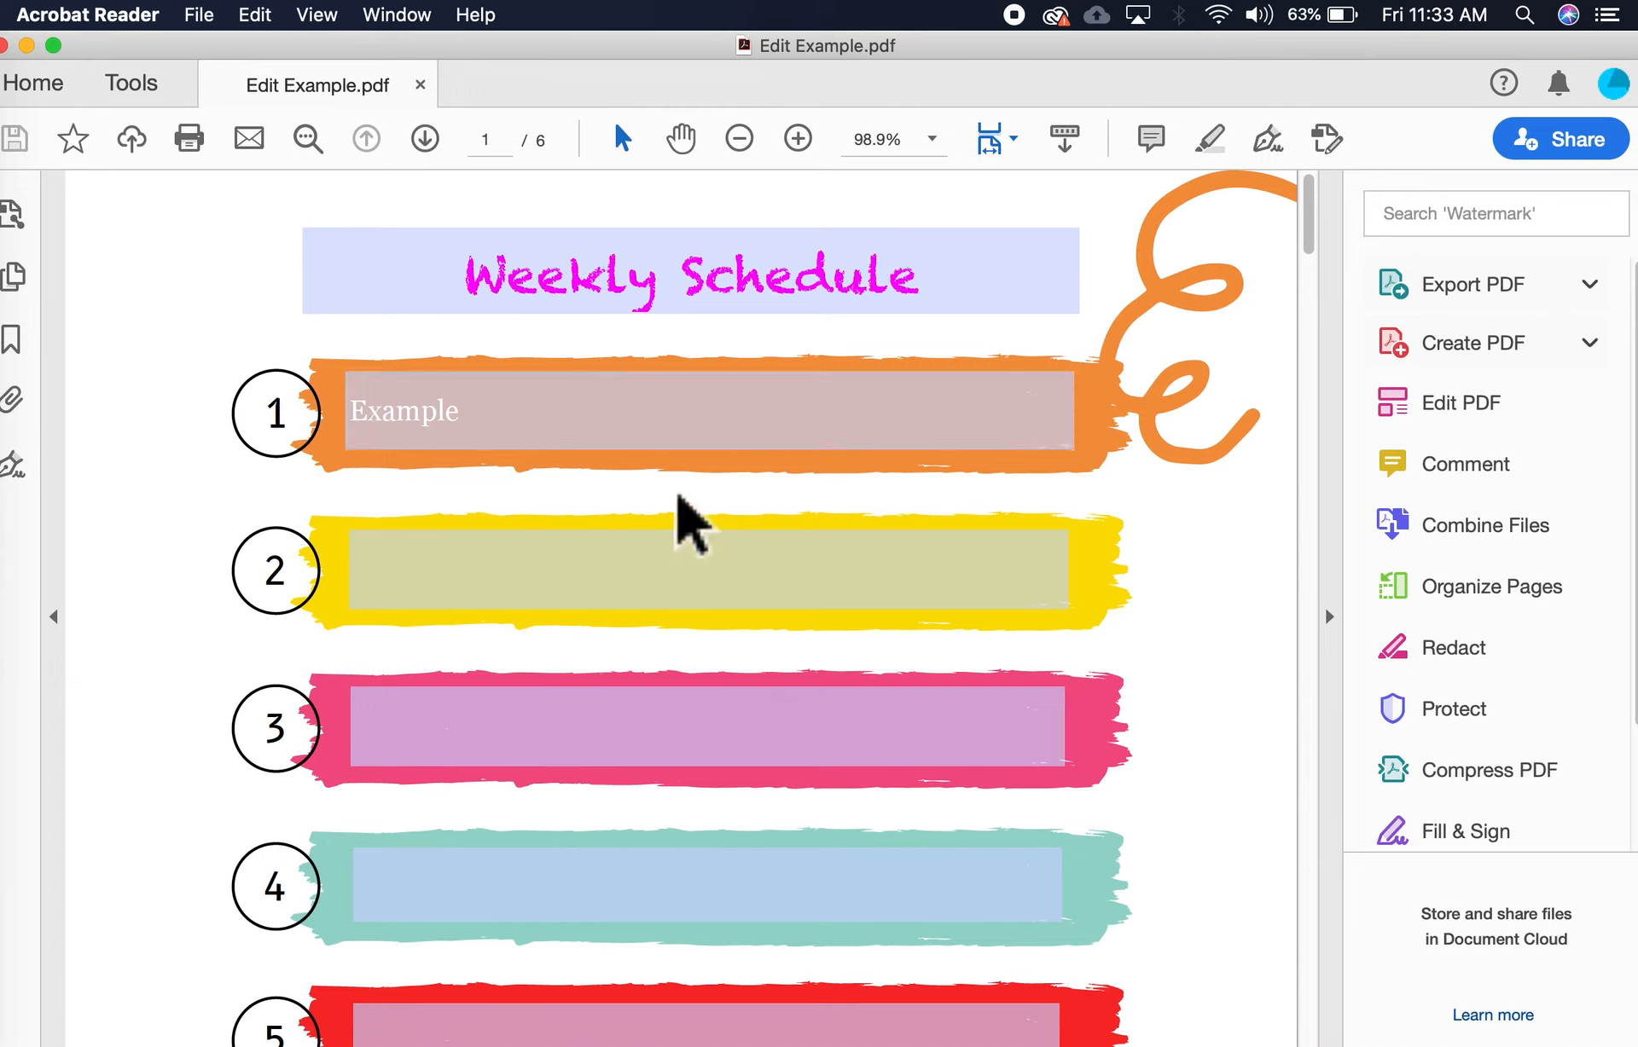
pyautogui.click(534, 444)
pyautogui.click(555, 589)
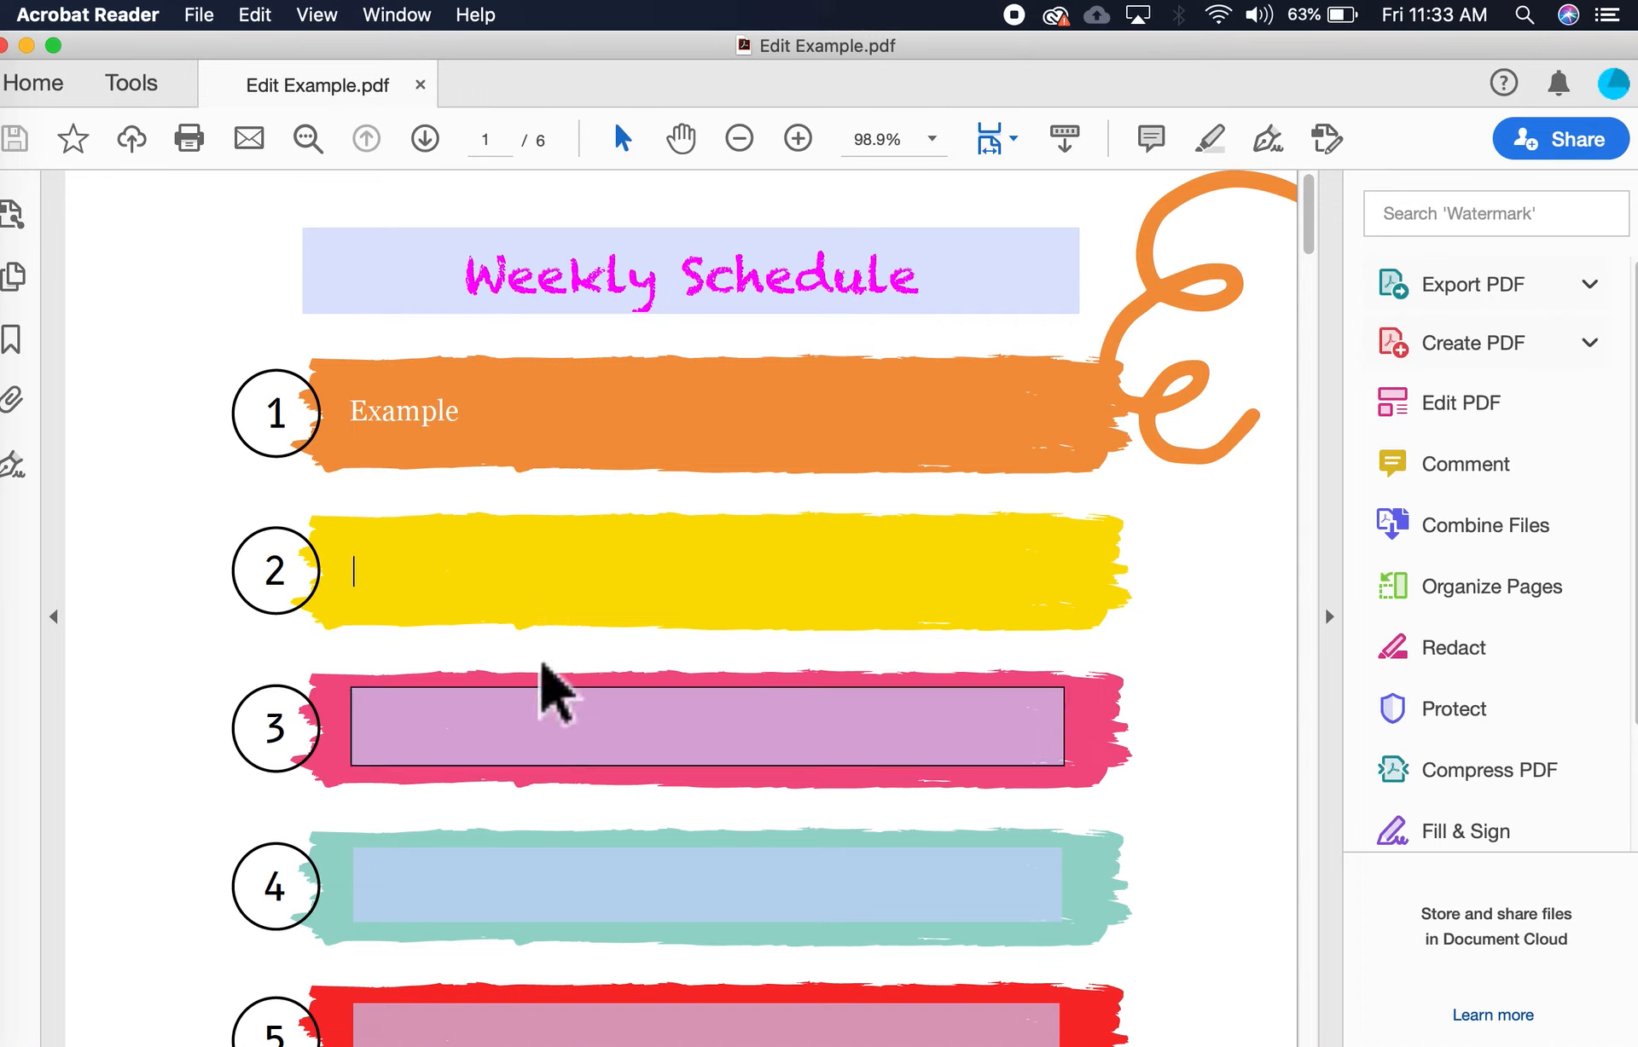
pyautogui.click(542, 388)
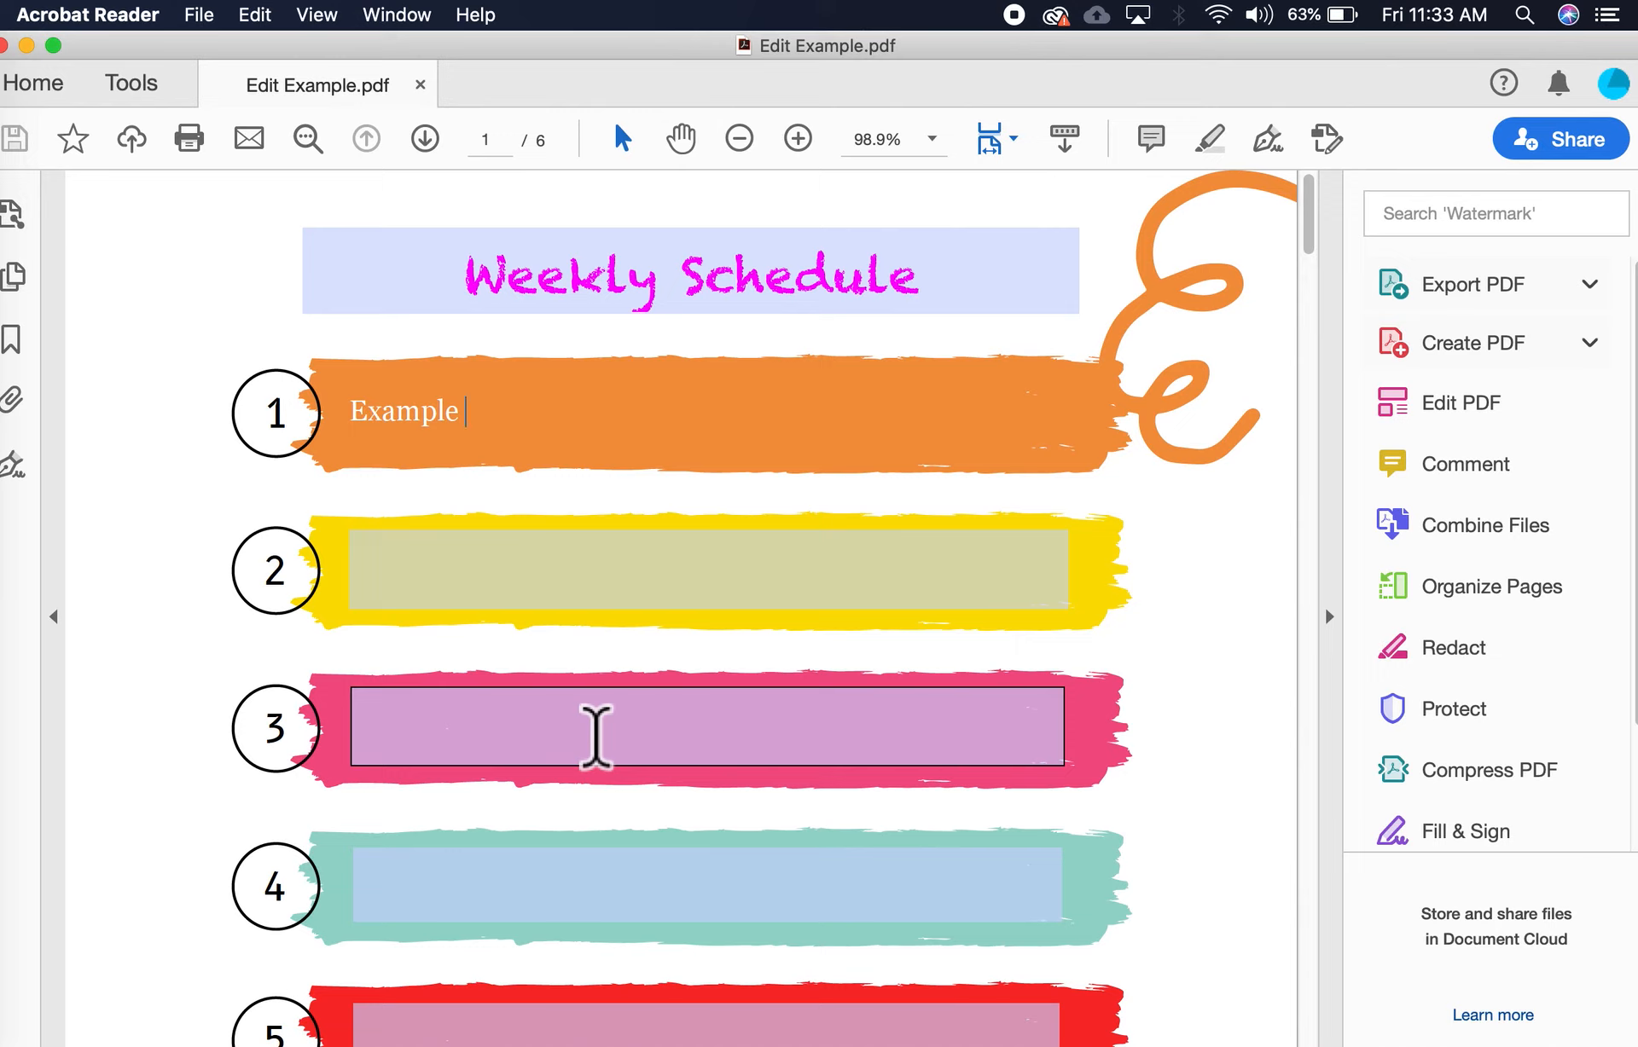
pyautogui.click(626, 569)
pyautogui.click(593, 469)
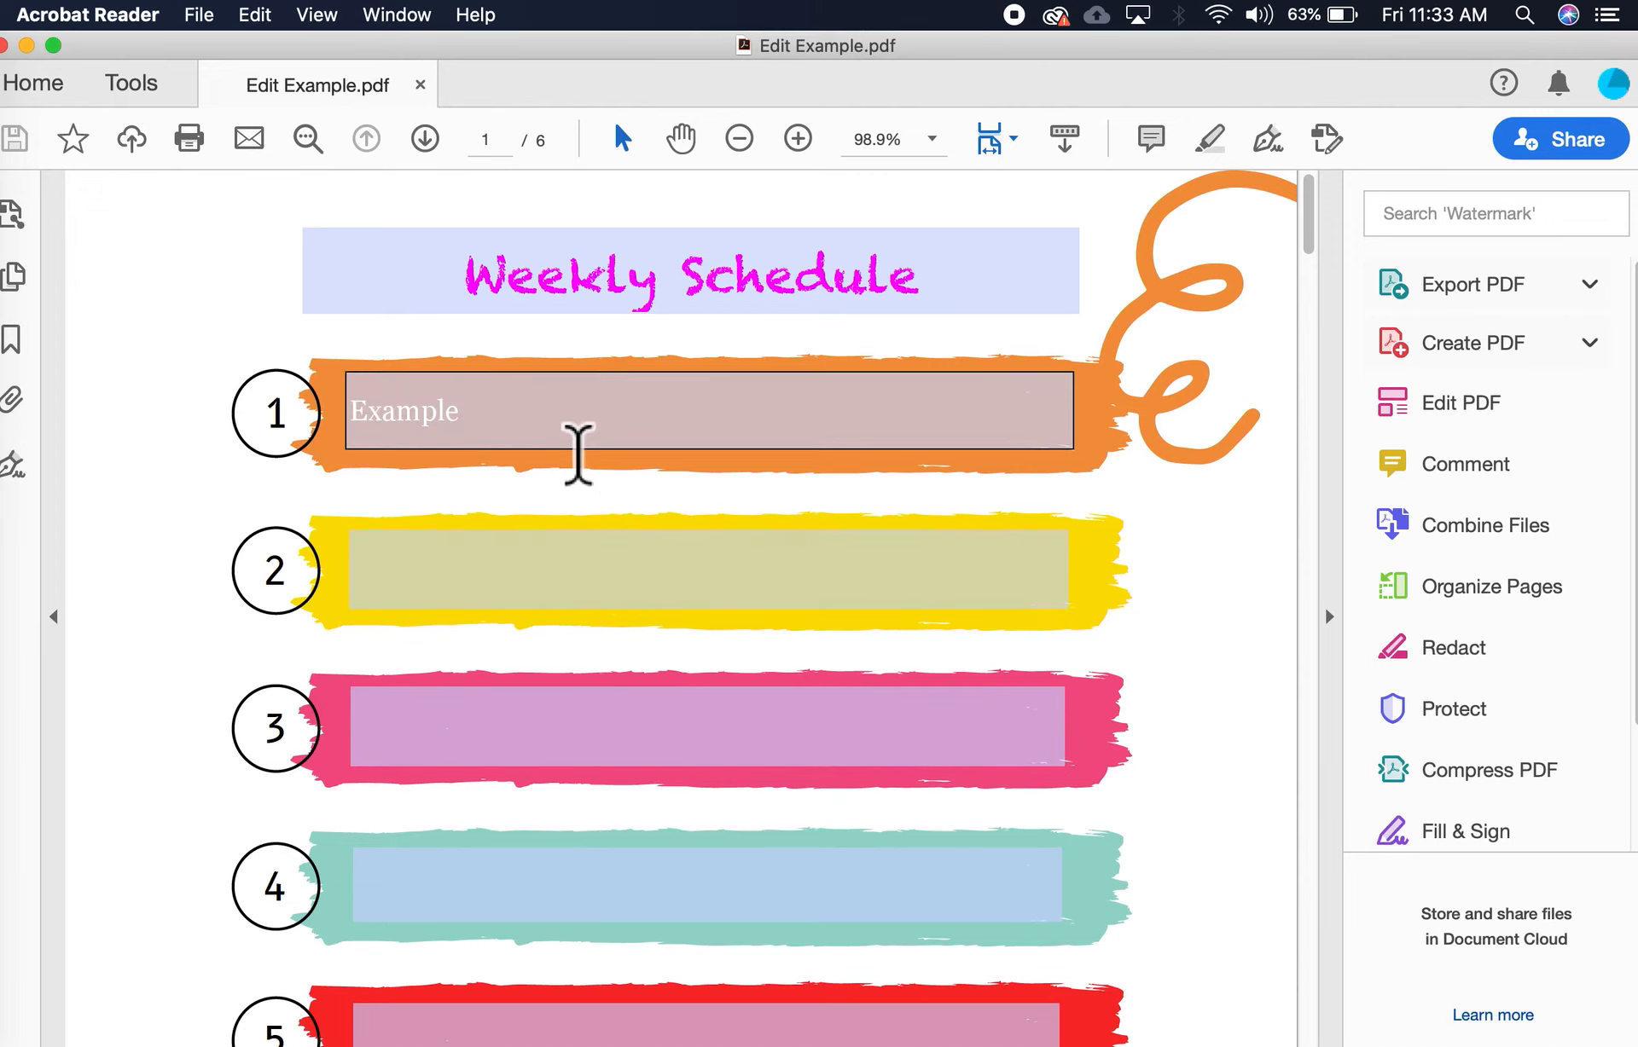